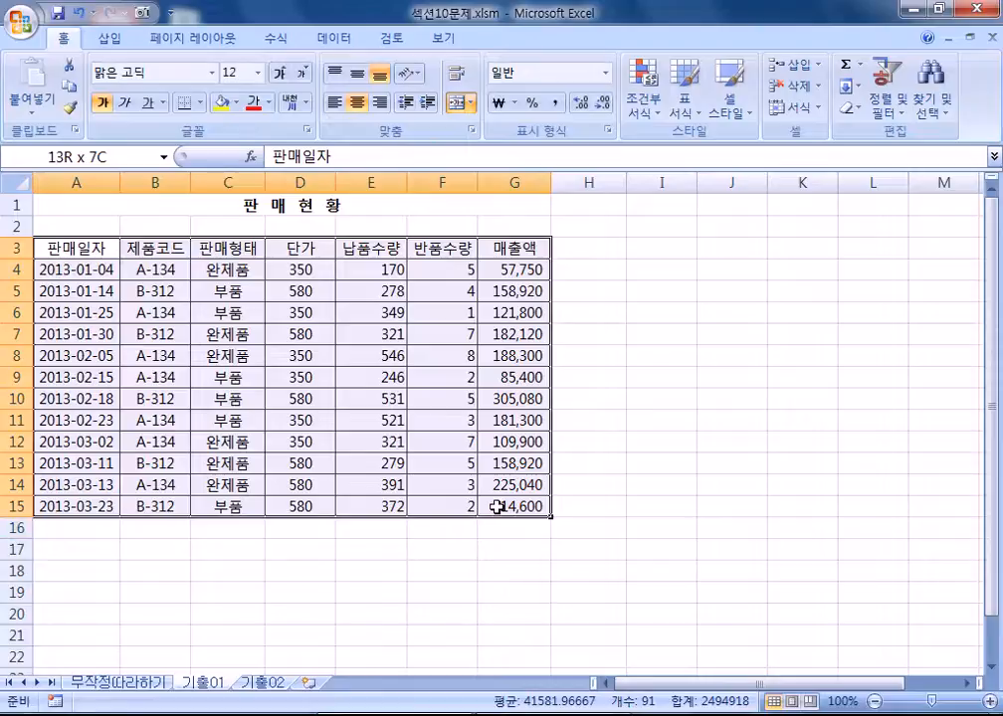
Examine the payroll table on the 무작정따라하기 sheet by selecting its title rows and the data range A3:H13
left_click(118, 685)
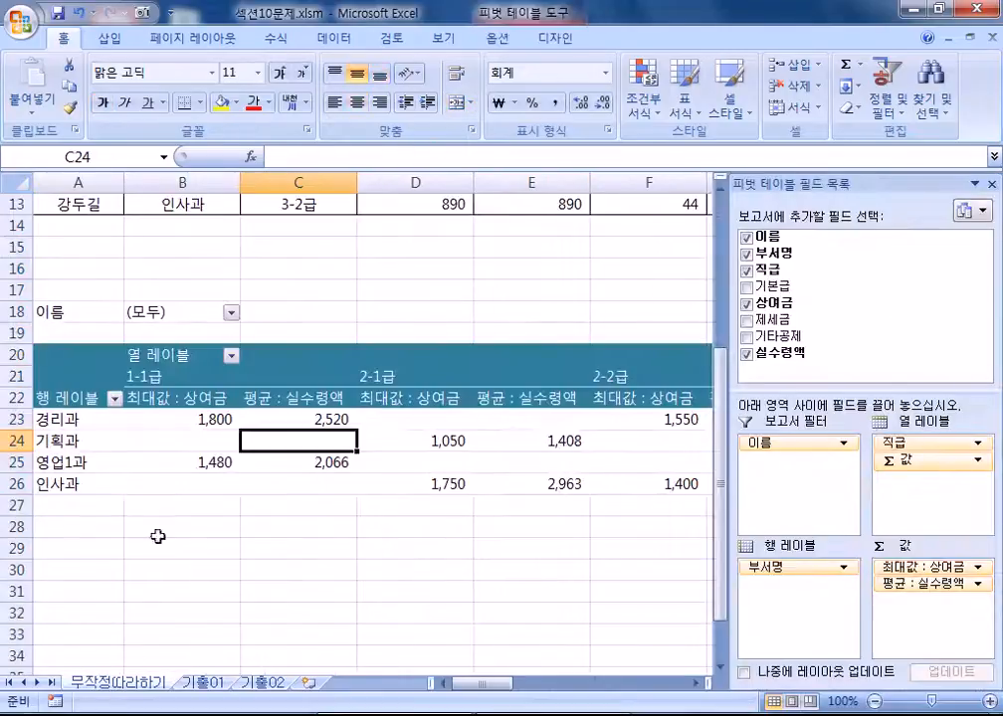
scroll(241, 340, "up", 4)
left_click(189, 272)
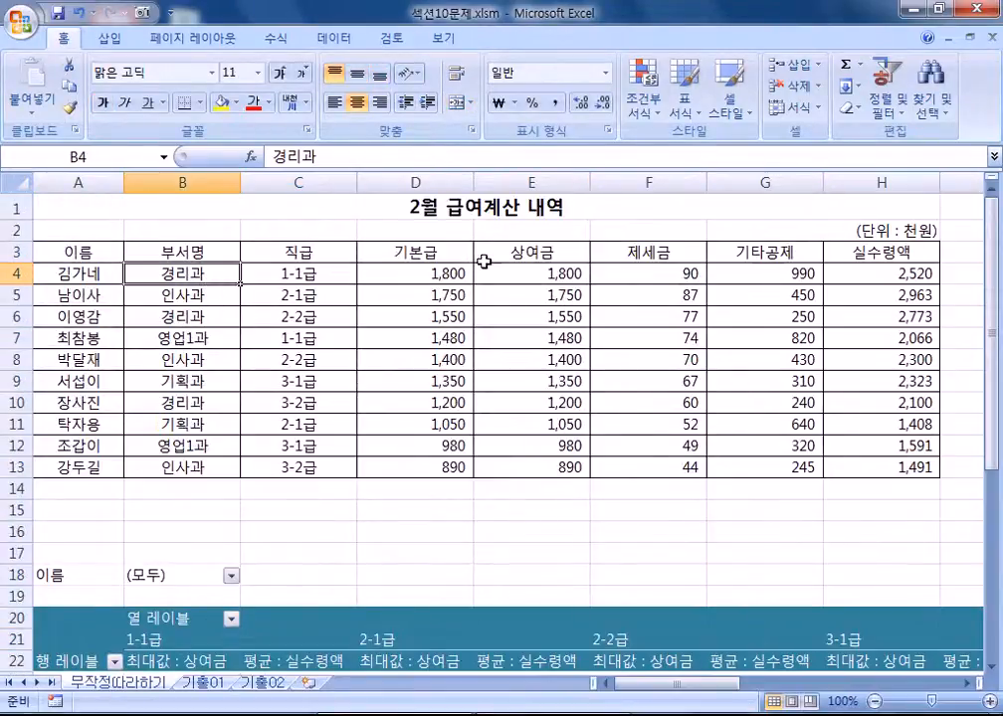
left_click_drag(80, 251, 868, 467)
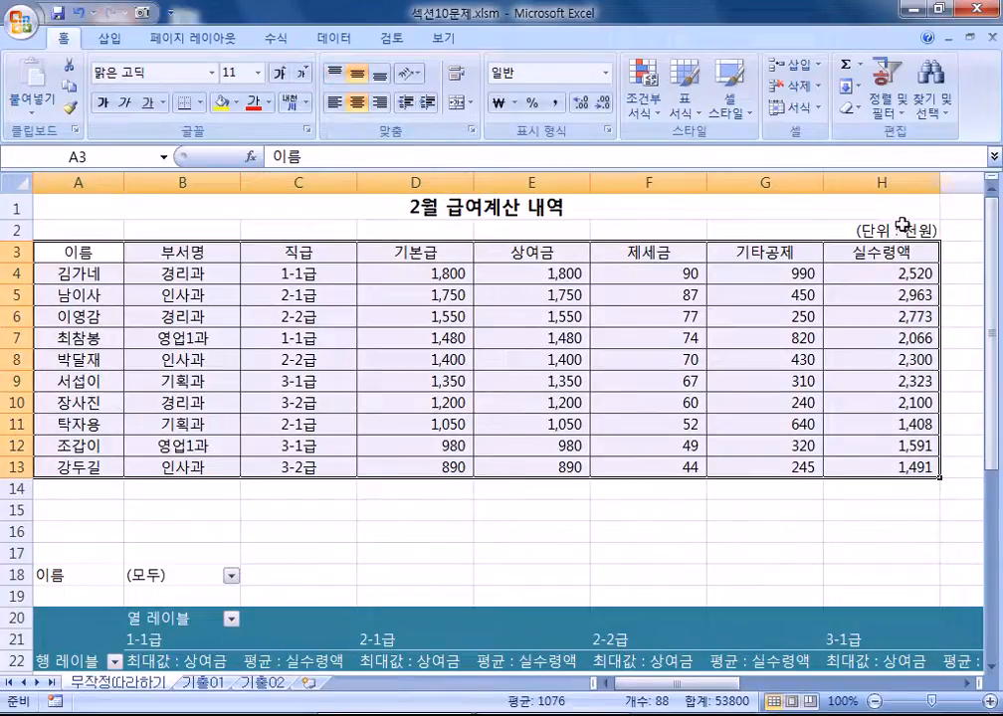
left_click(4, 199)
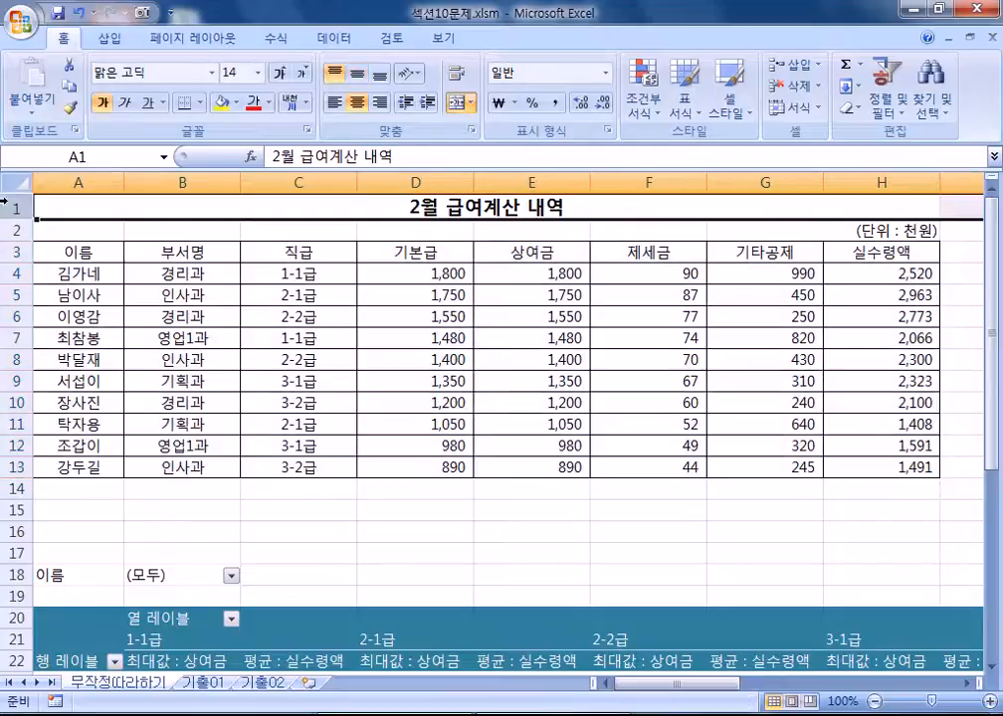
left_click(15, 228)
left_click_drag(15, 251, 19, 422)
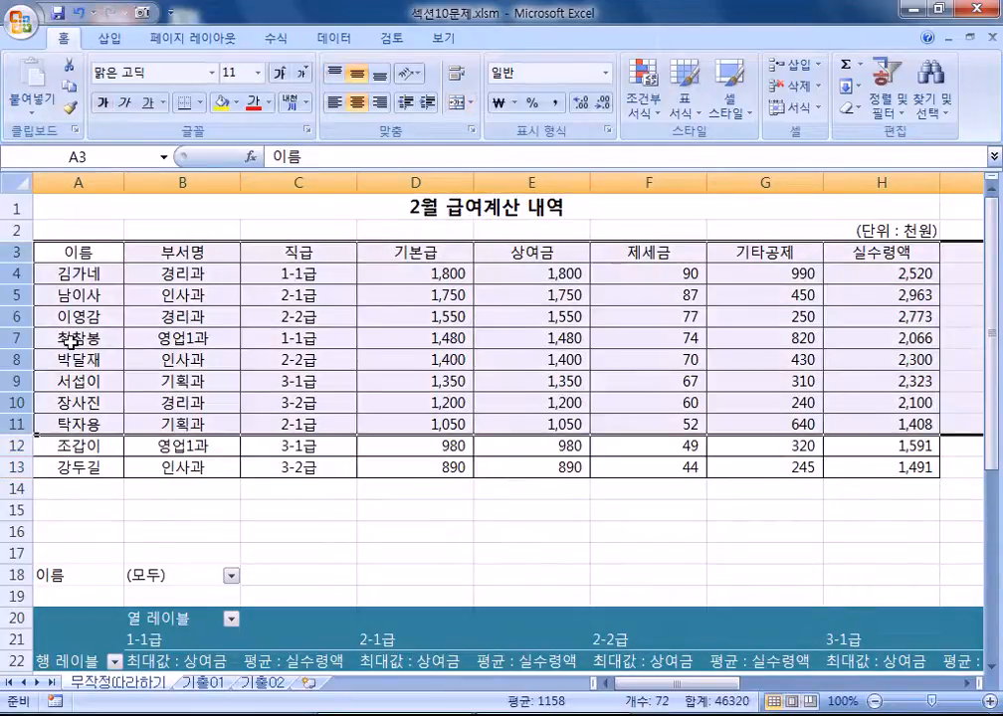
left_click(156, 383)
left_click_drag(93, 252, 857, 465)
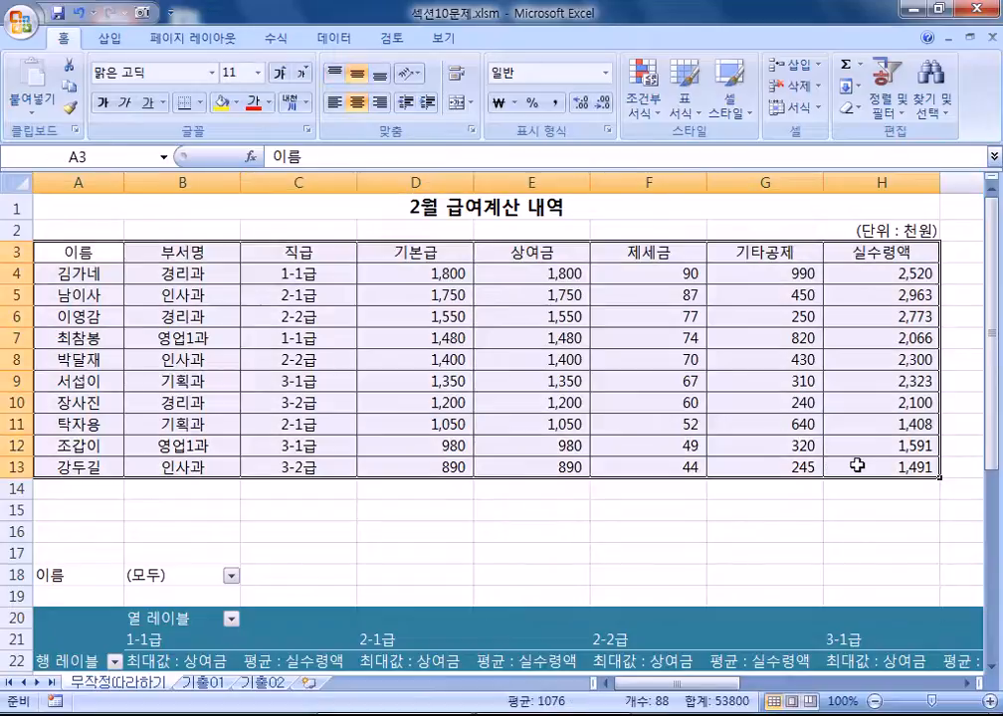
Examine the 기출01 sheet's sales table by selecting rows 1 and 2 and the data range A3:G15
left_click(202, 683)
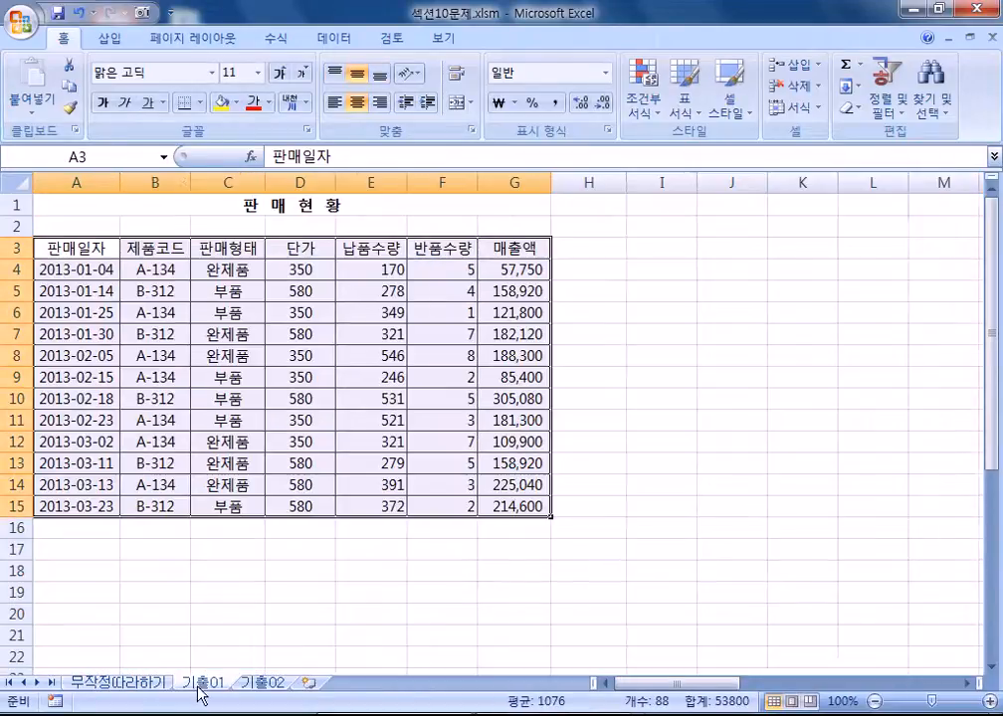
left_click(10, 205)
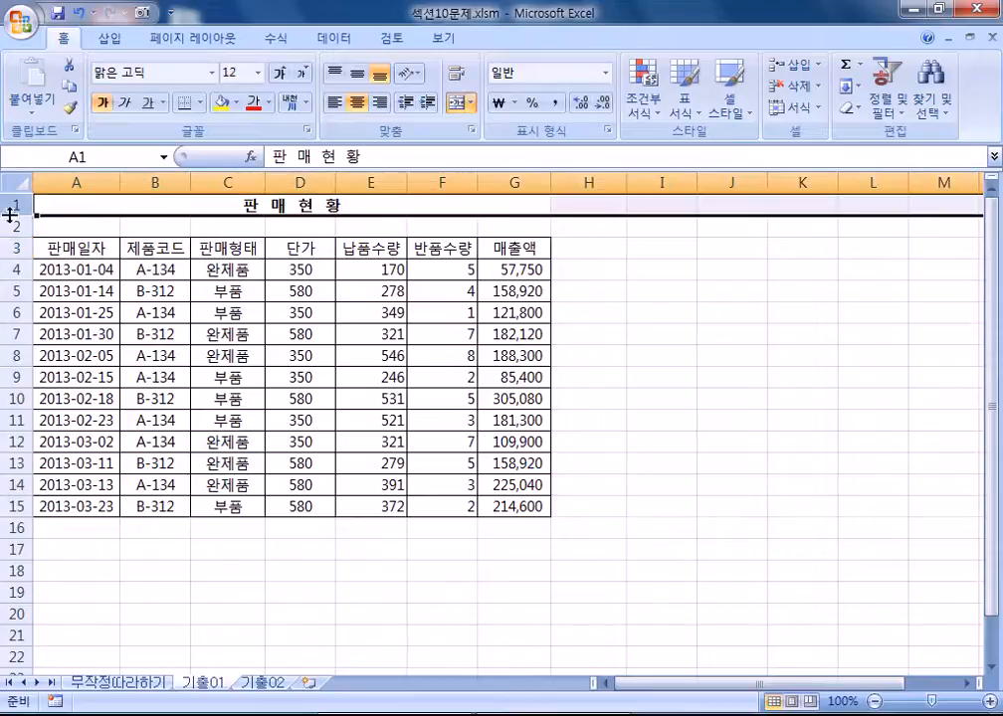
left_click(8, 227)
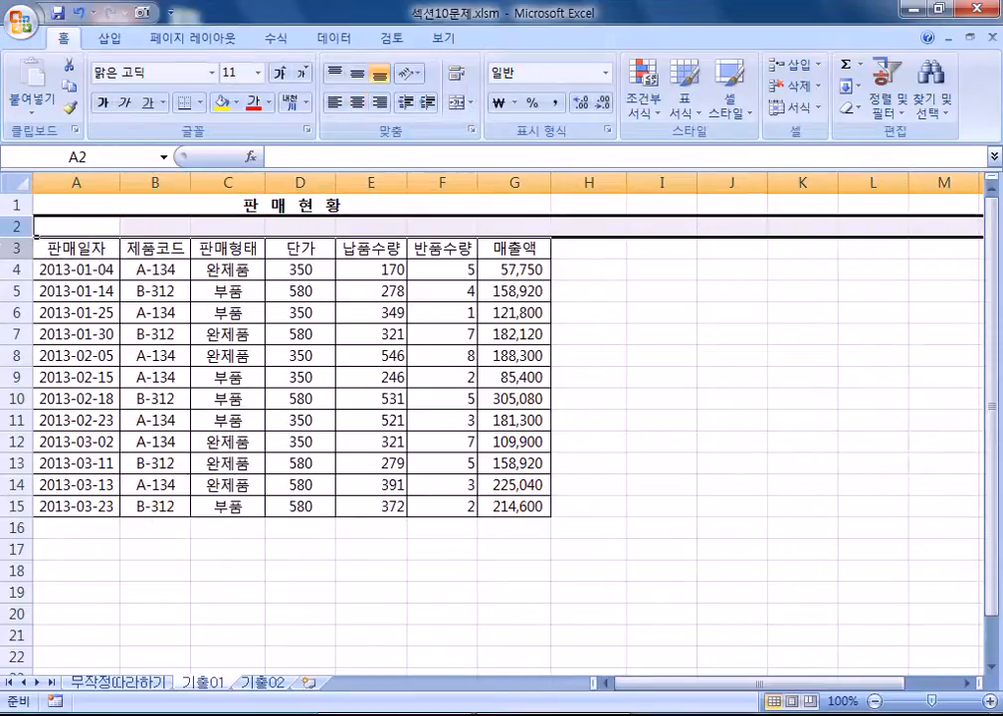
left_click_drag(55, 247, 512, 506)
left_click(306, 398)
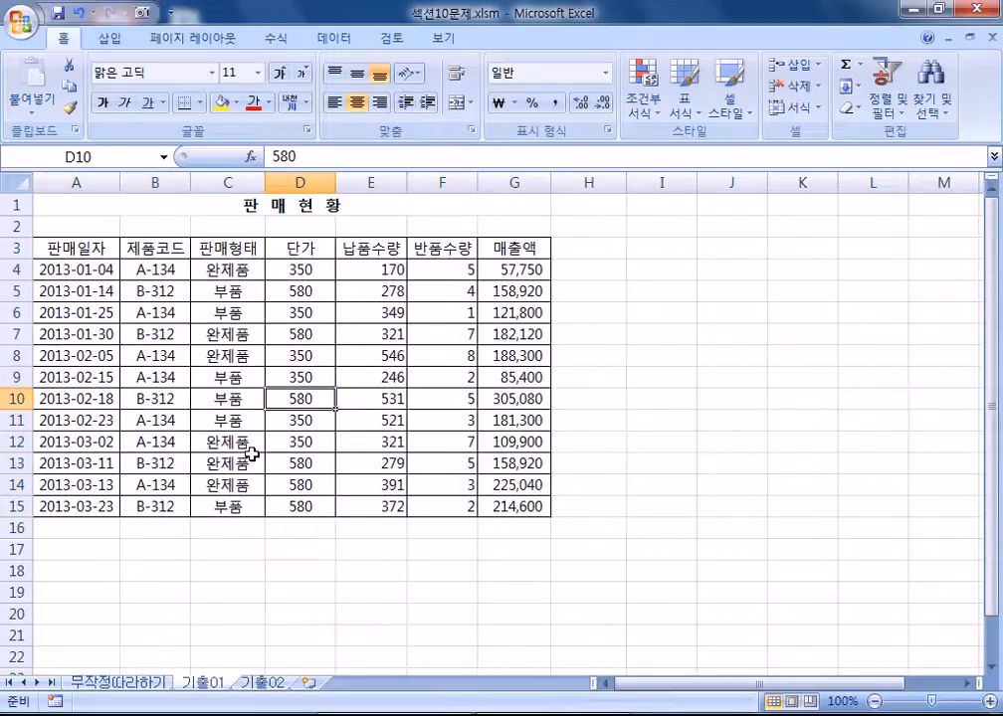
left_click(107, 38)
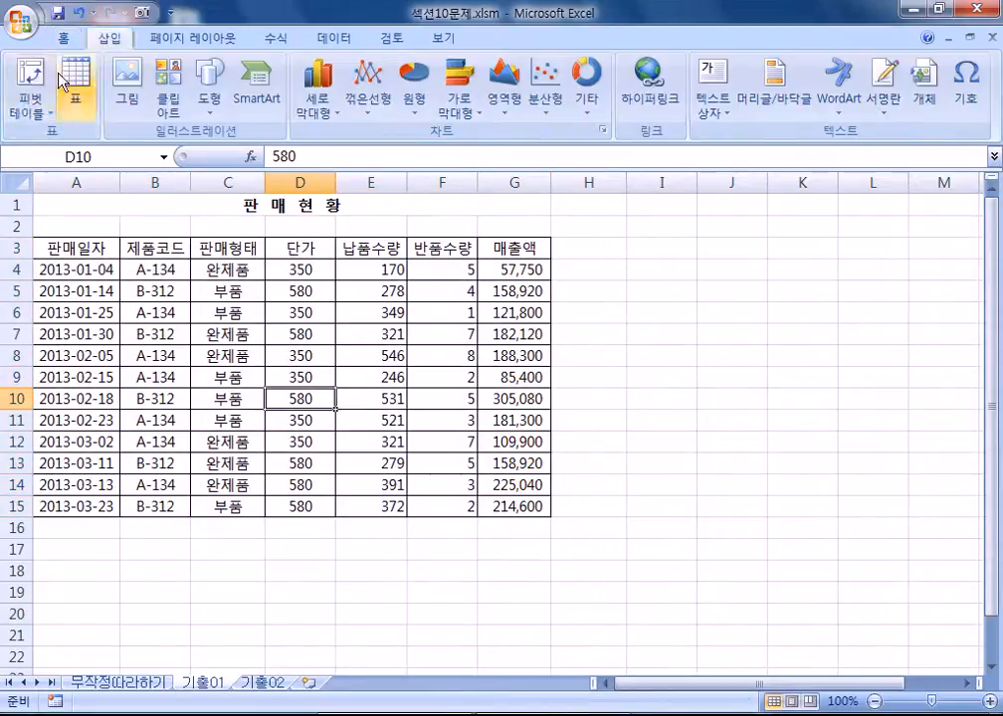
left_click(22, 111)
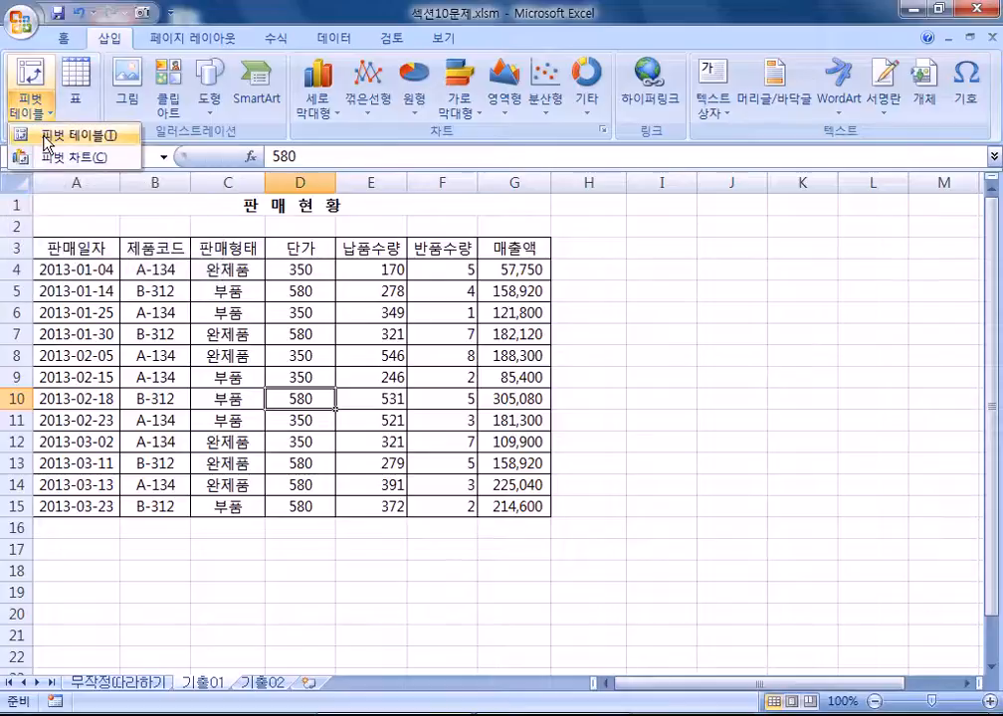
left_click(18, 134)
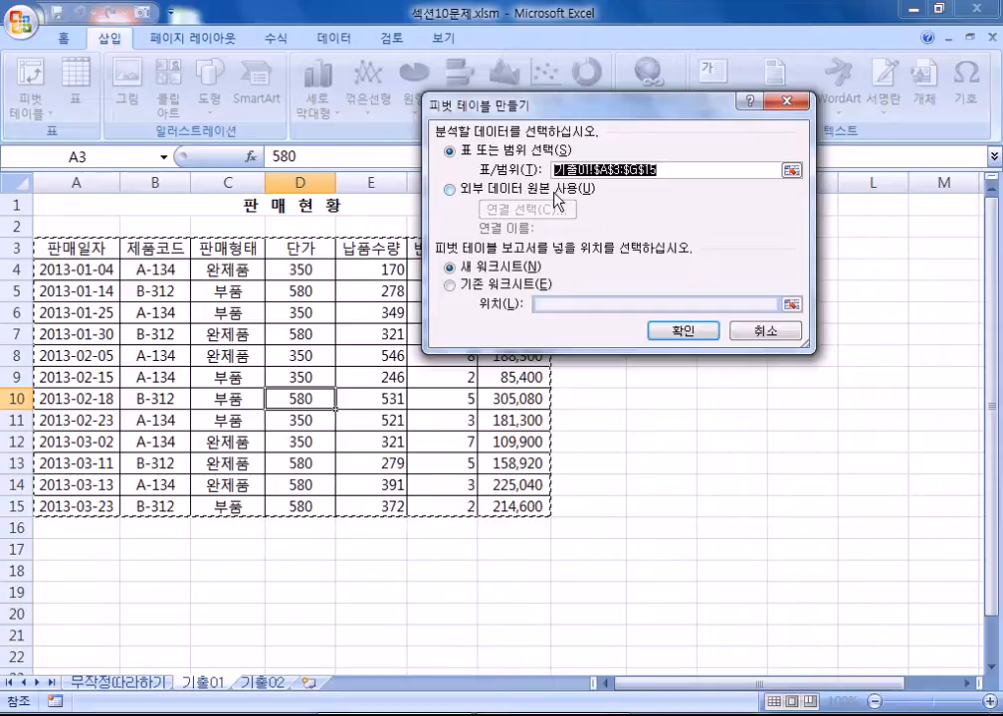
left_click(756, 332)
Create a pivot table from A3:G15 of the 기출01 sheet, placed on the existing worksheet at cell A21
left_click_drag(60, 247, 512, 508)
left_click(146, 378)
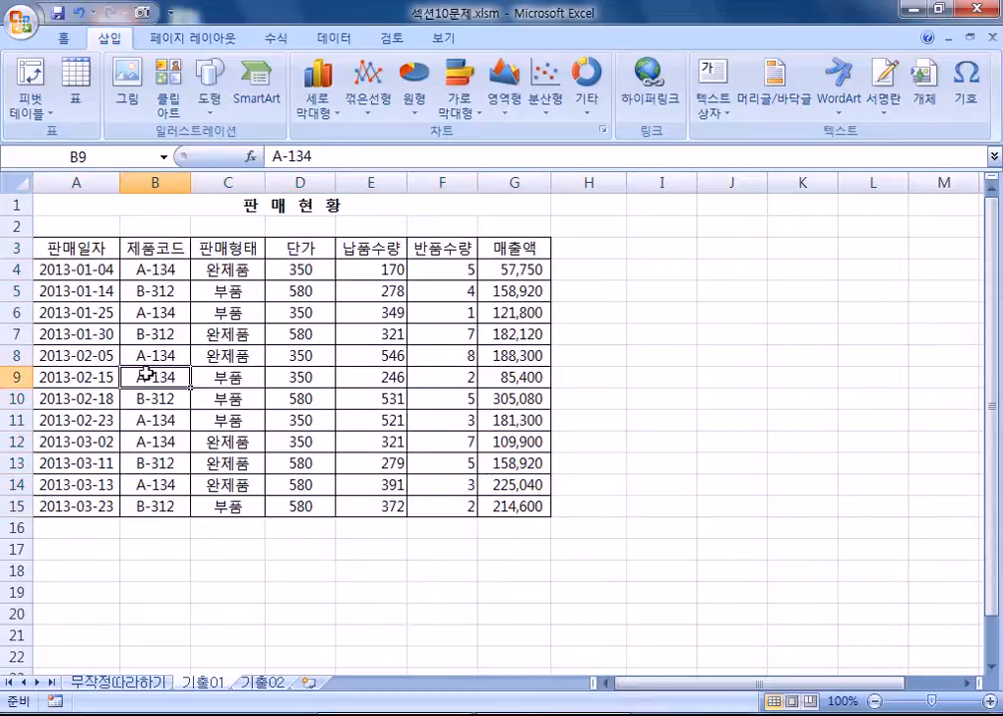
left_click(45, 107)
left_click(54, 136)
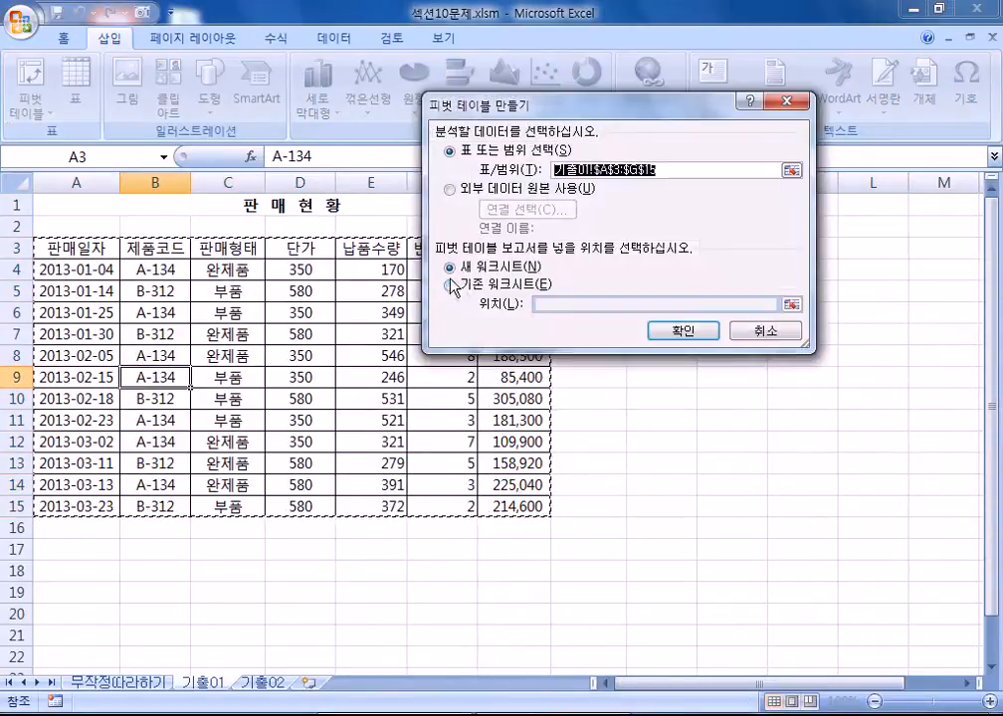
left_click(452, 288)
scroll(58, 419, "down", 3)
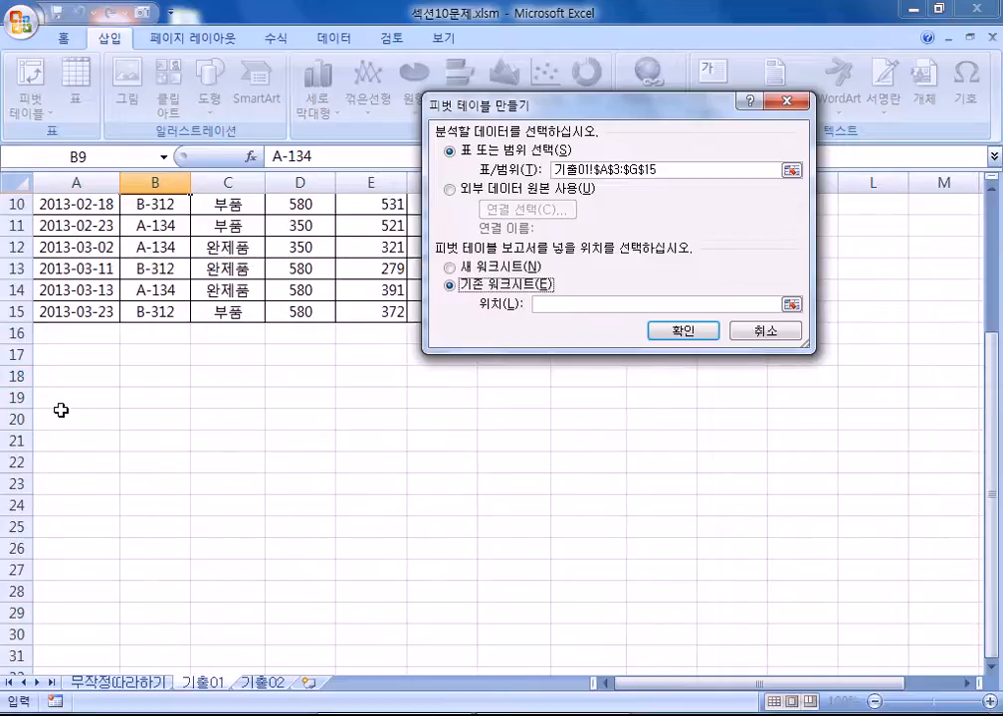
left_click(58, 442)
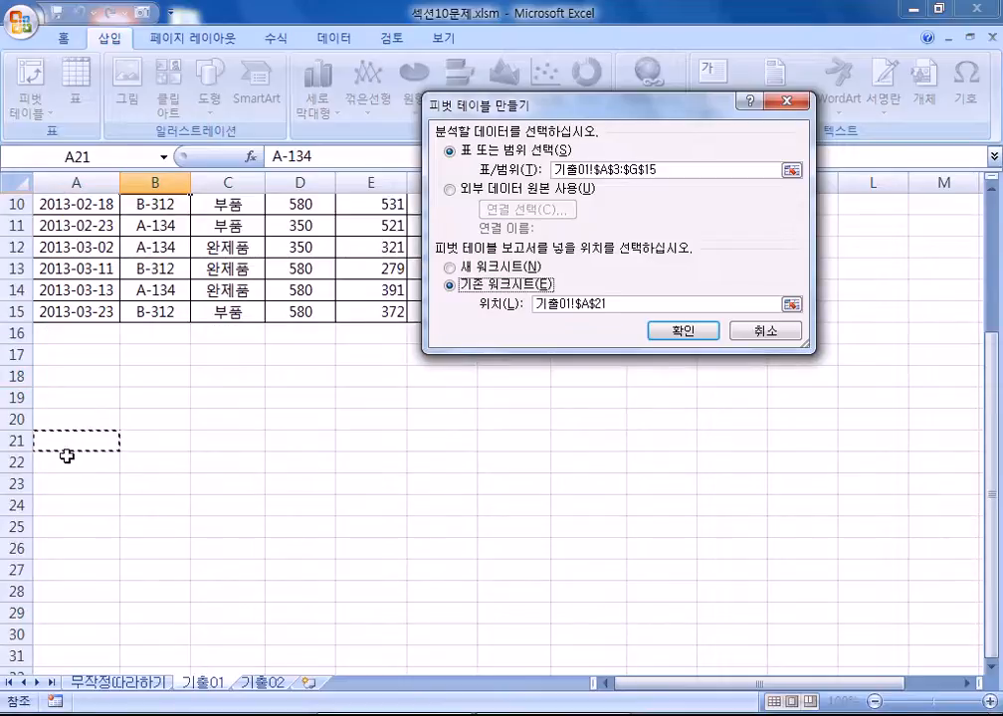
left_click(702, 331)
scroll(221, 478, "down", 1)
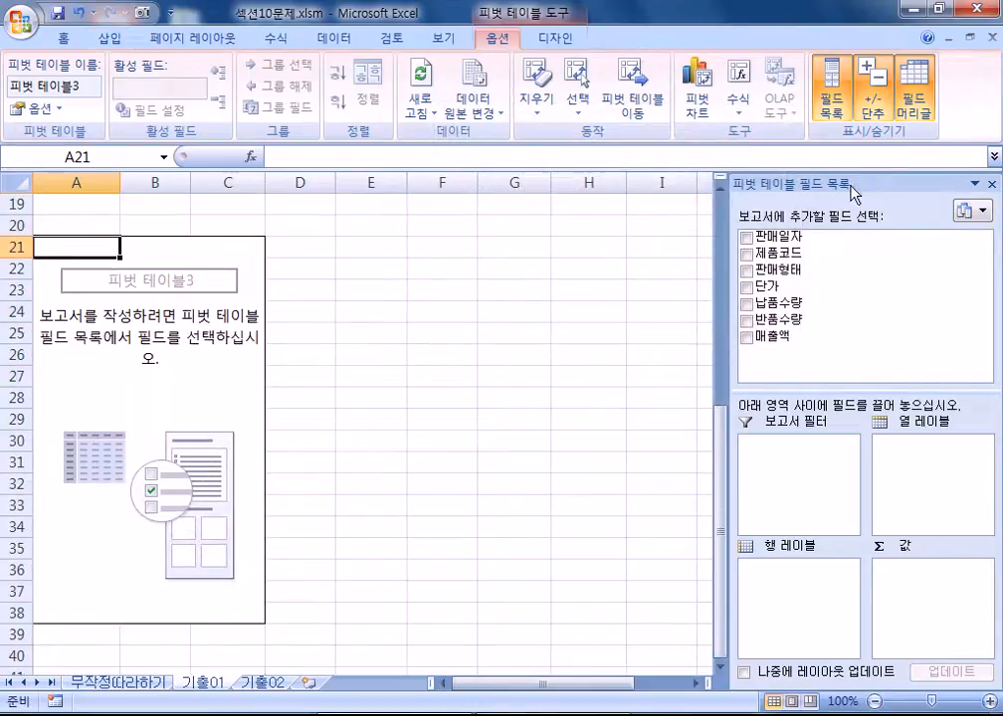
Undock the pivot table field list as a floating window and close it
left_click_drag(851, 192, 548, 113)
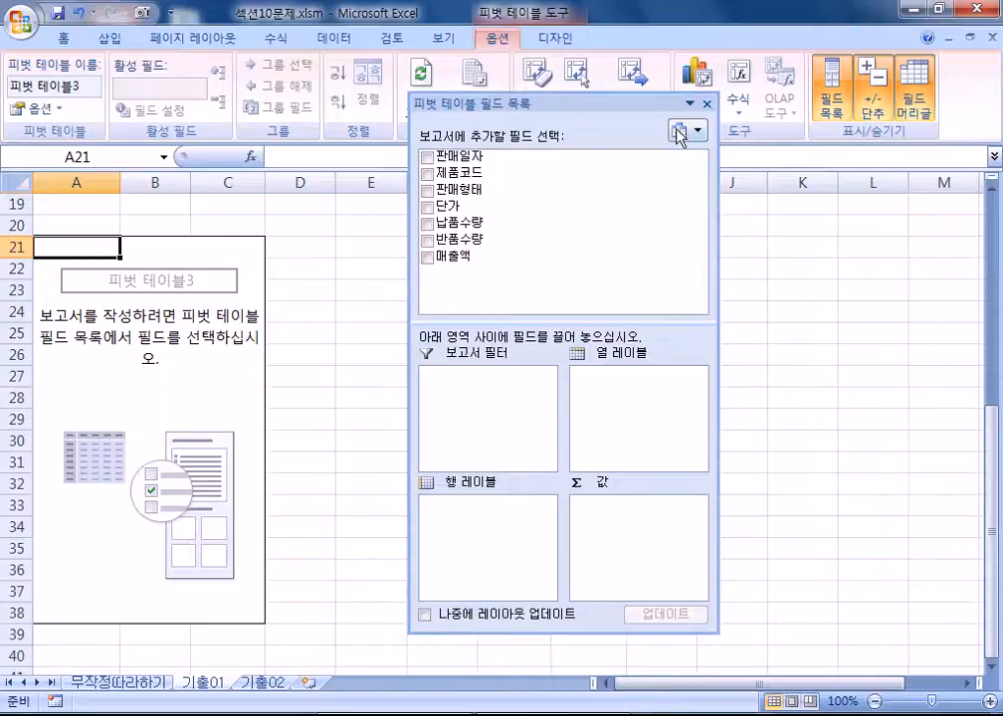
left_click(707, 104)
left_click(371, 356)
Try to delete rows 19 to 37, which cover part of the empty pivot table
scroll(279, 582, "up", 3)
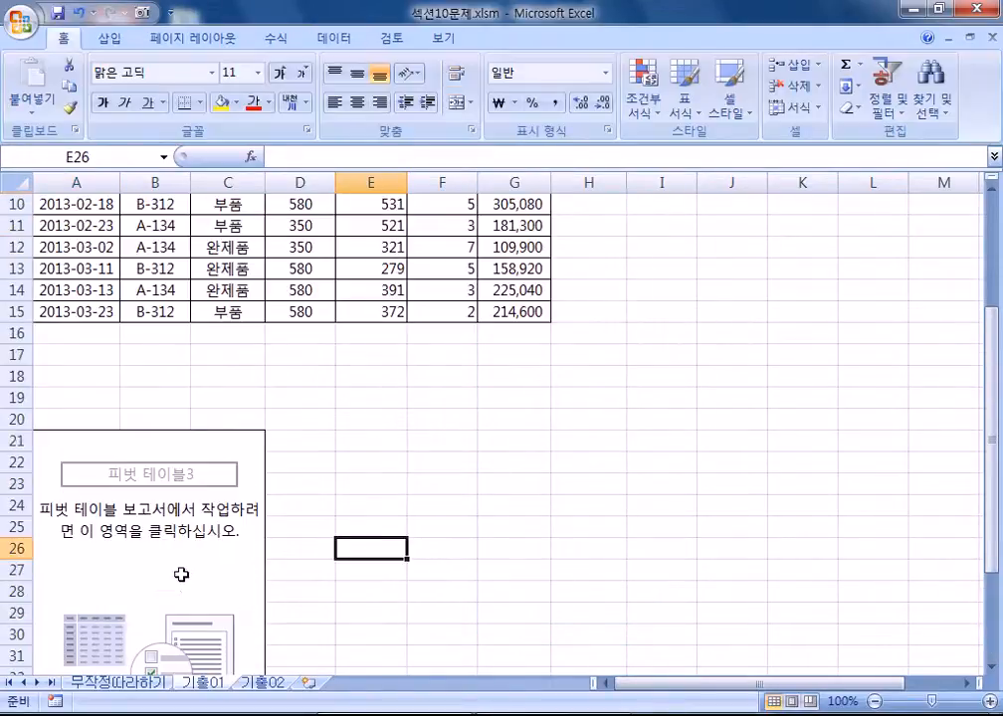
left_click_drag(8, 397, 10, 645)
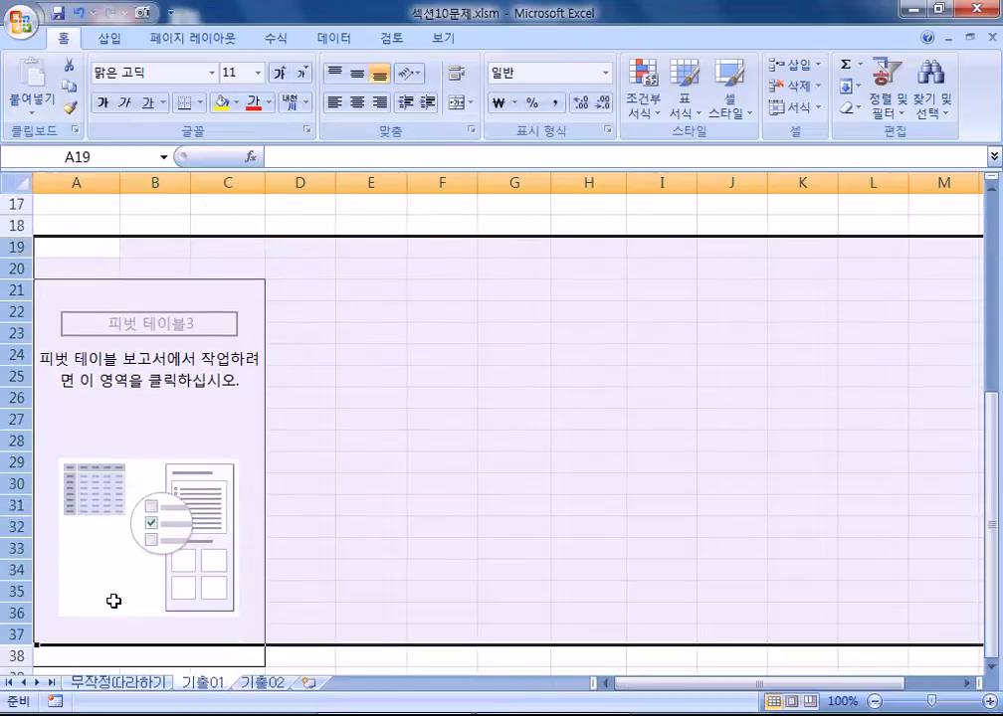
right_click(335, 426)
left_click(360, 528)
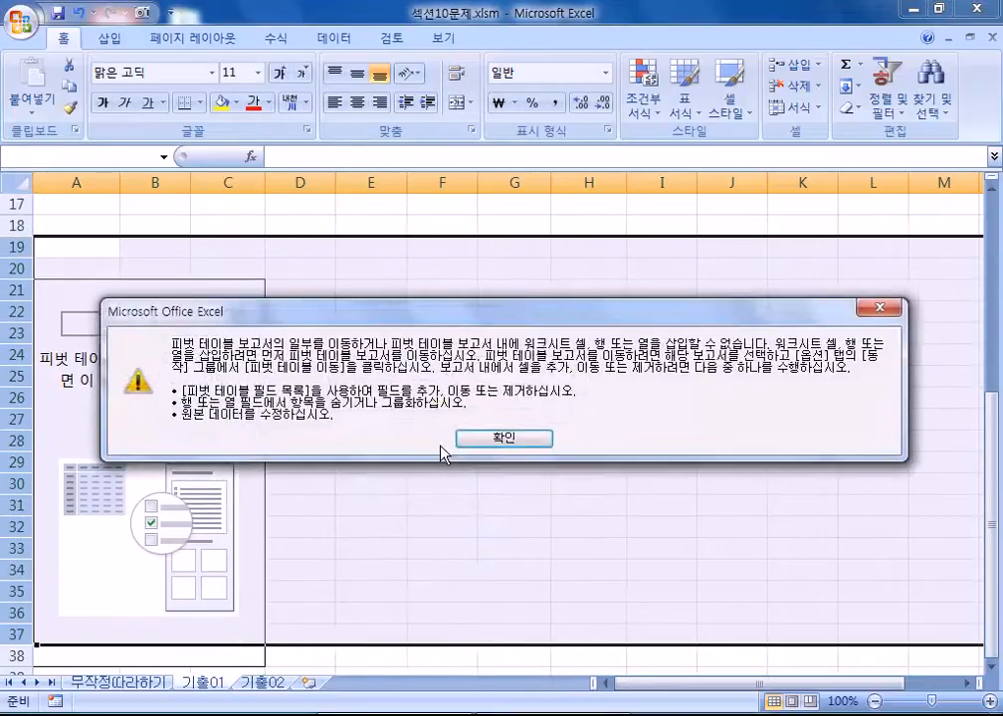
left_click(505, 438)
Extend the row selection down to row 43 and delete rows 19 to 43 with the empty pivot table
scroll(201, 447, "down", 3)
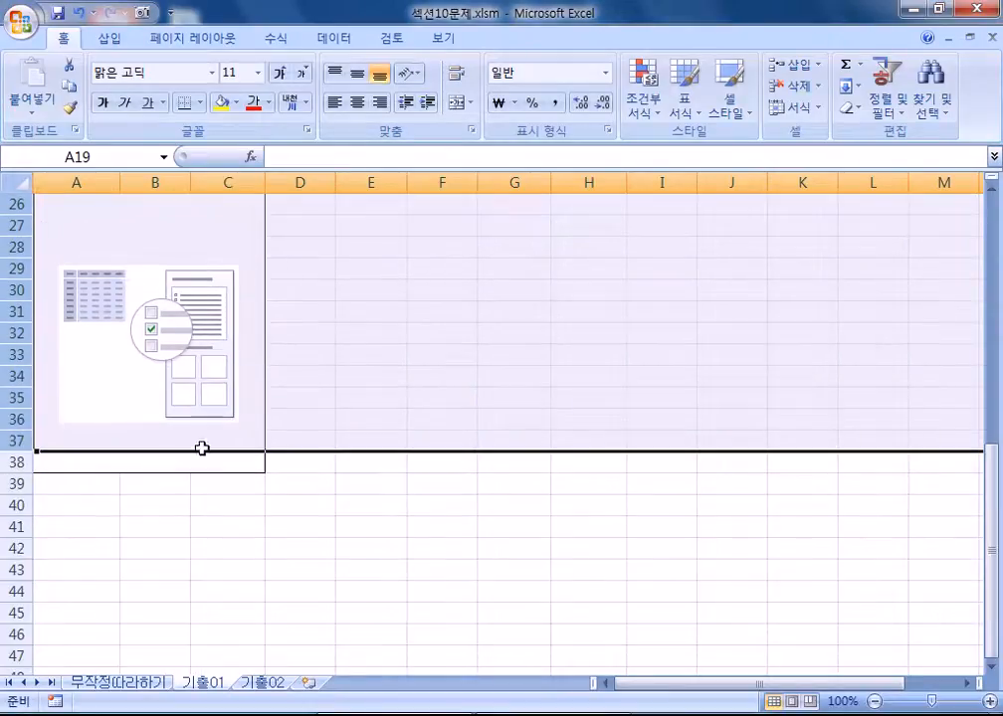
left_click(18, 569, "shift")
right_click(18, 570)
left_click(118, 438)
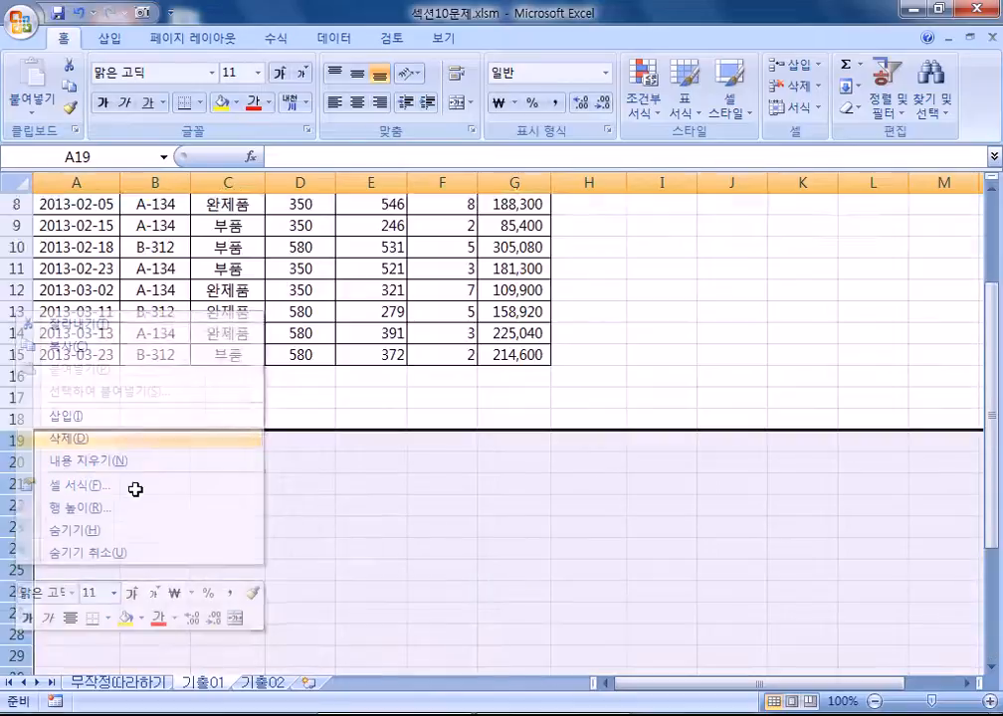
left_click(154, 311)
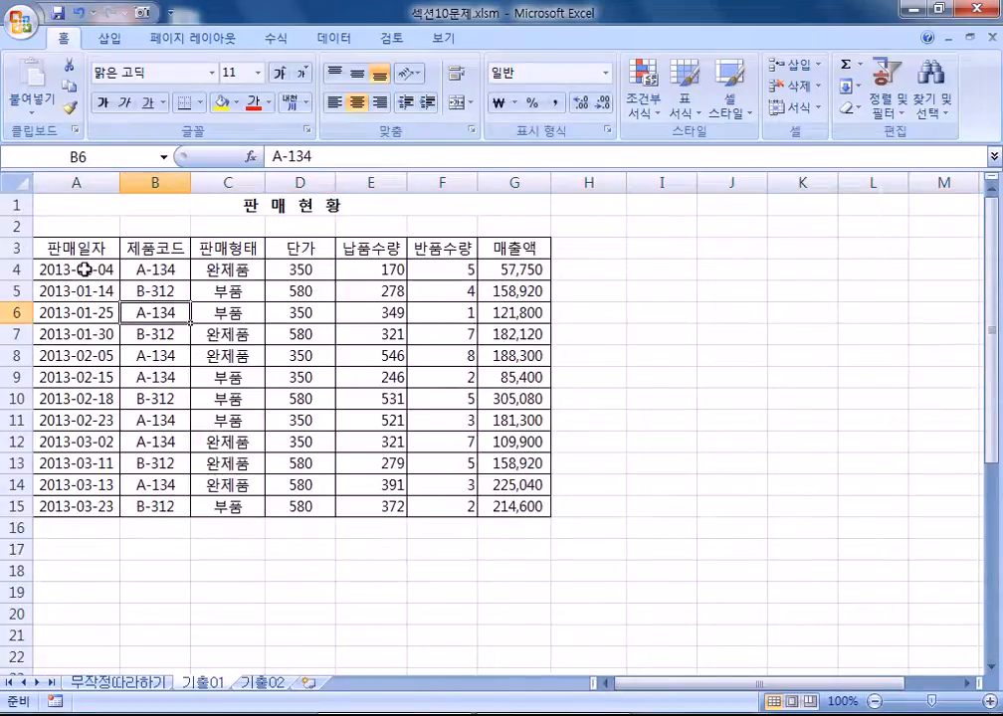
Review the pivot table's destination cell A21 and the source range A3:G15 on the 기출01 sheet
scroll(40, 473, "down", 1)
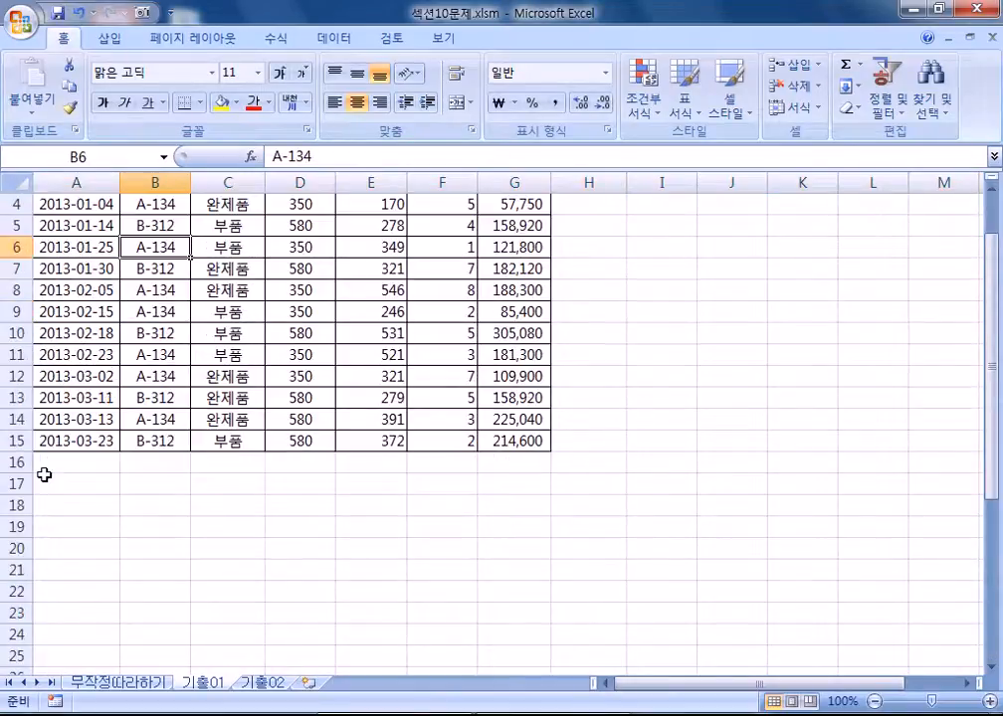
left_click(81, 563)
scroll(85, 560, "down", 3)
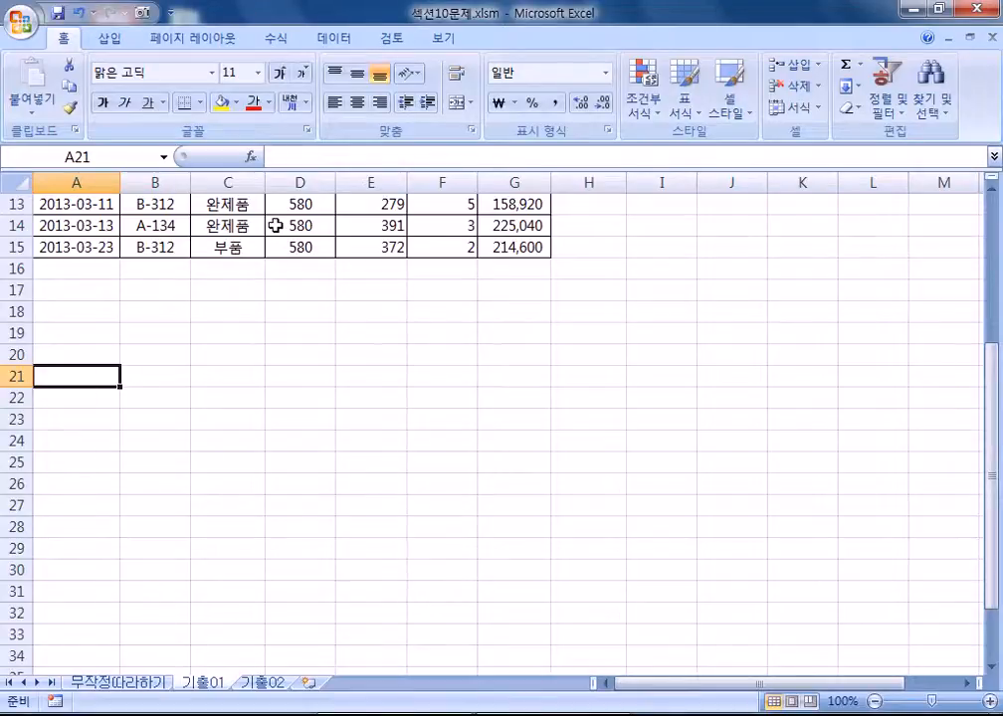
scroll(299, 478, "up", 3)
scroll(269, 543, "up", 1)
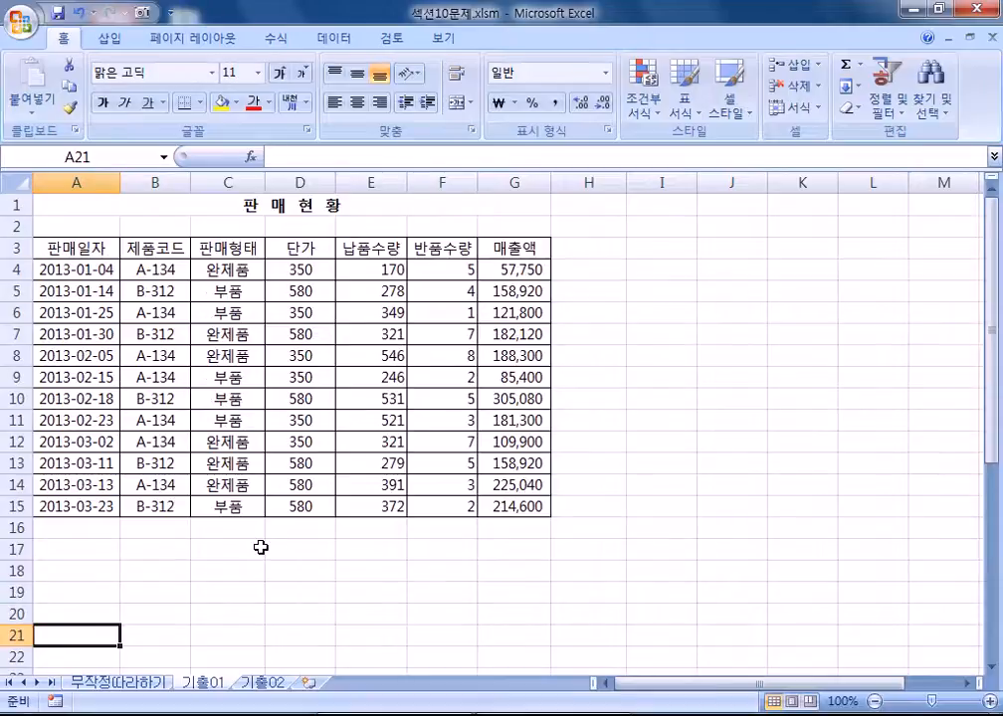
left_click_drag(99, 248, 494, 511)
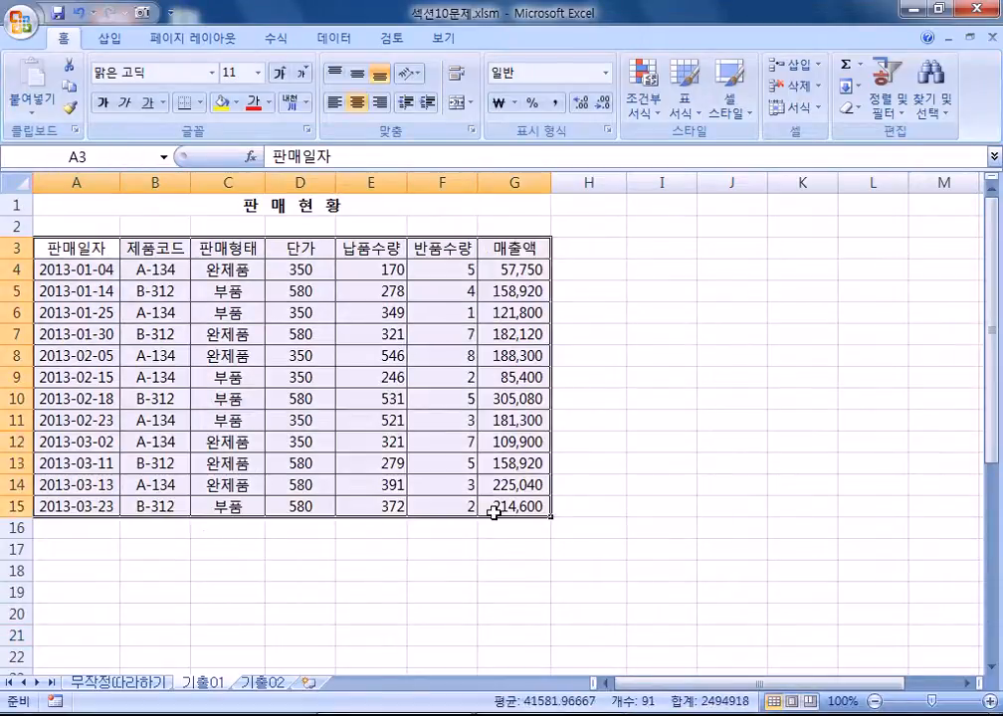
left_click(270, 361)
left_click(745, 488)
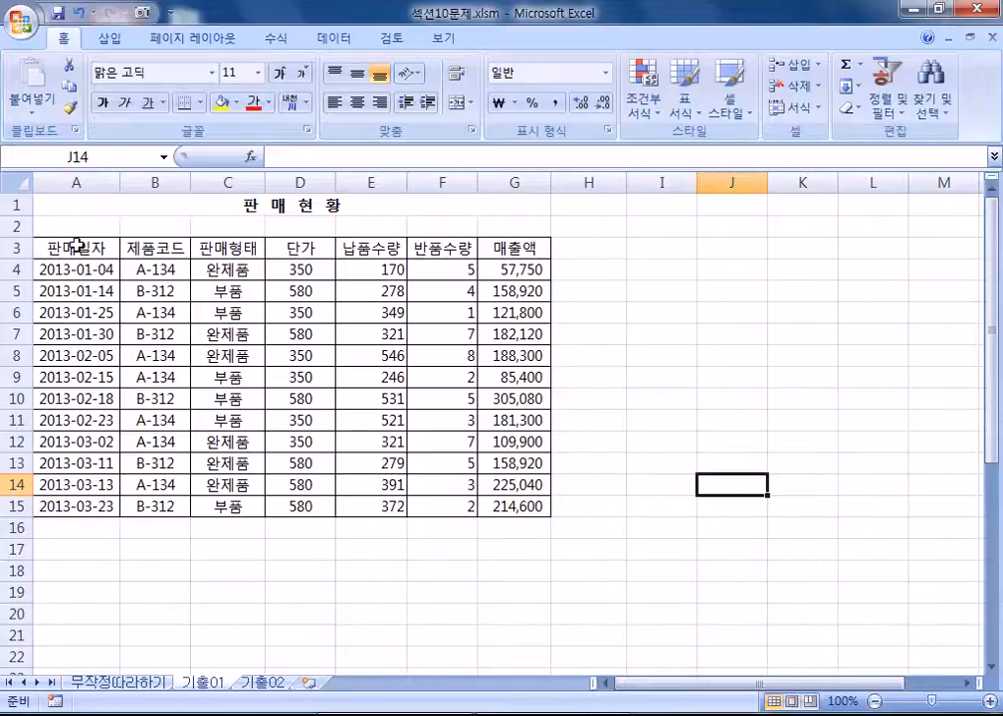
Compare the Advanced Filter's list range with empty cell K9 active and with cell E6 inside the sales table active, cancelling both times
left_click(144, 289)
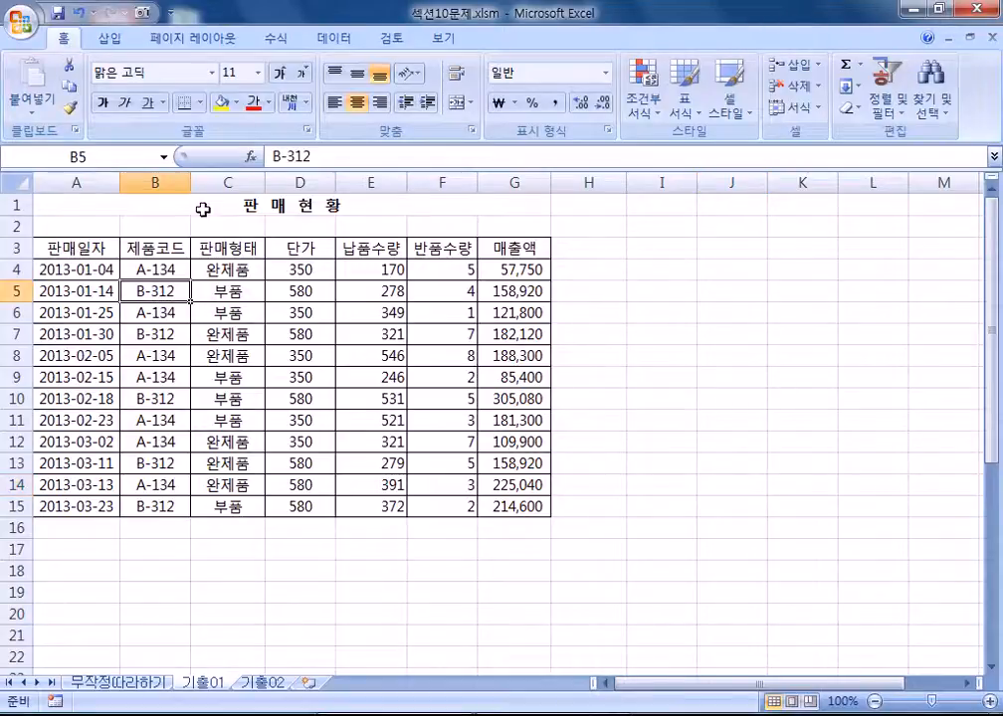
left_click(332, 40)
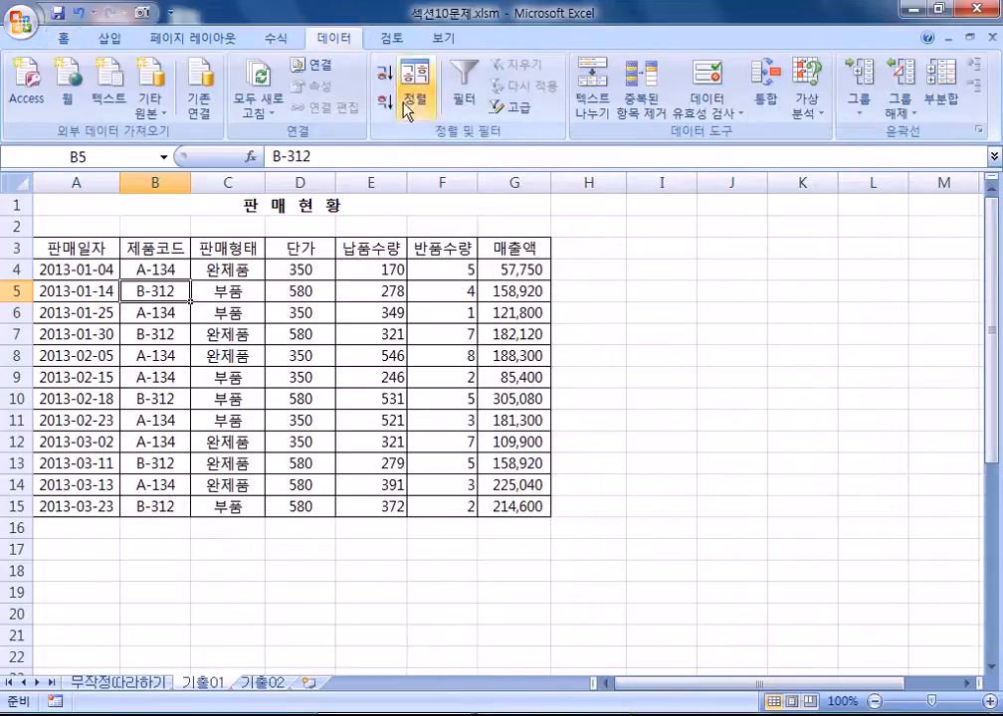
left_click(799, 376)
left_click(511, 106)
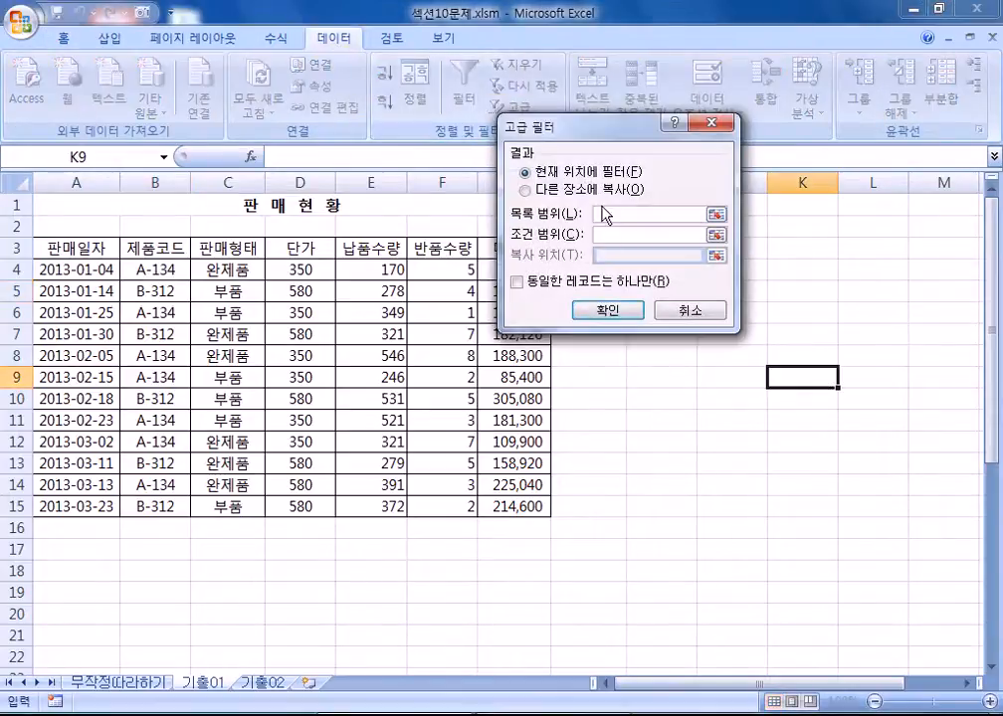
left_click(685, 311)
left_click(370, 312)
left_click(514, 122)
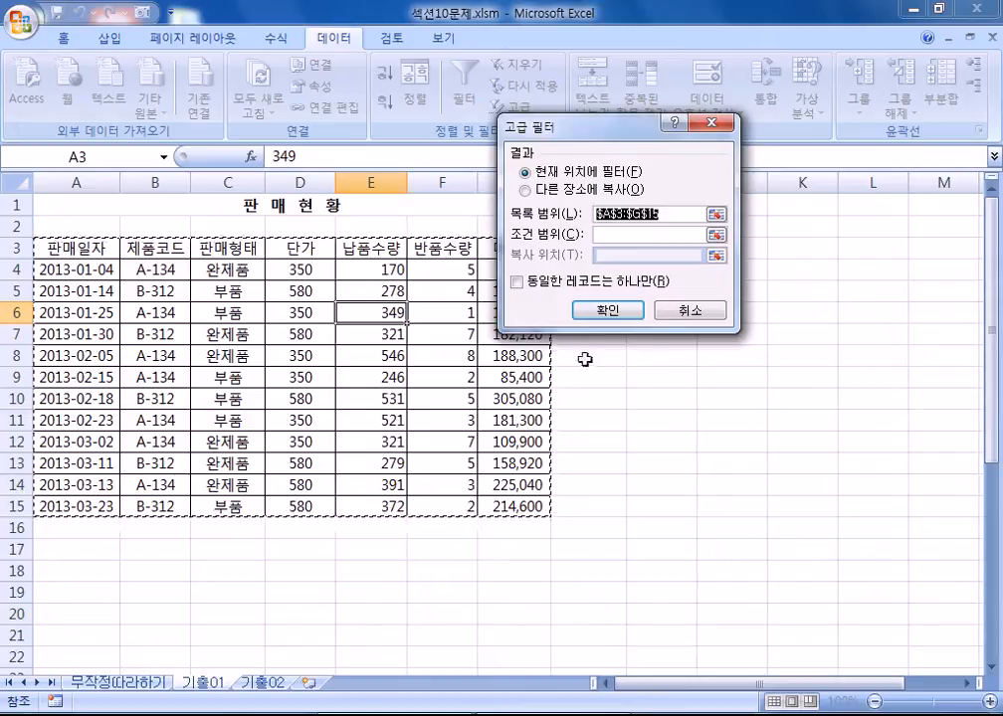
left_click(691, 312)
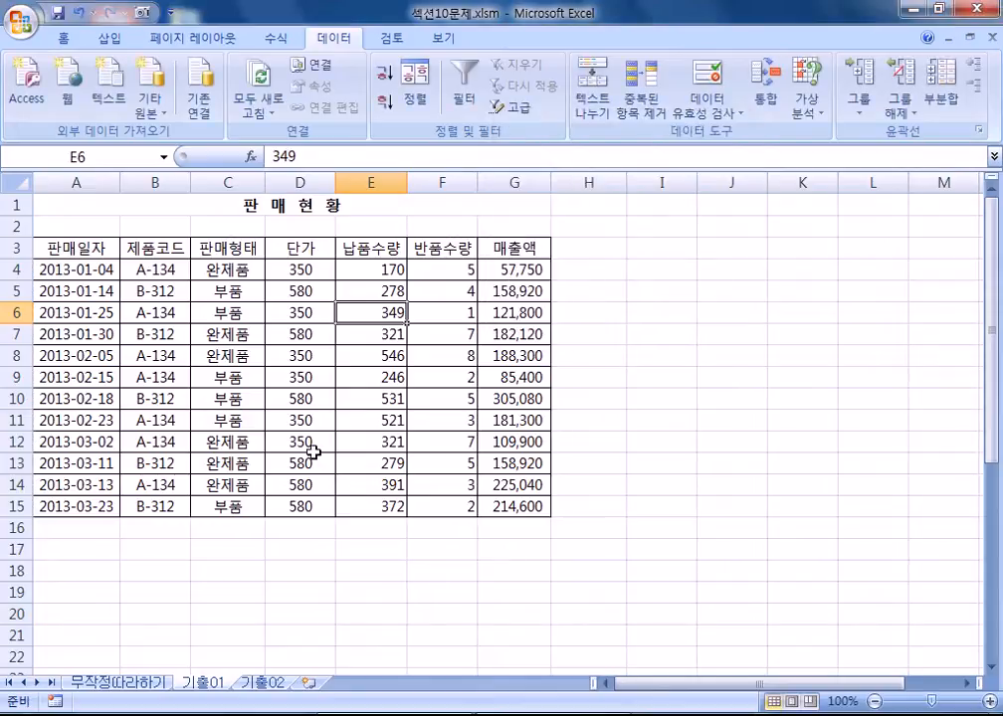
With cell C13 inside the sales table active, create a pivot table from range A3:G15 at cell A21 of the existing 기출01 sheet
left_click(105, 40)
left_click_drag(61, 247, 501, 507)
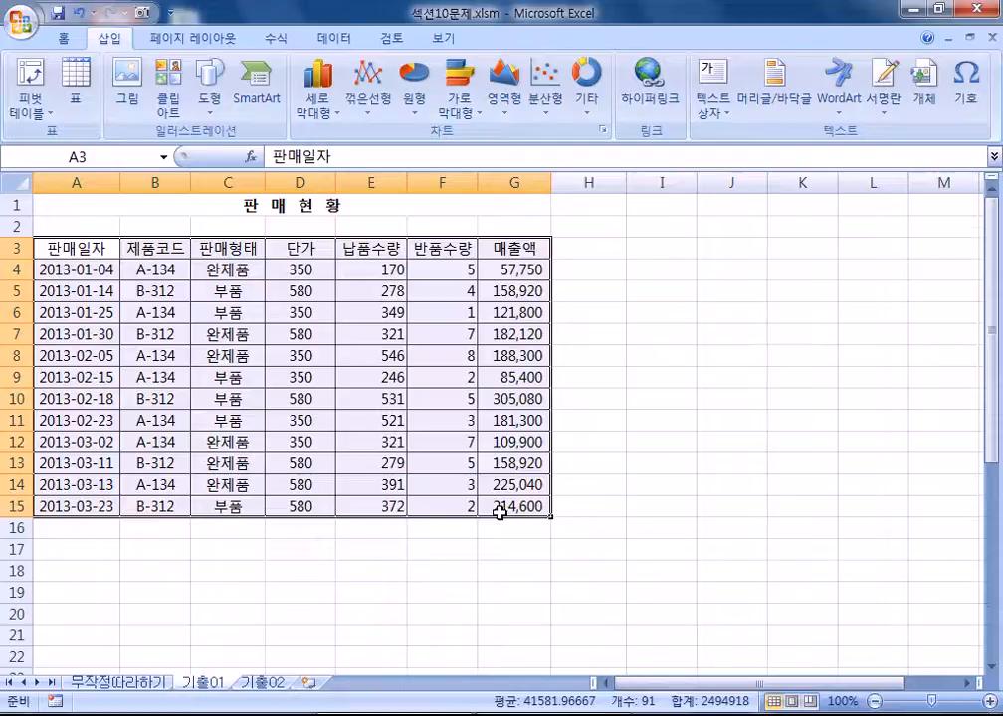
left_click(267, 457)
left_click(245, 461)
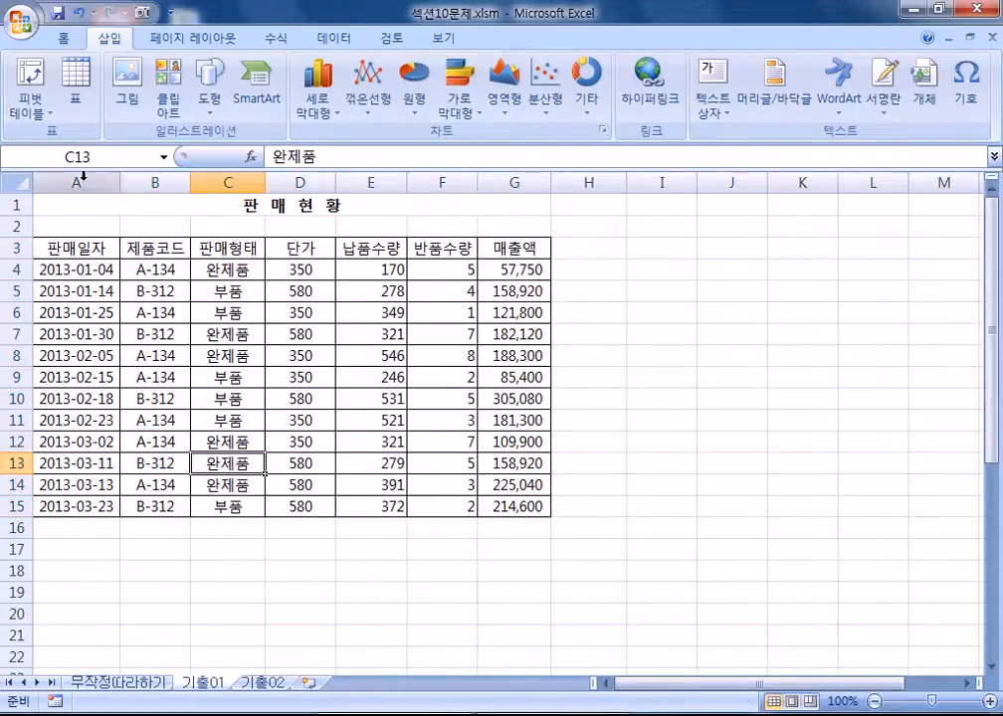
left_click(24, 108)
left_click(50, 136)
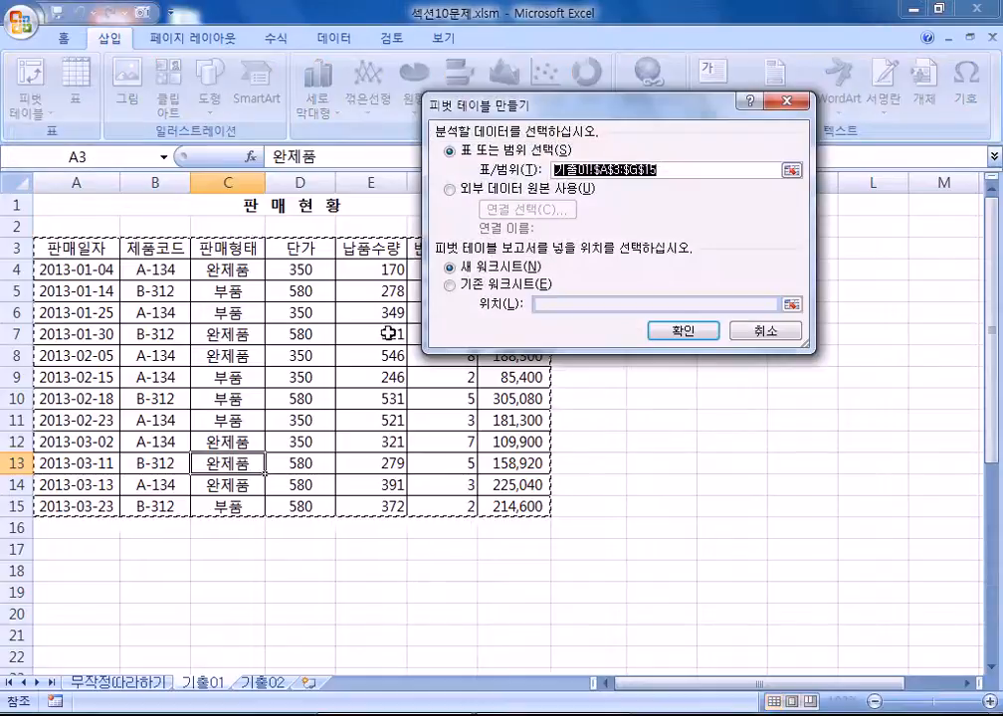
left_click(451, 285)
scroll(97, 468, "down", 3)
left_click(49, 445)
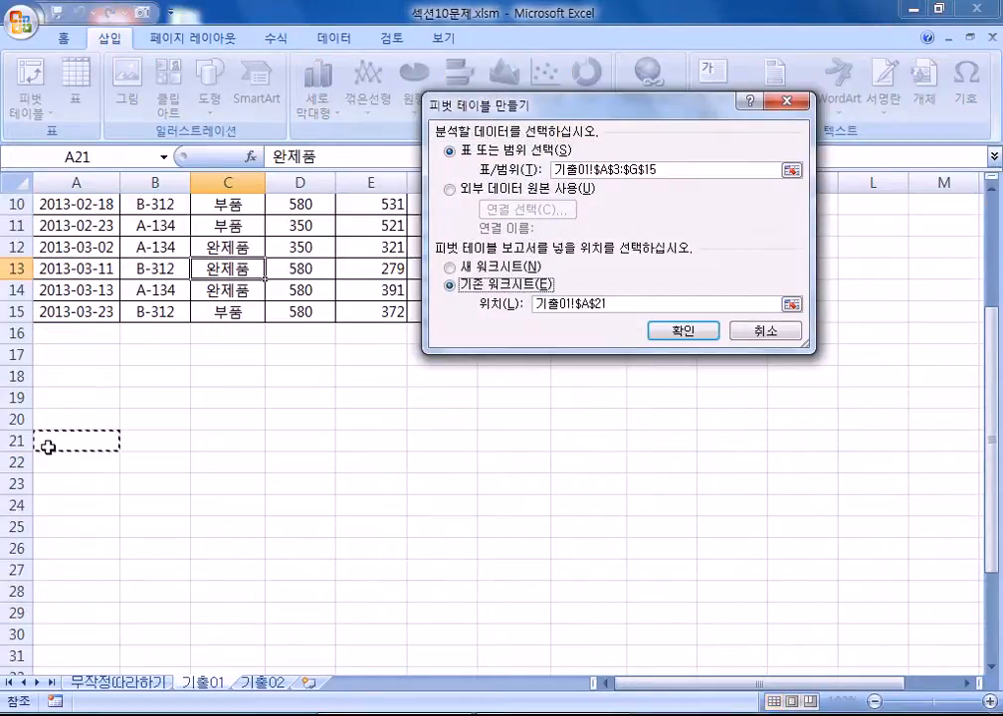
left_click(665, 333)
Place 제품코드 in the report filter, 판매일자 in the row labels and 판매형태 in the column labels
scroll(265, 475, "down", 3)
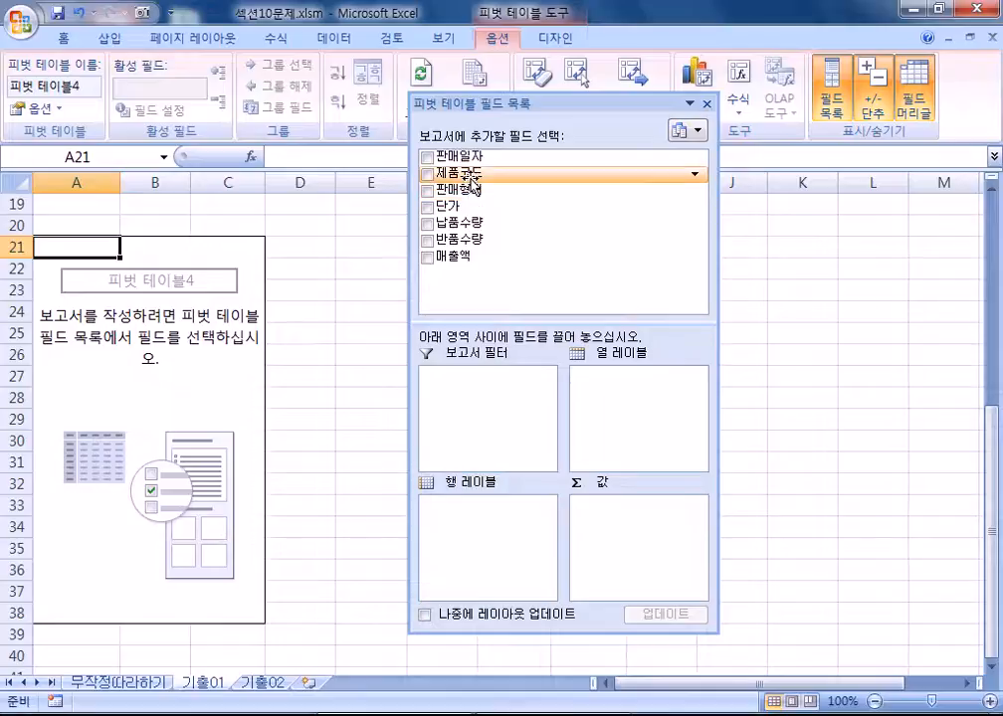
left_click_drag(471, 179, 478, 421)
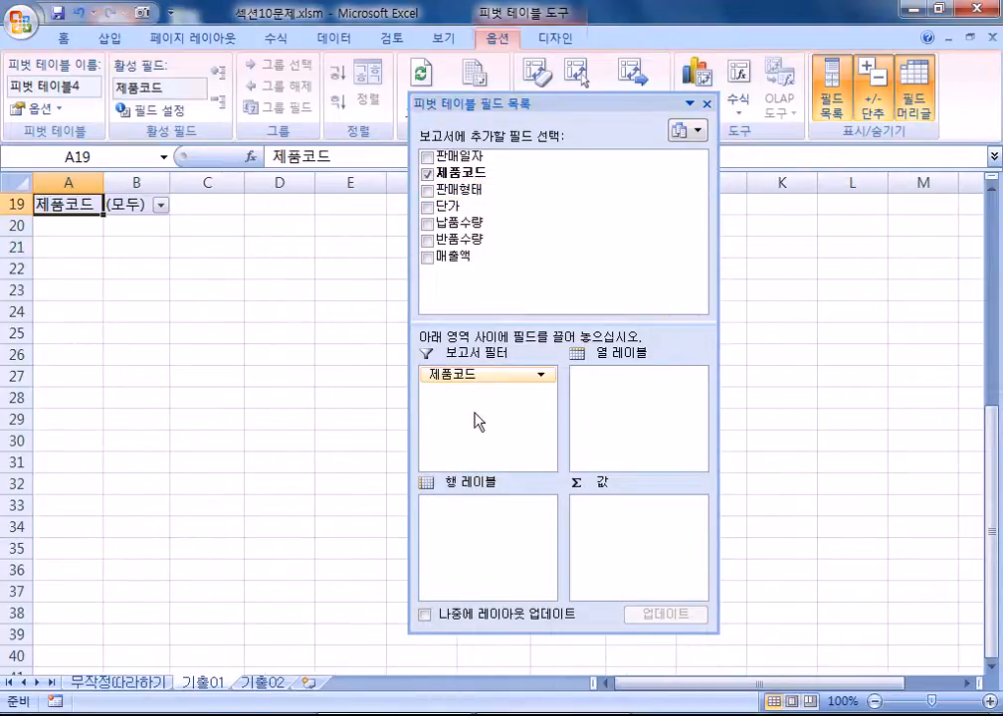
scroll(225, 413, "up", 1)
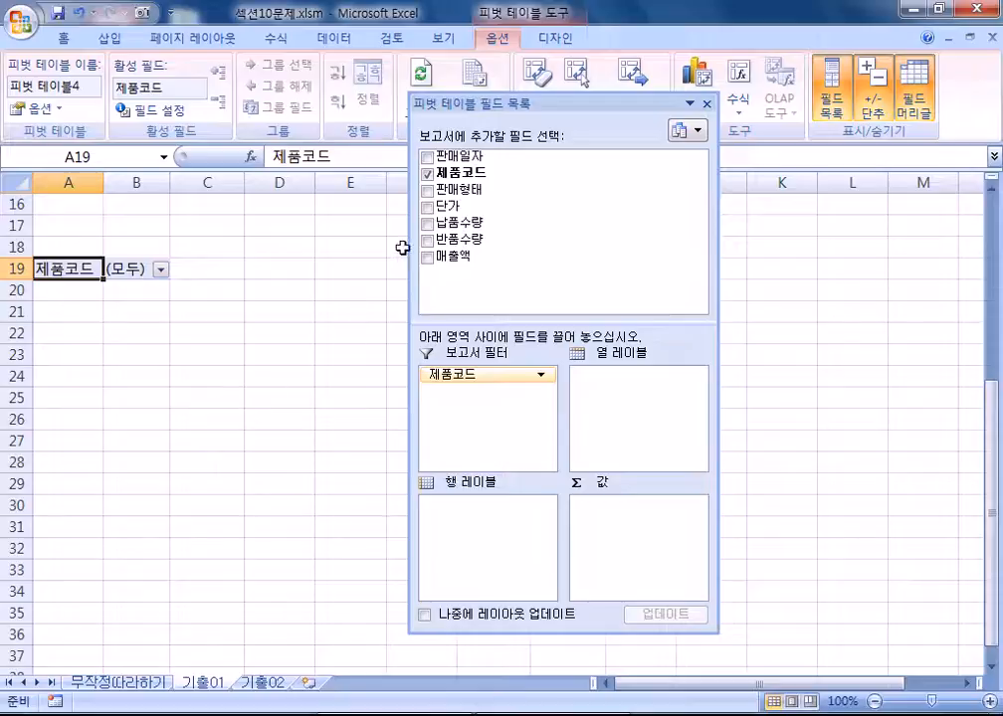
left_click_drag(493, 161, 502, 547)
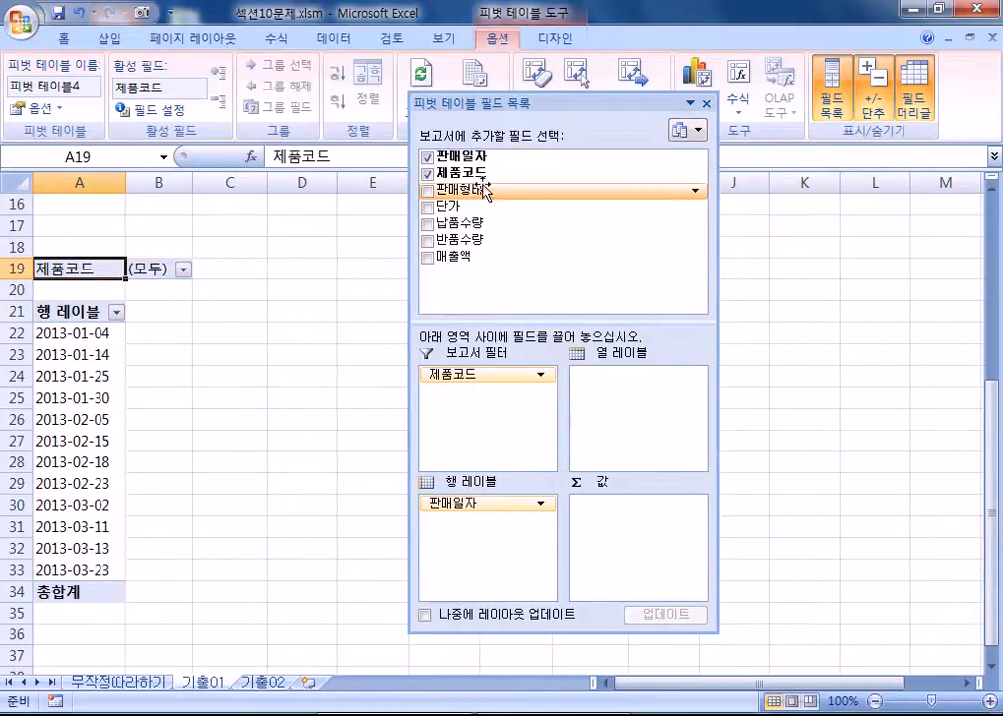
left_click_drag(477, 192, 637, 410)
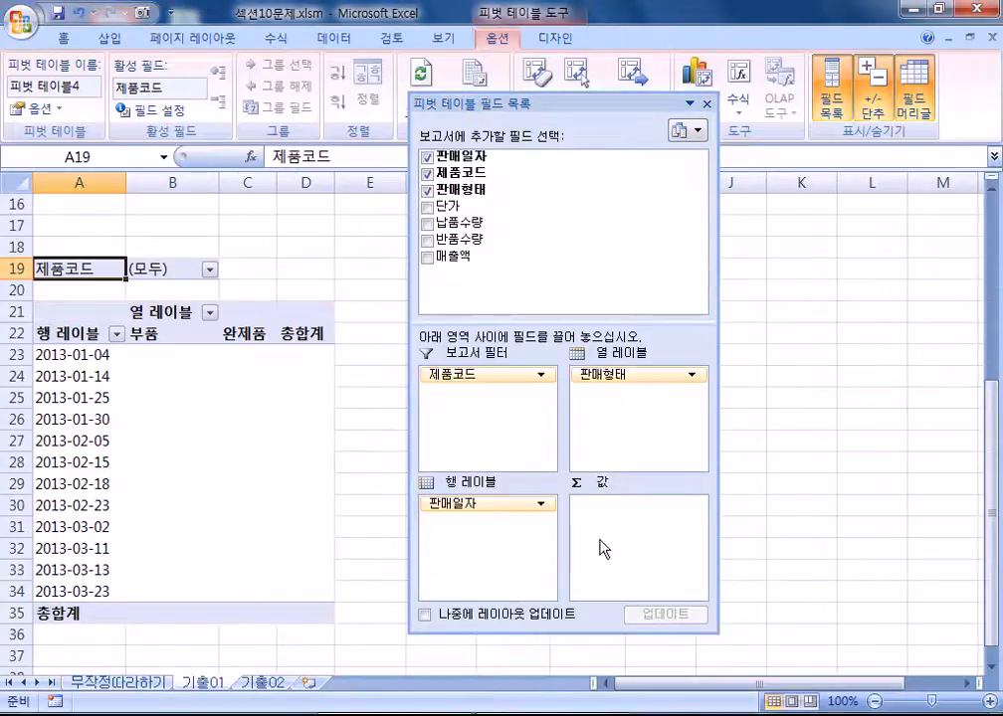
Add the sums of 납품수량 and 반품수량 to the pivot table's values and dock the field list beside the sheet
left_click_drag(453, 223, 636, 547)
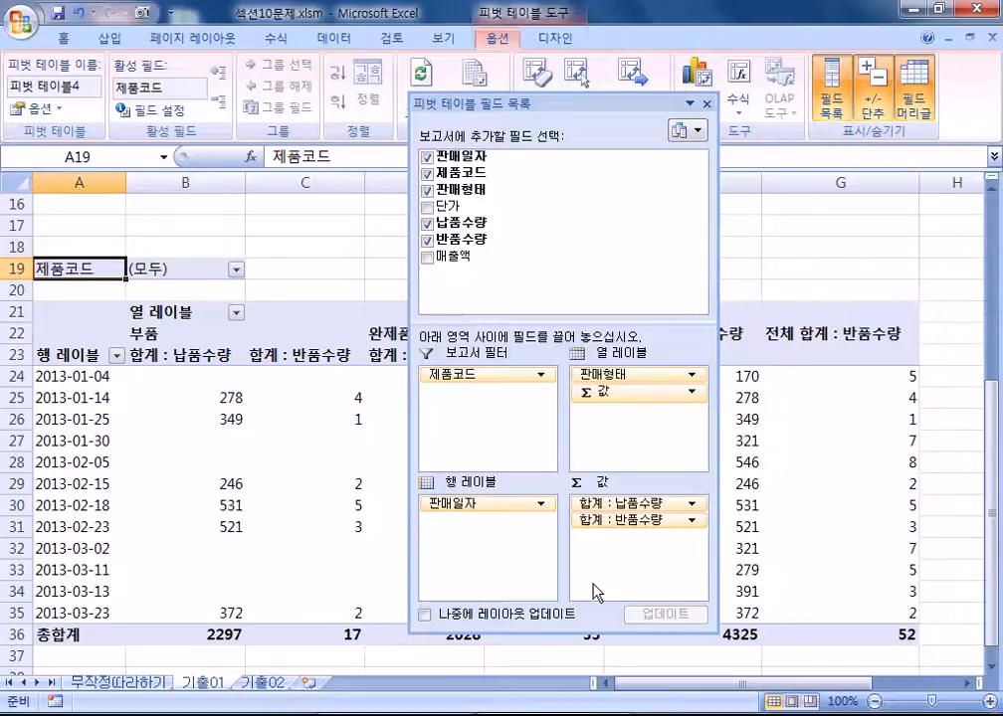
double_click(468, 102)
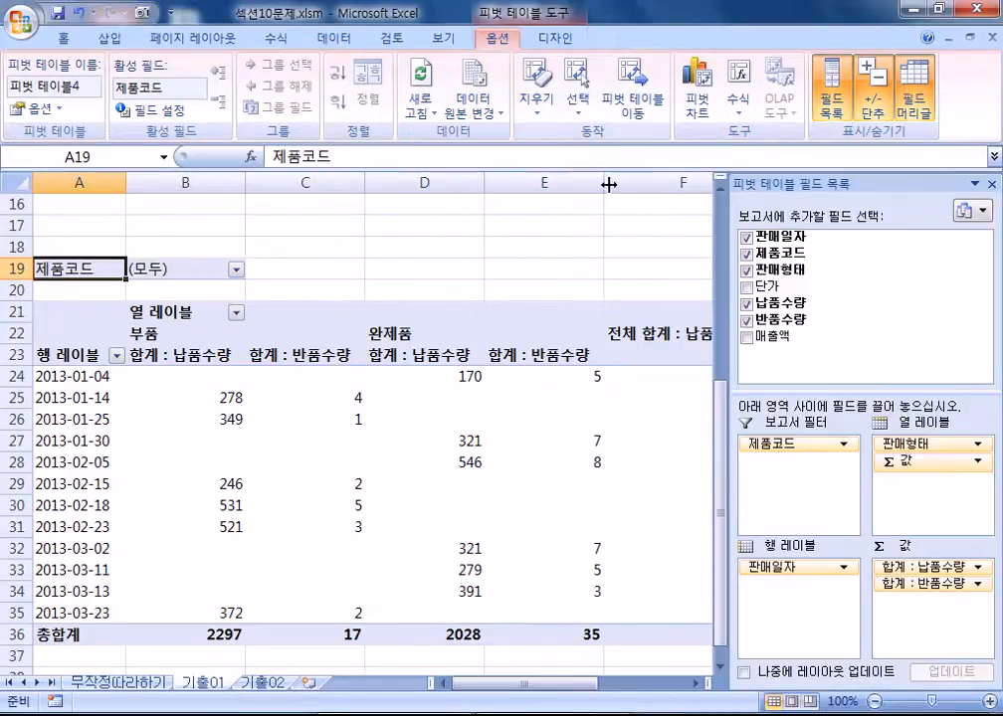
scroll(565, 505, "down", 1)
mouse_move(534, 519)
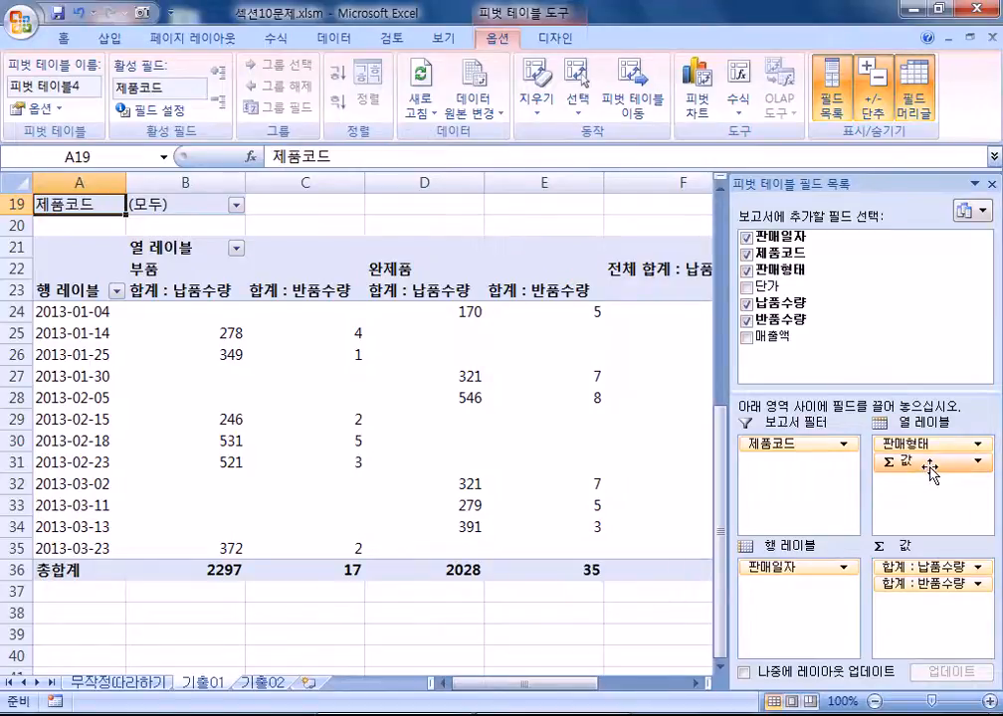
Undock the field list and move Σ 값 from the column labels to the row labels below 판매일자
left_click_drag(817, 181, 496, 59)
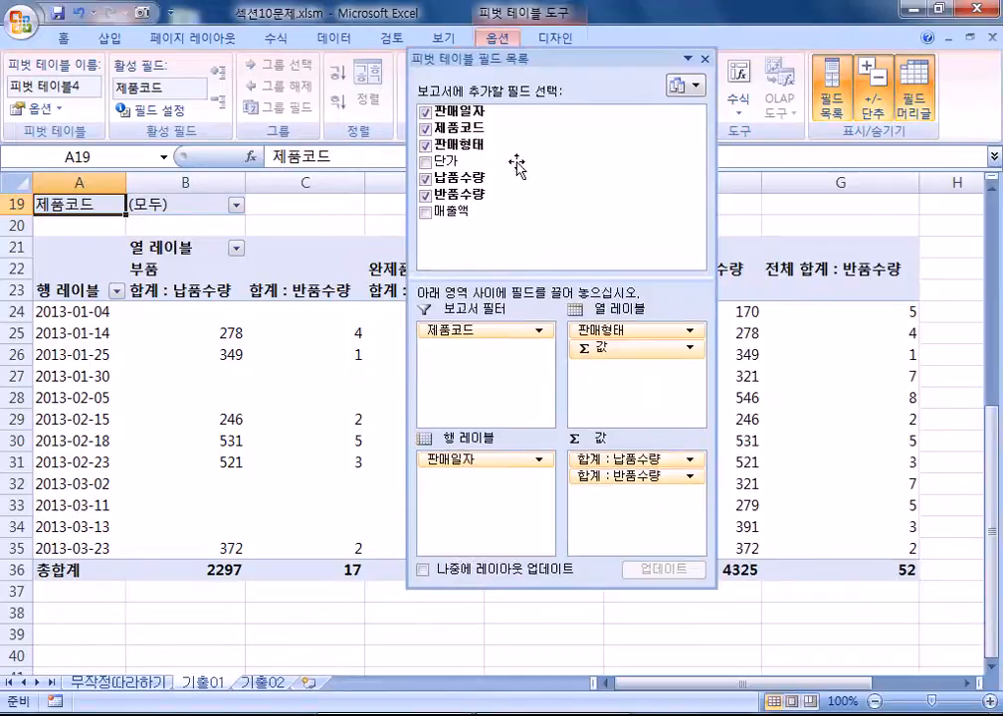
left_click(587, 349)
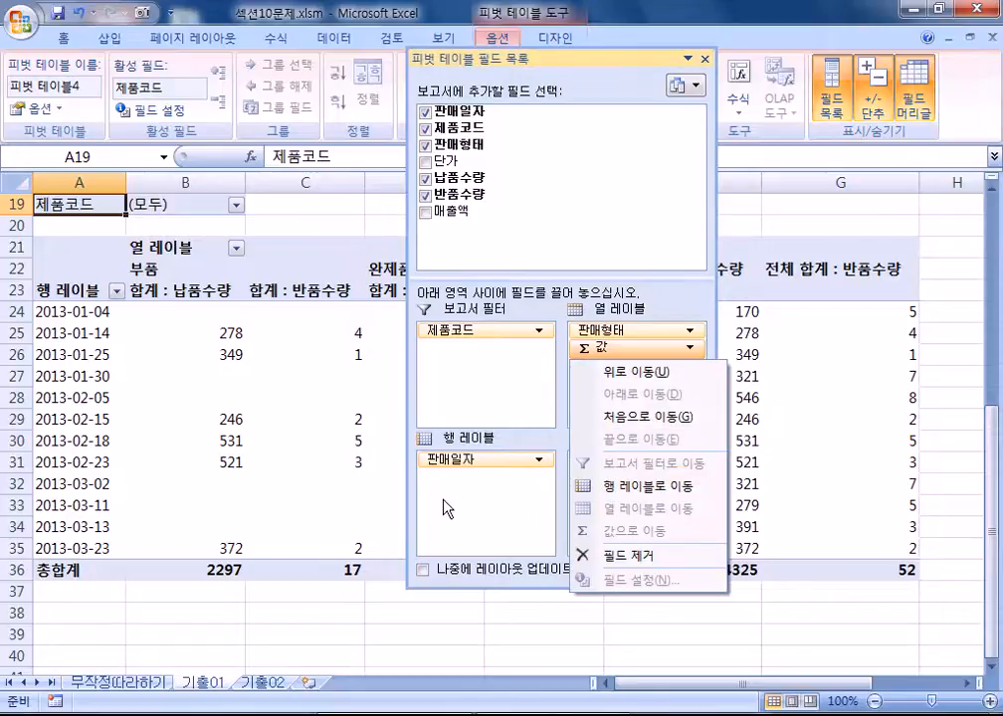
left_click(456, 526)
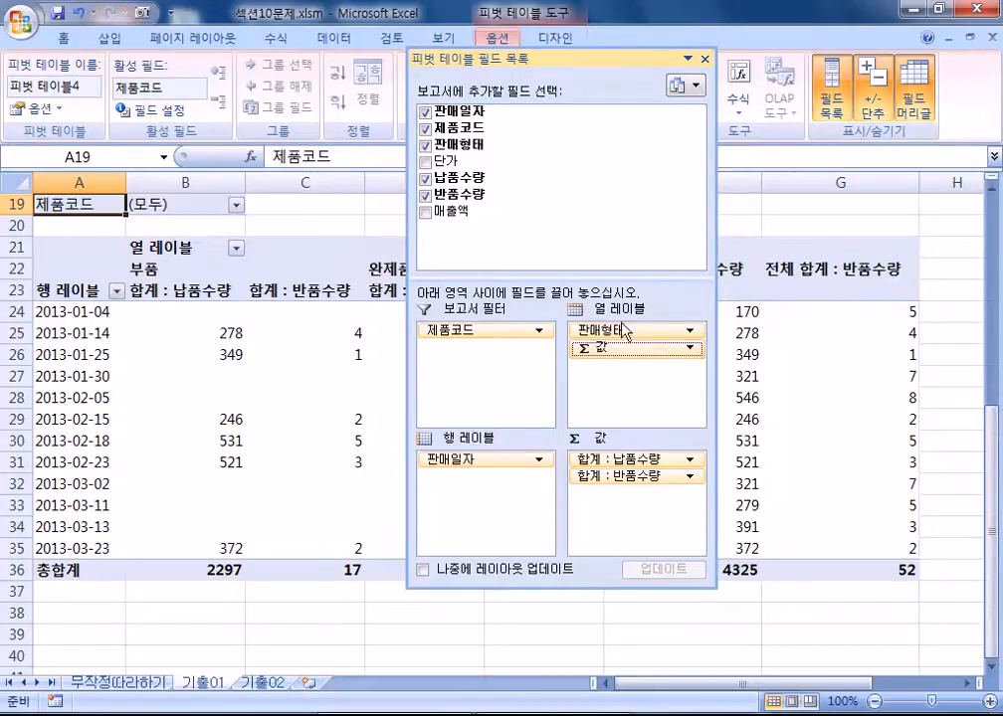
left_click_drag(615, 350, 519, 483)
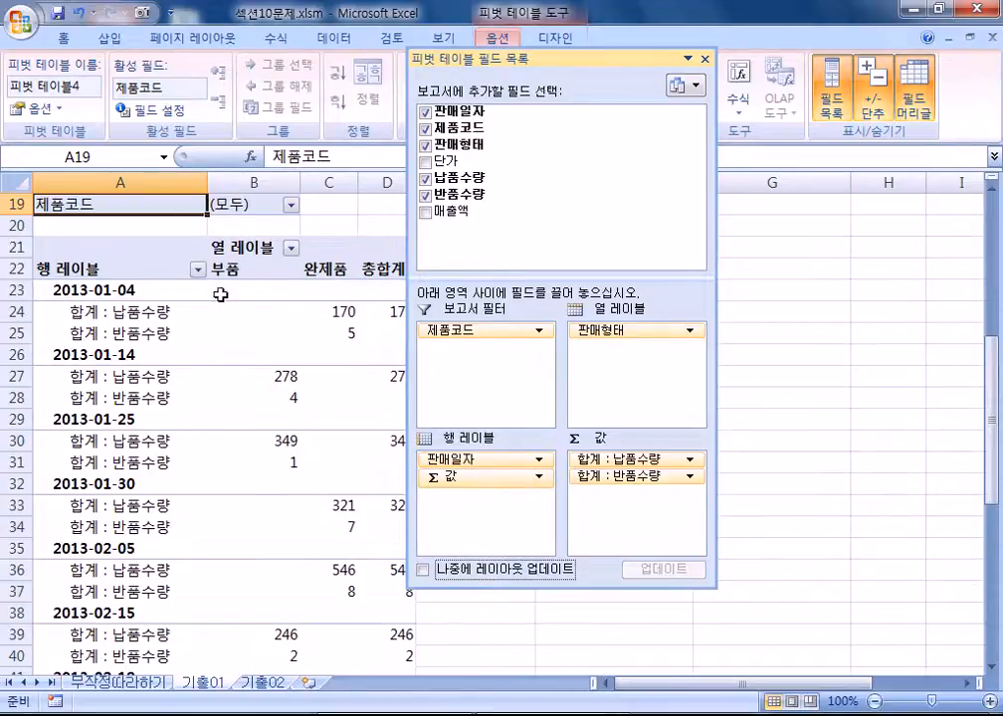
Compare Σ 값 in the column labels, return it to the row labels and dock the field list again
left_click_drag(445, 478, 647, 384)
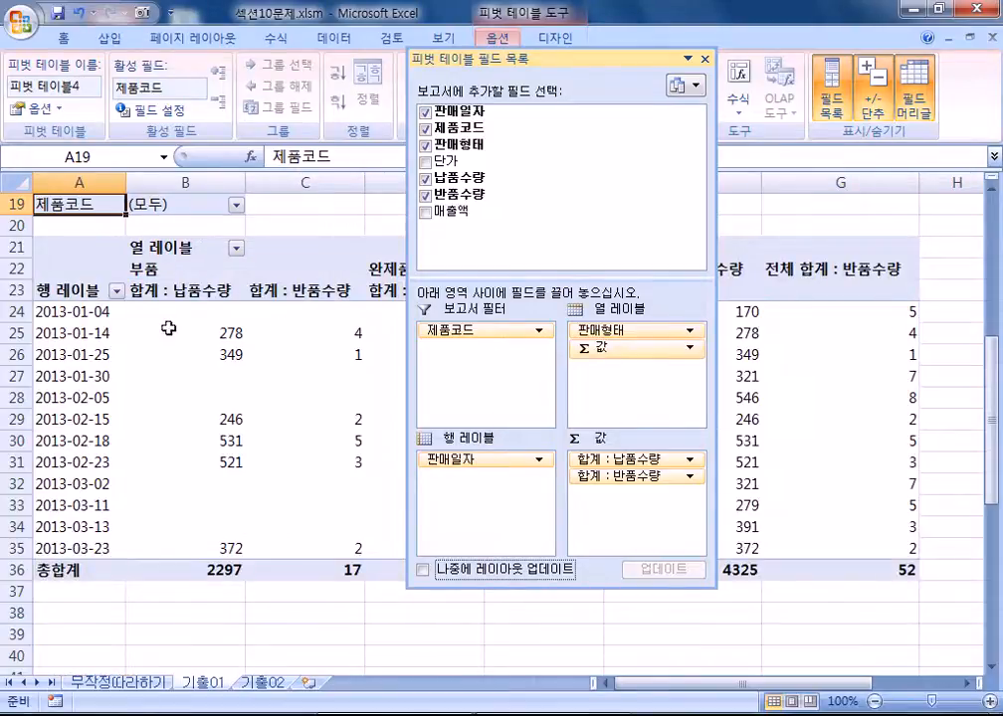
left_click_drag(600, 348, 493, 483)
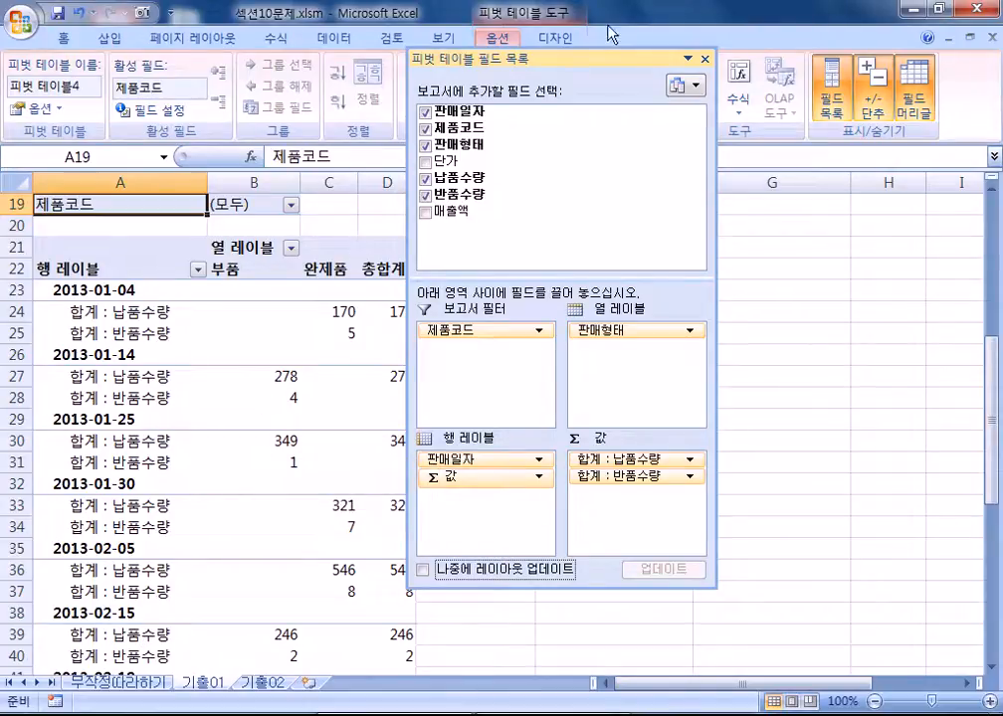
double_click(594, 60)
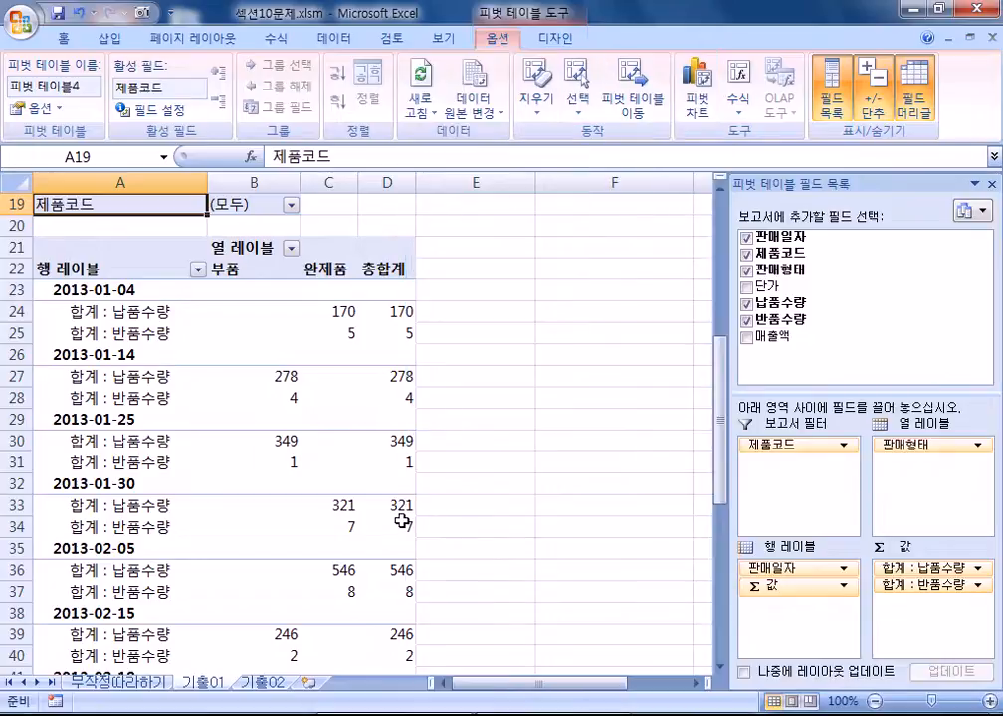
Look through the pivot table's option and design commands and its style gallery with a cell inside the table active
left_click(266, 527)
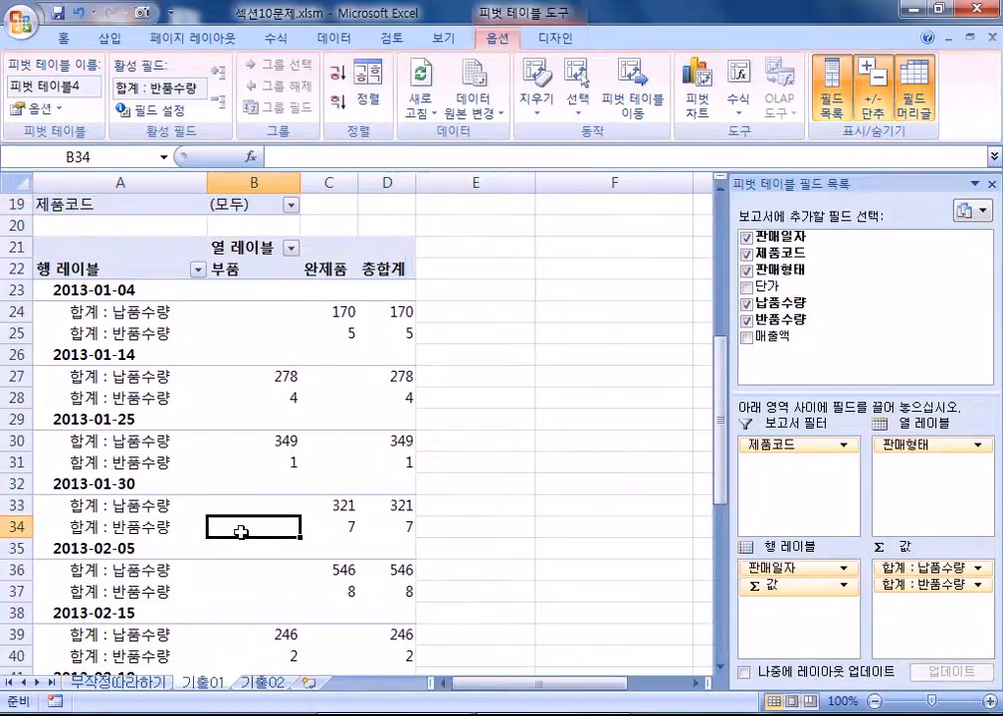
mouse_move(242, 532)
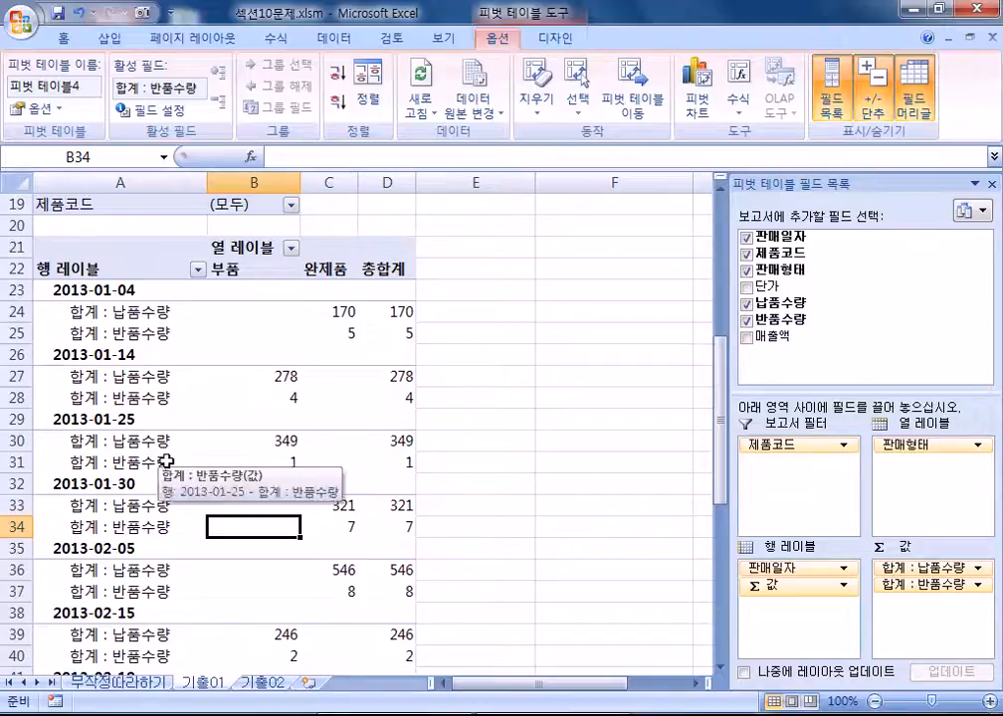
left_click(274, 412)
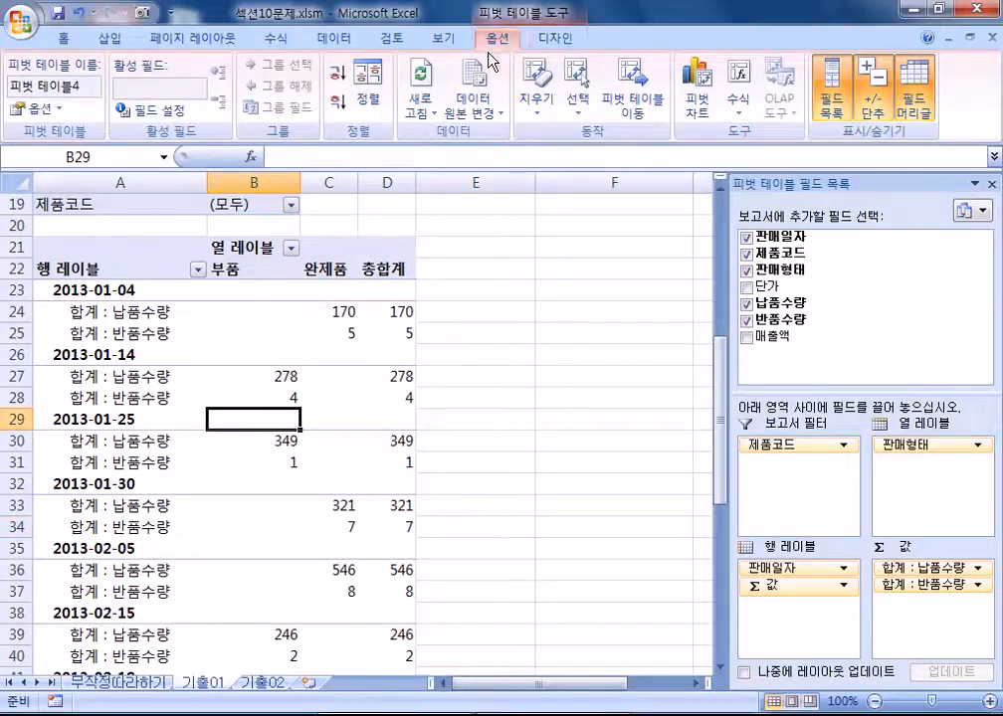
left_click(553, 40)
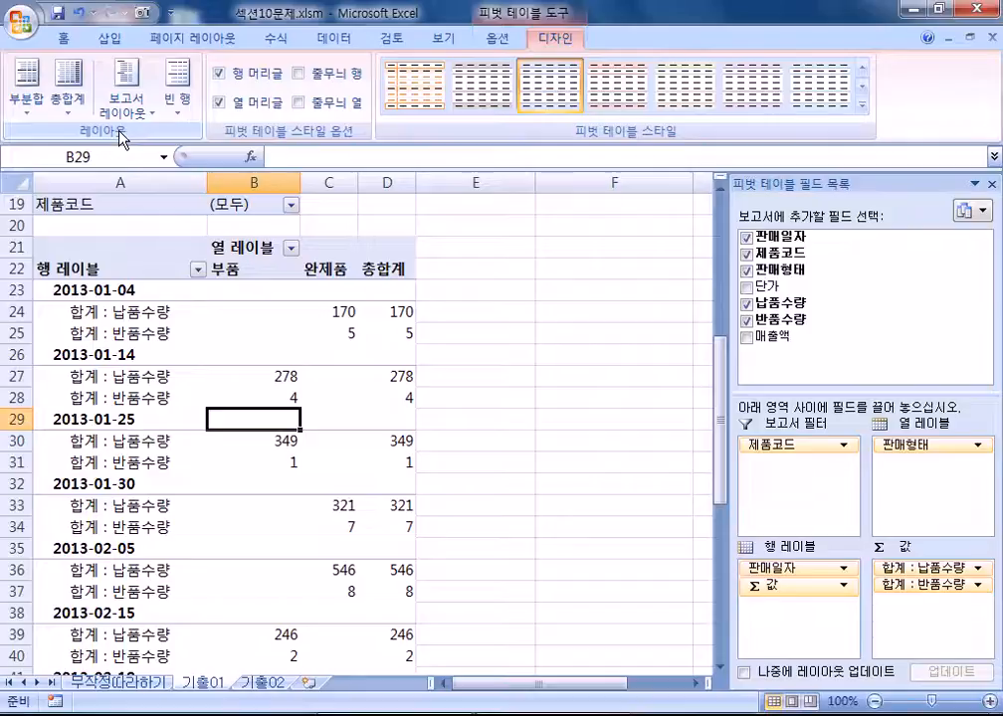
left_click(487, 40)
left_click(547, 37)
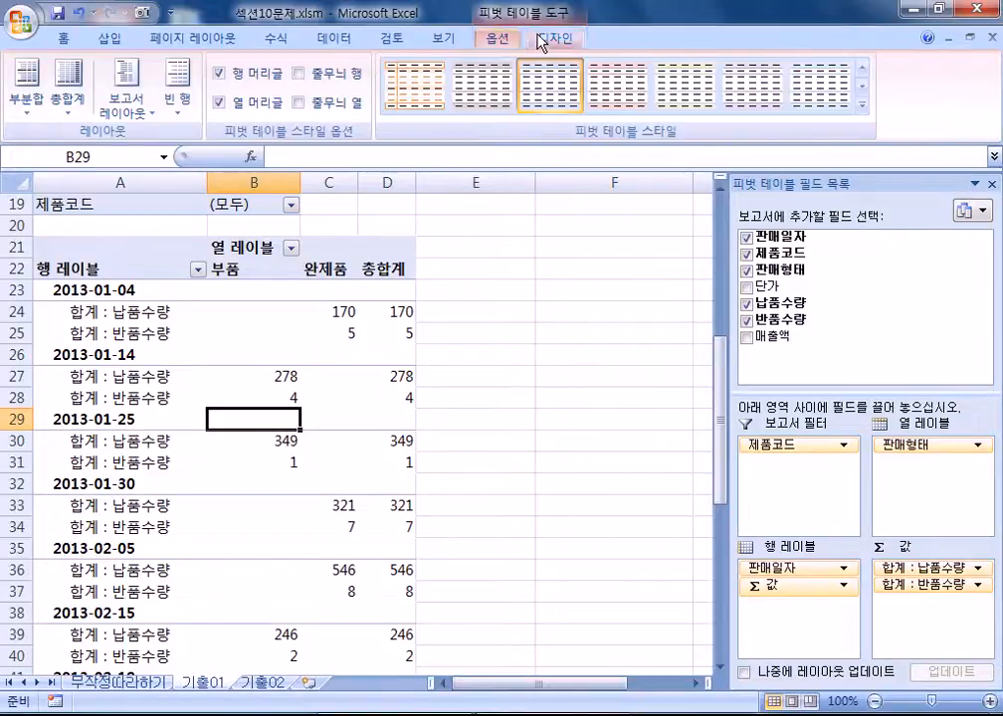
left_click(861, 103)
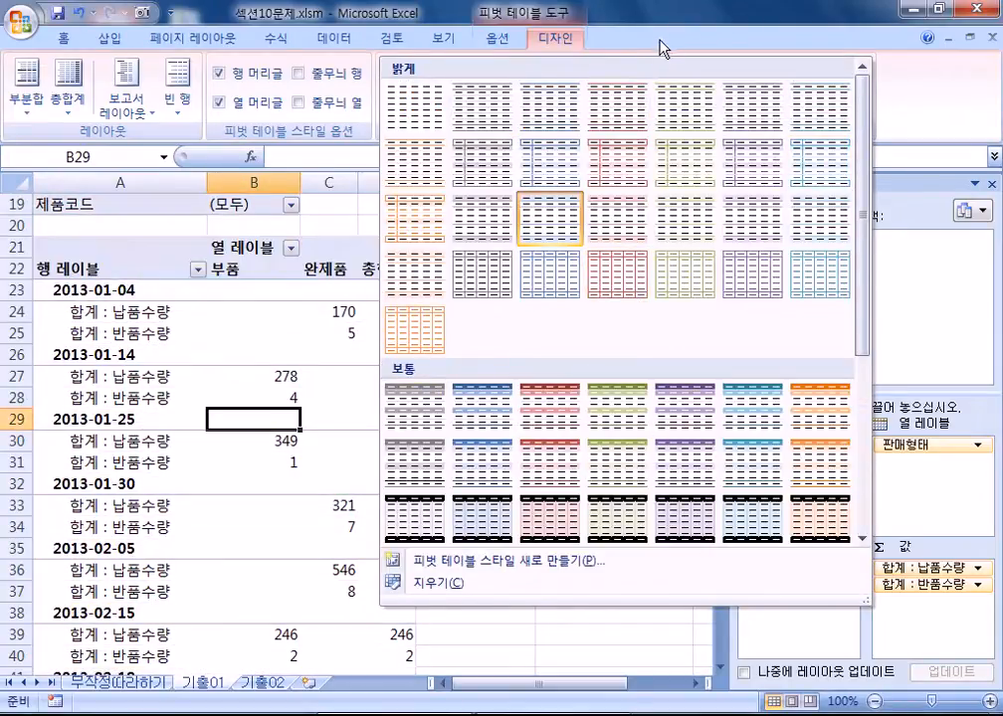
left_click(661, 50)
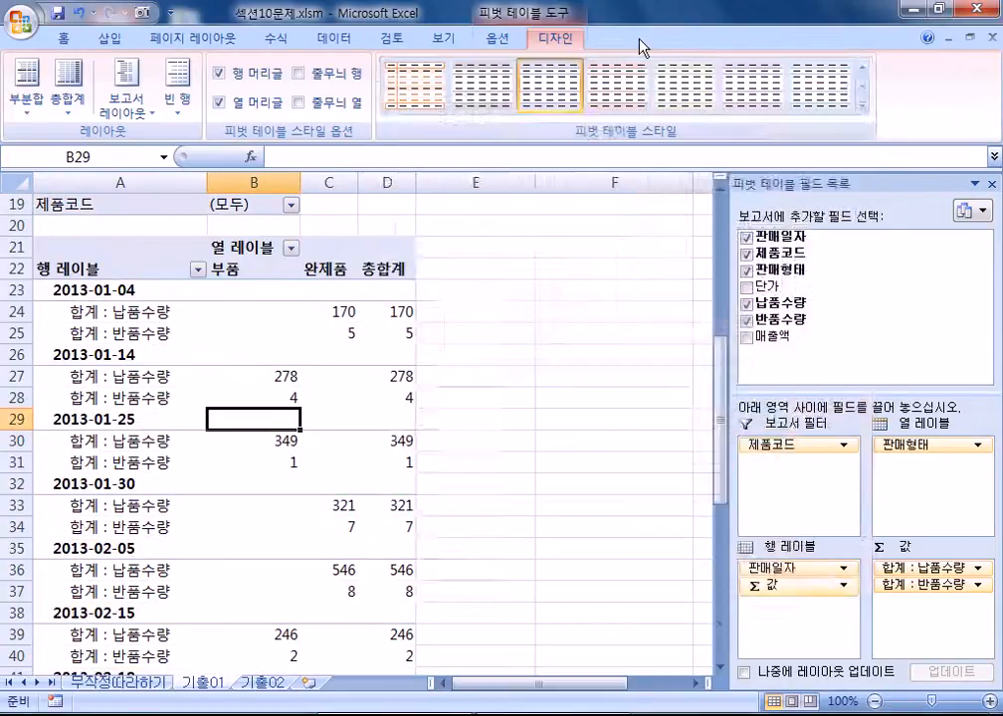
Compare the pivot table's report layouts by showing it in outline, tabular and compact form
left_click(128, 109)
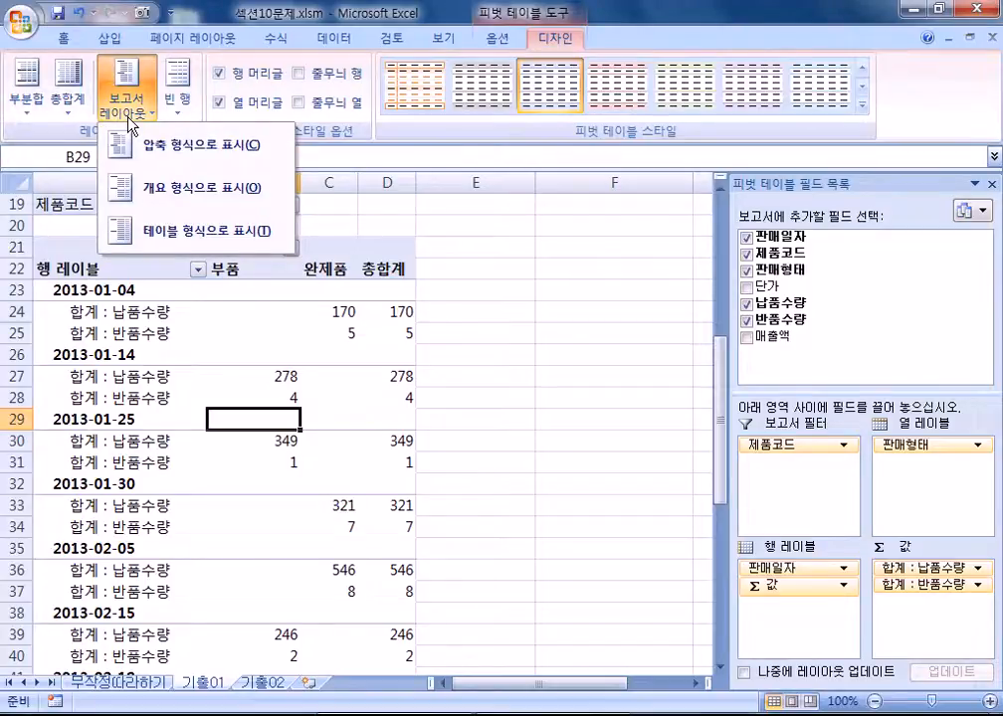
left_click(140, 187)
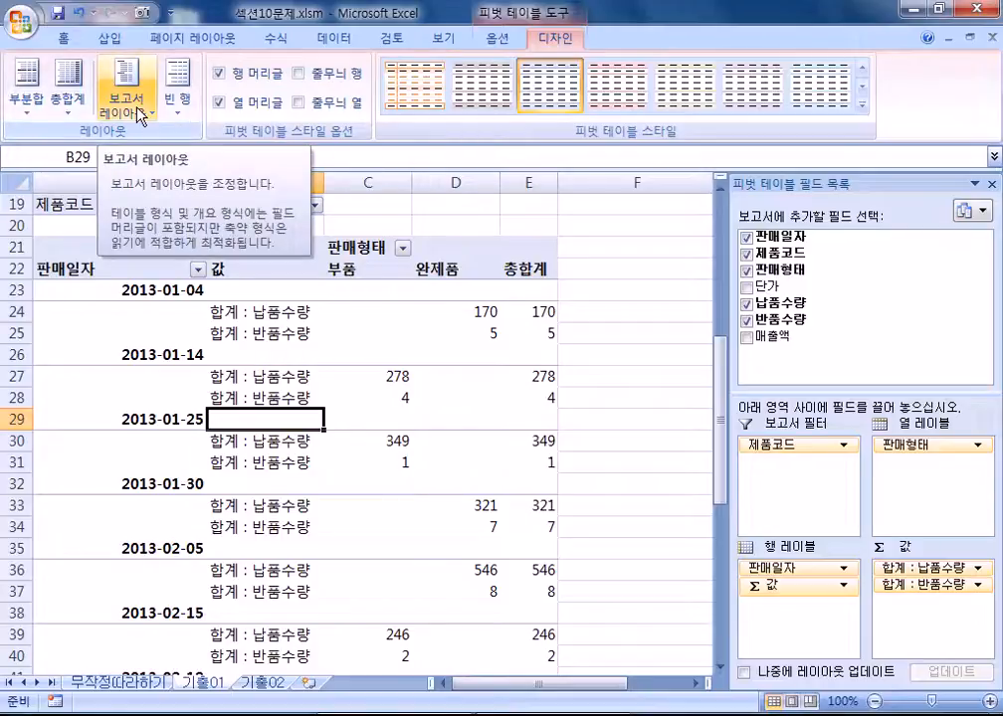
left_click(140, 115)
left_click(115, 231)
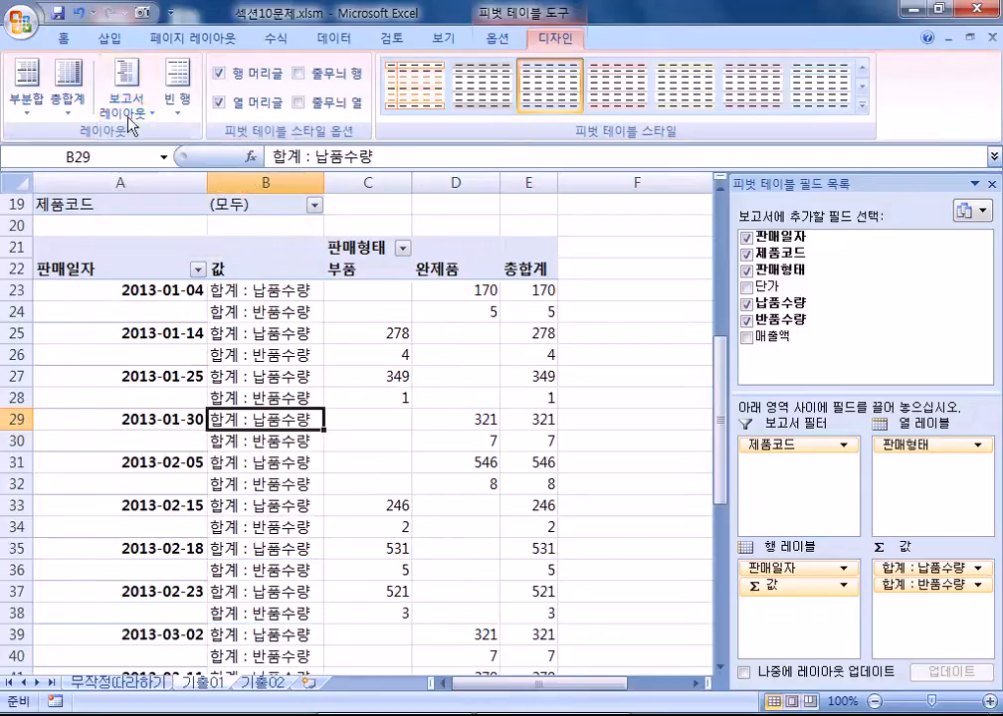
left_click(128, 101)
left_click(129, 187)
left_click(130, 104)
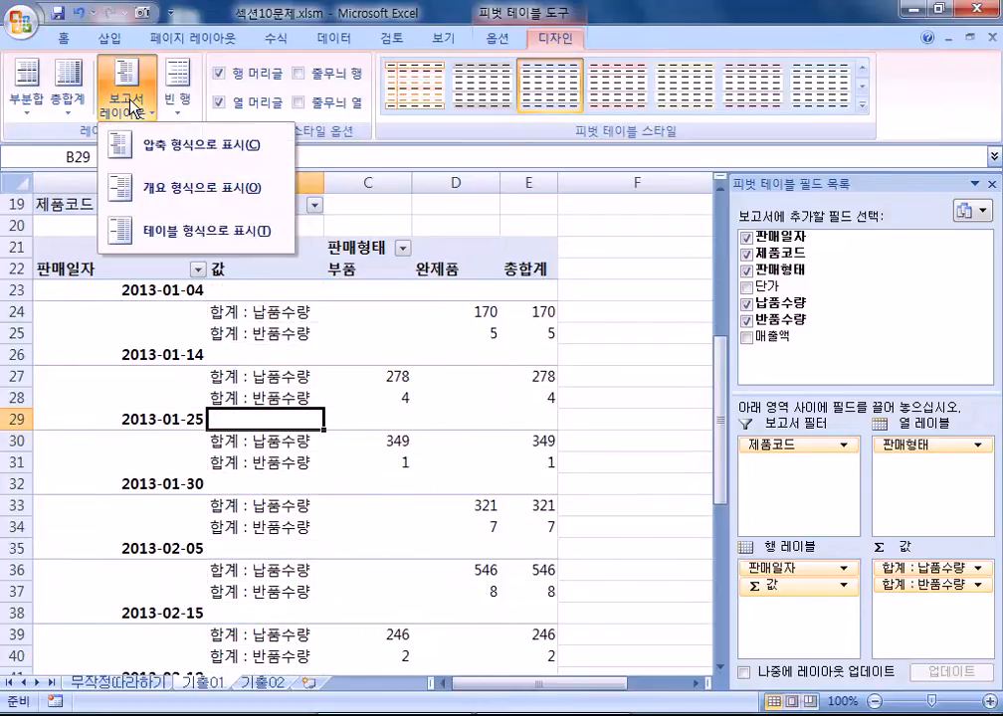
left_click(129, 144)
Set the pivot table's report layout to outline form (개요 형식으로 표시)
left_click(120, 83)
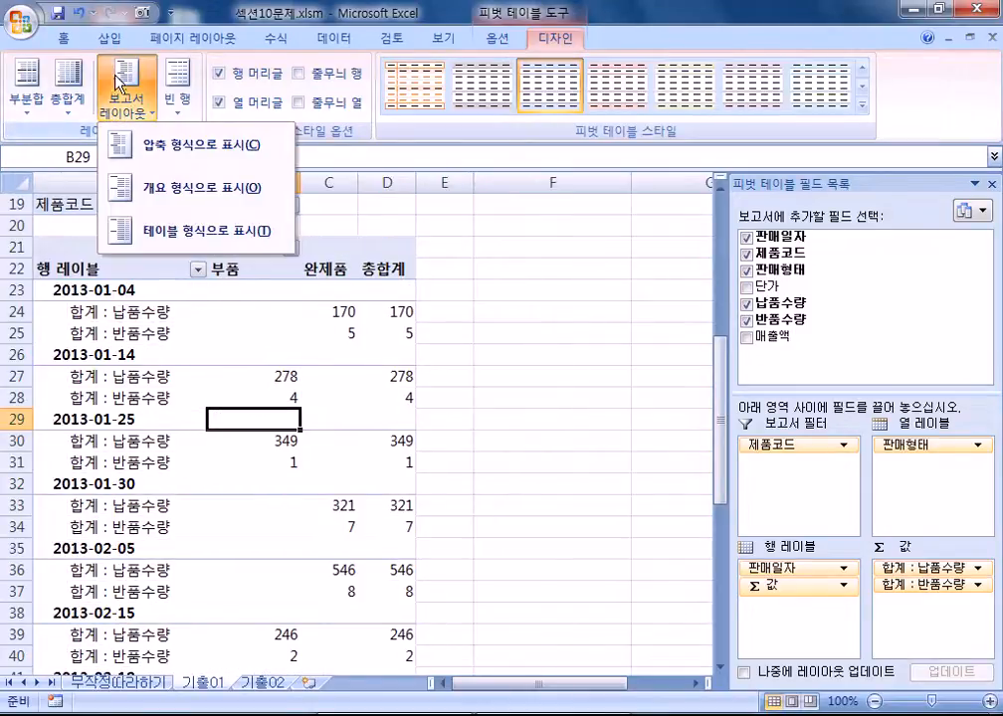
left_click(147, 186)
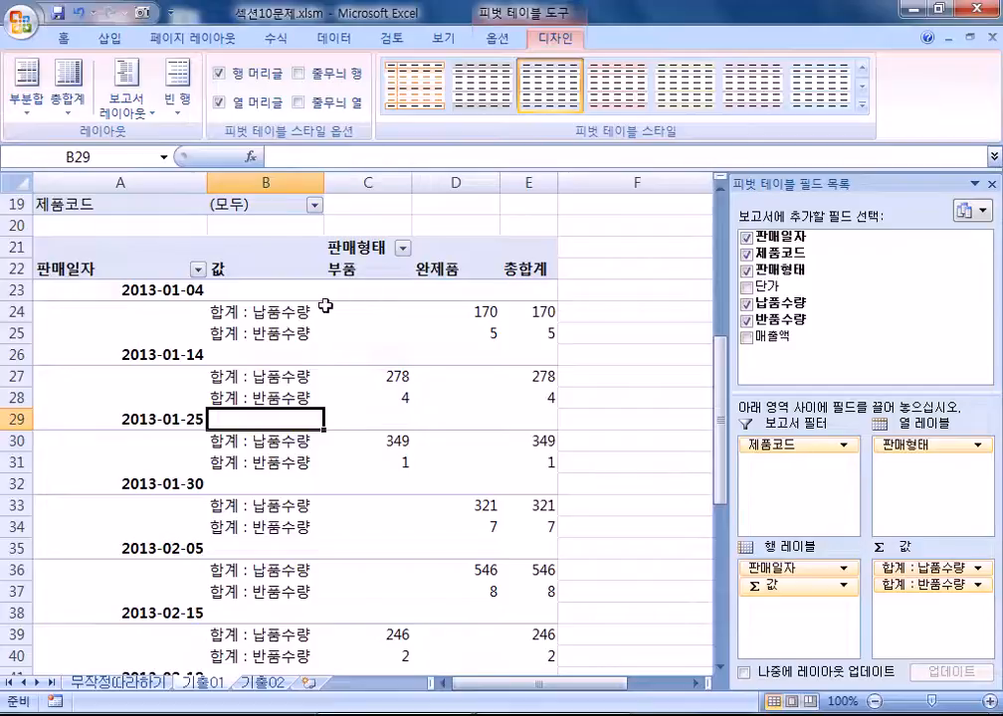
left_click(102, 90)
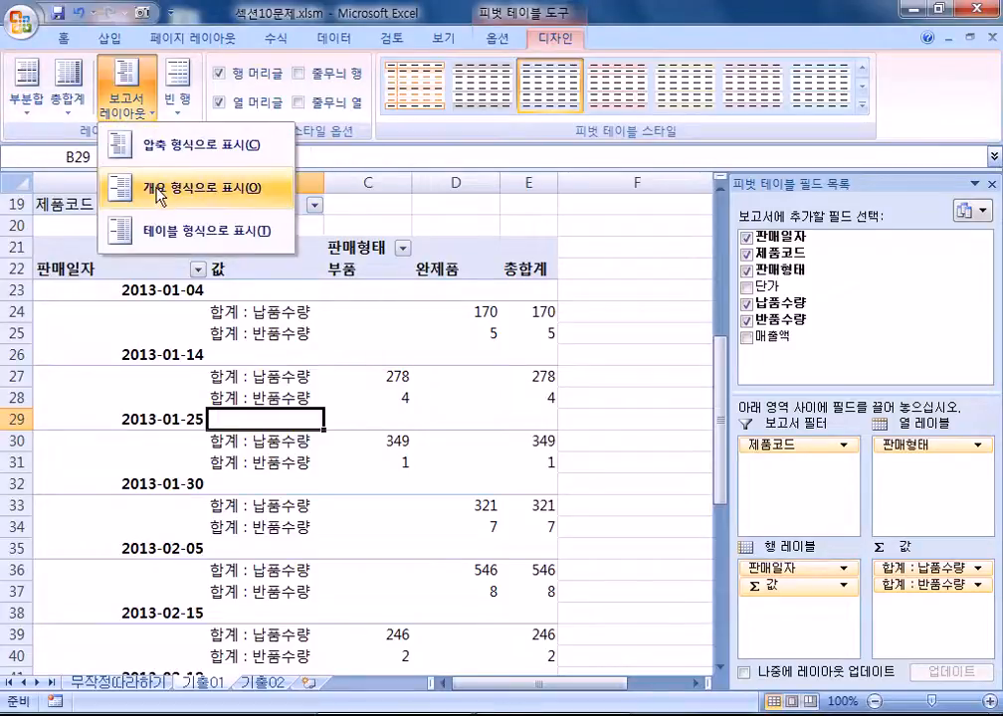
left_click(157, 192)
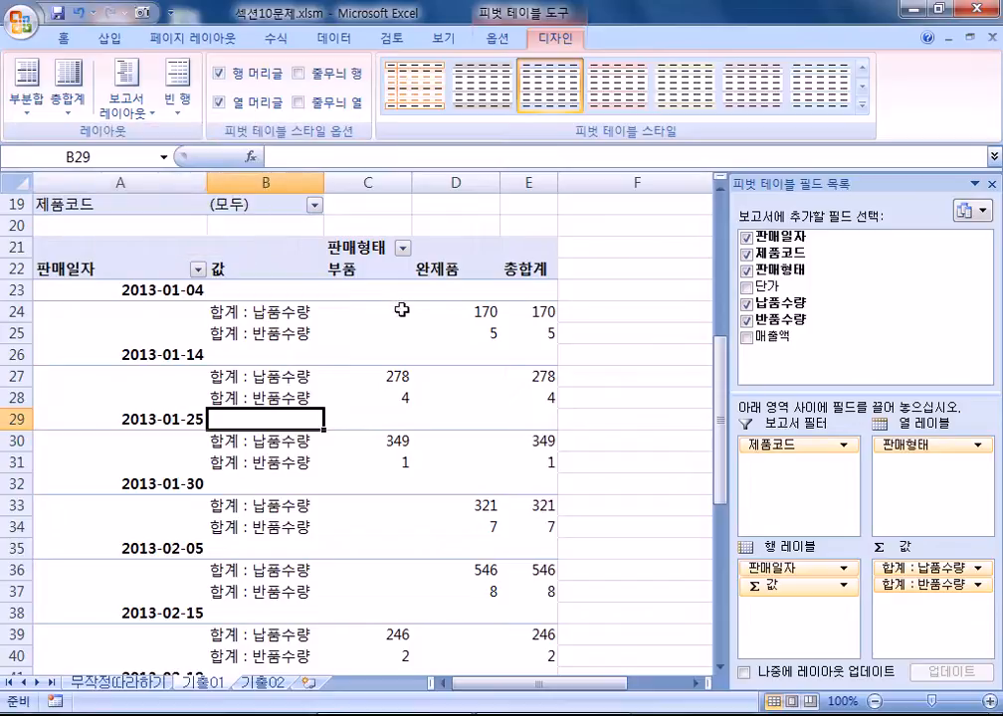
Apply the comma style (thousands separator) to the pivot table's values in C23:E60
left_click_drag(360, 292, 530, 634)
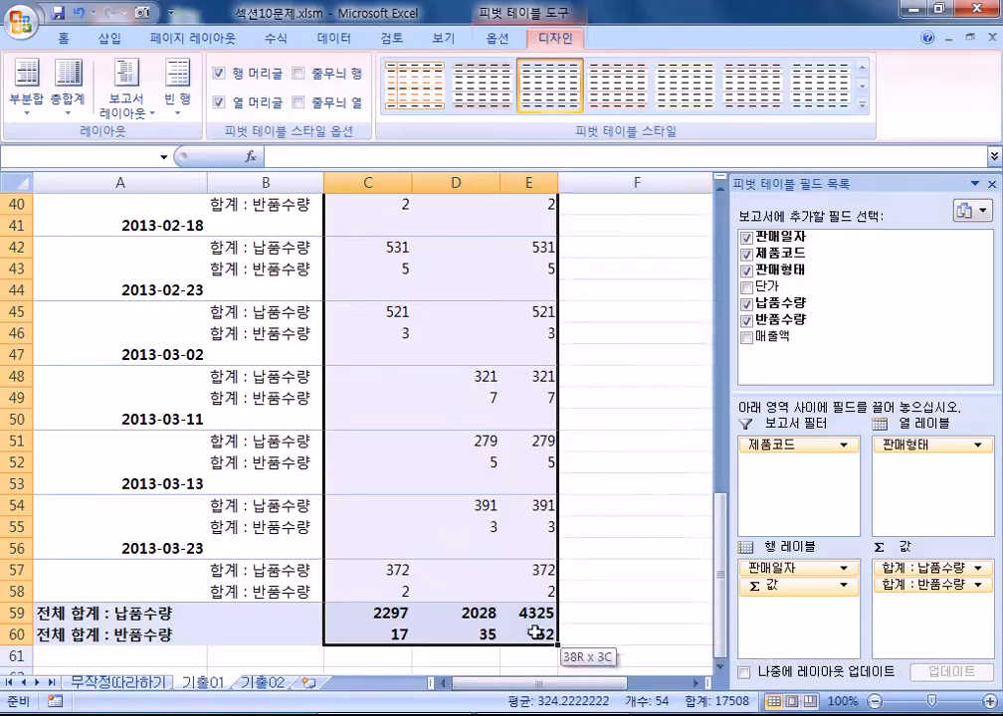
scroll(520, 537, "down", 4)
scroll(513, 542, "up", 2)
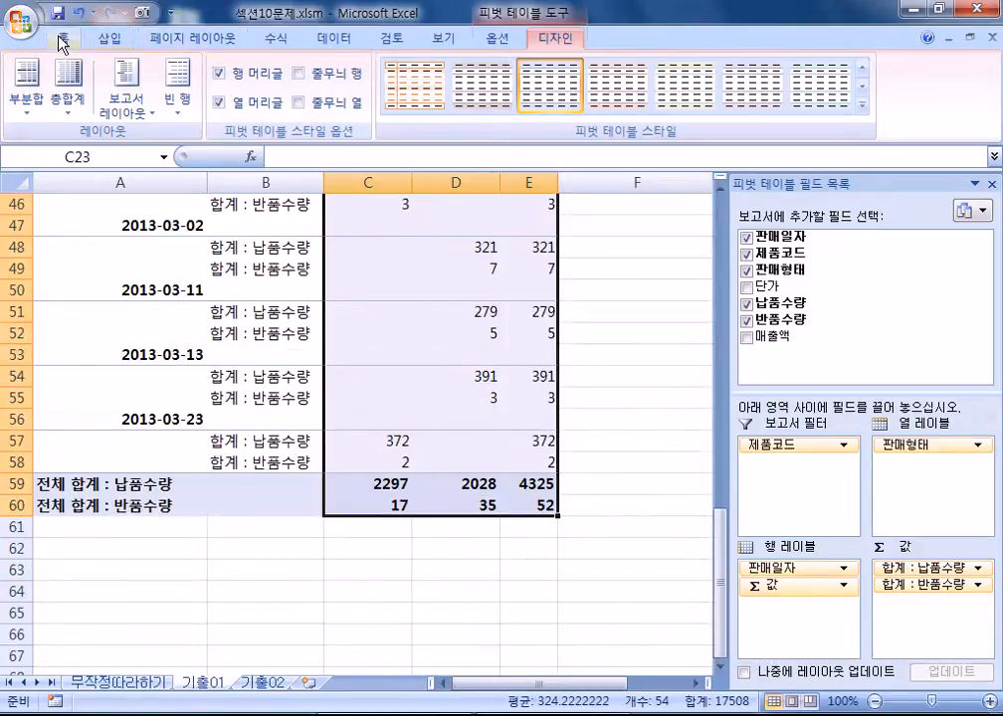
left_click(63, 38)
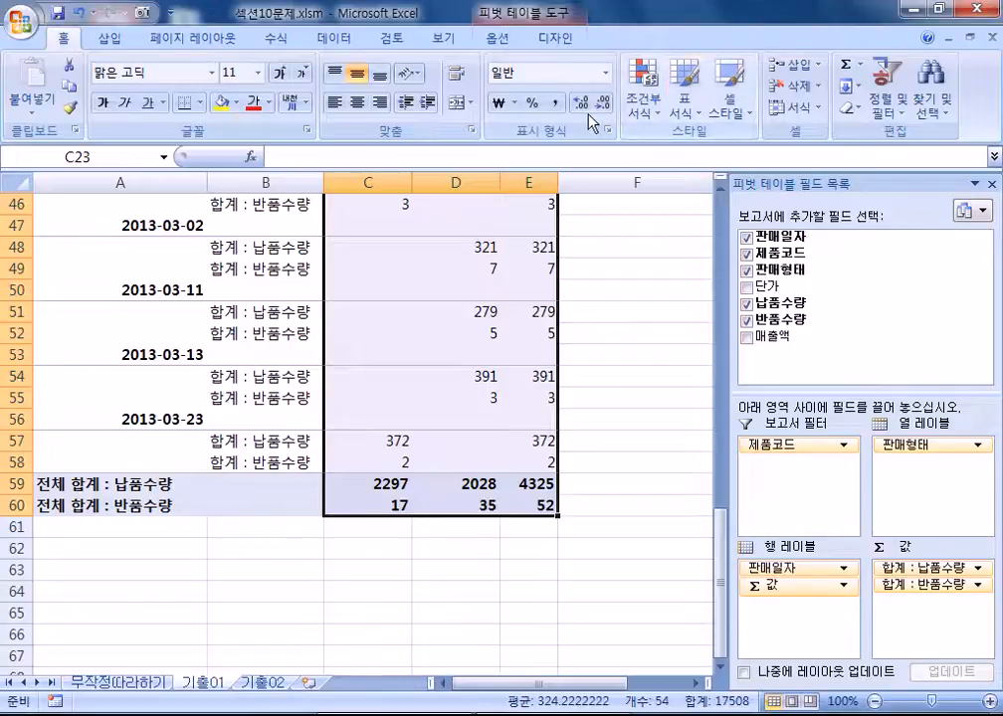
left_click(554, 102)
scroll(438, 268, "down", 9)
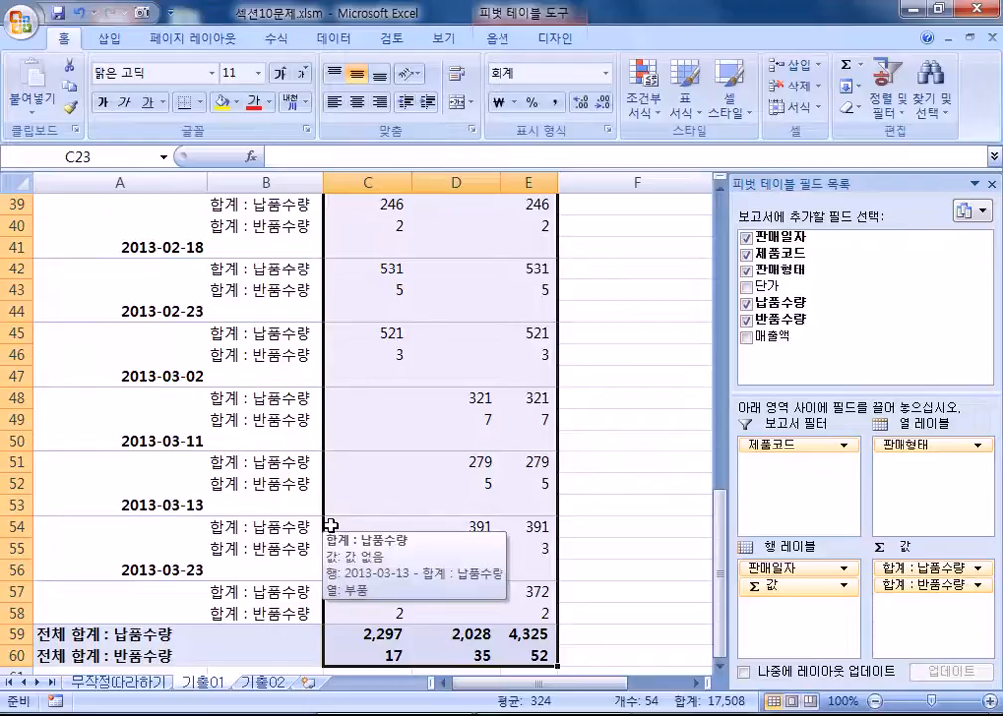
scroll(387, 589, "down", 2)
scroll(392, 584, "up", 3)
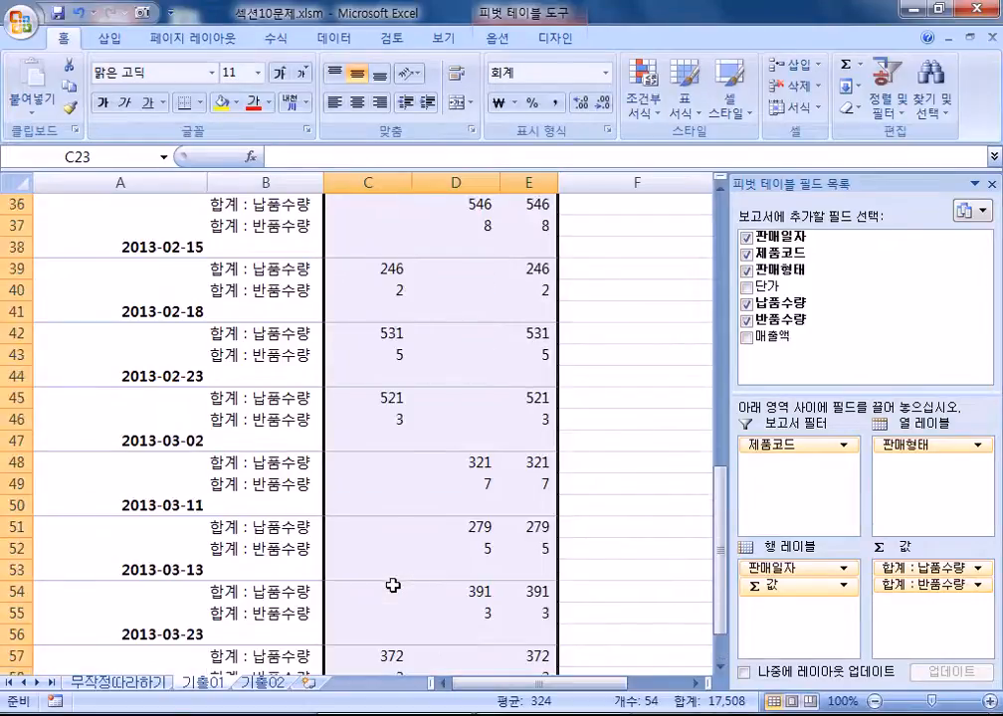
scroll(394, 577, "up", 8)
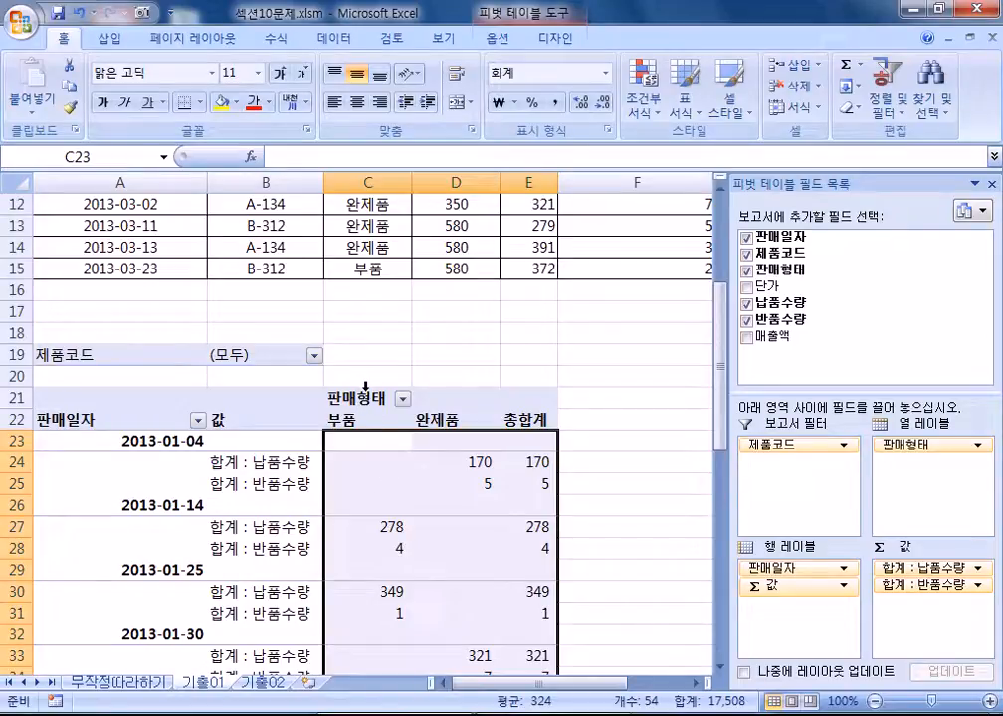
left_click(375, 419)
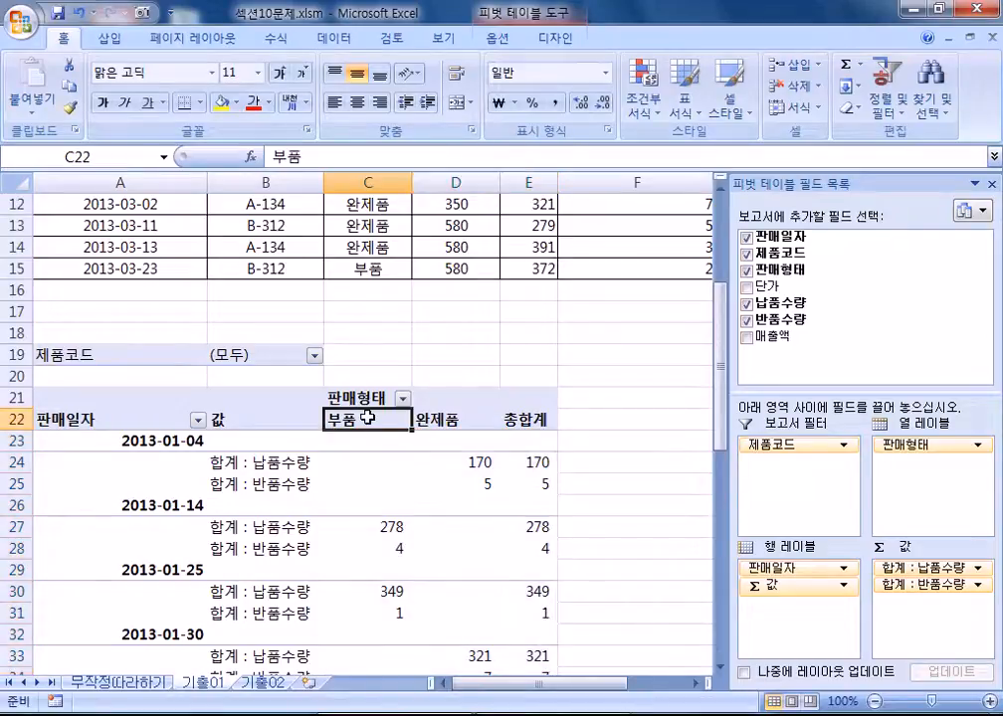
left_click(438, 417)
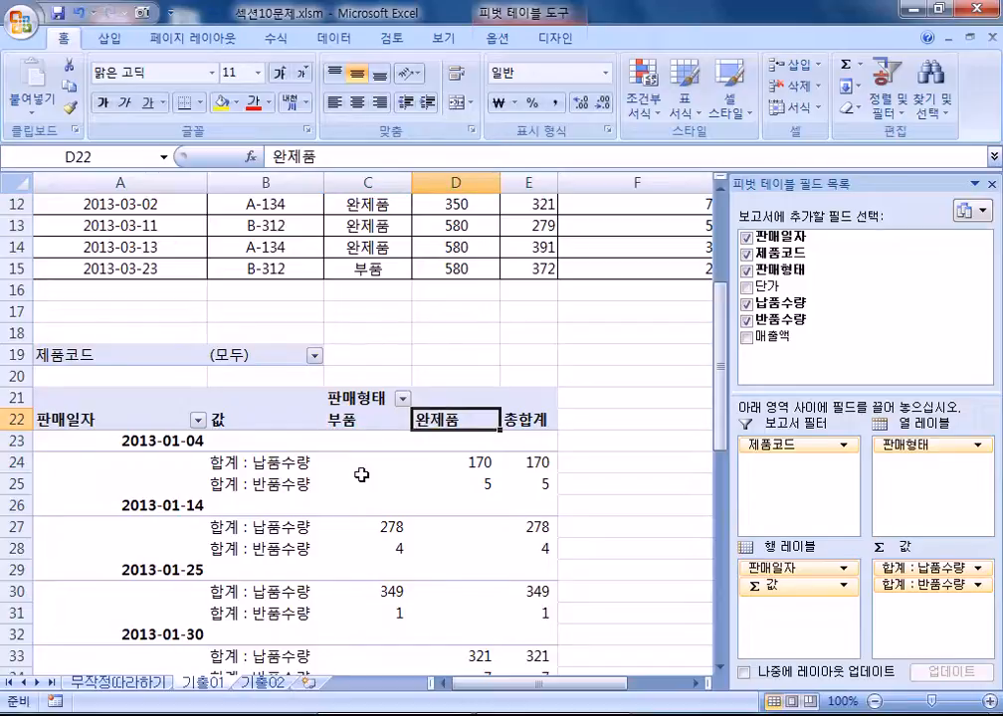
mouse_move(361, 475)
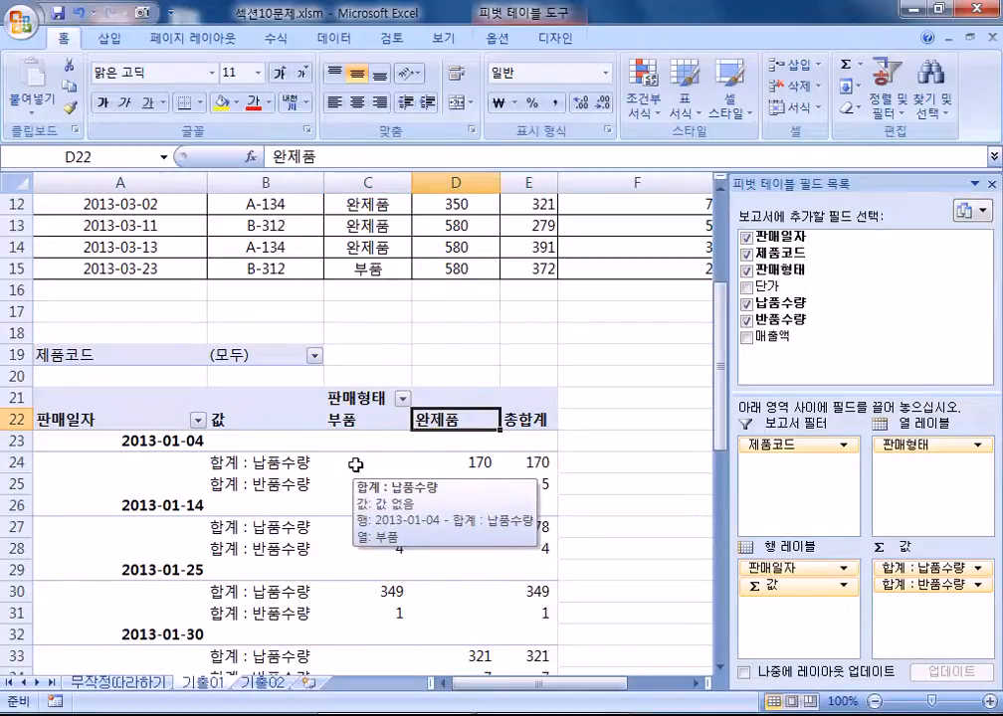
left_click(371, 424)
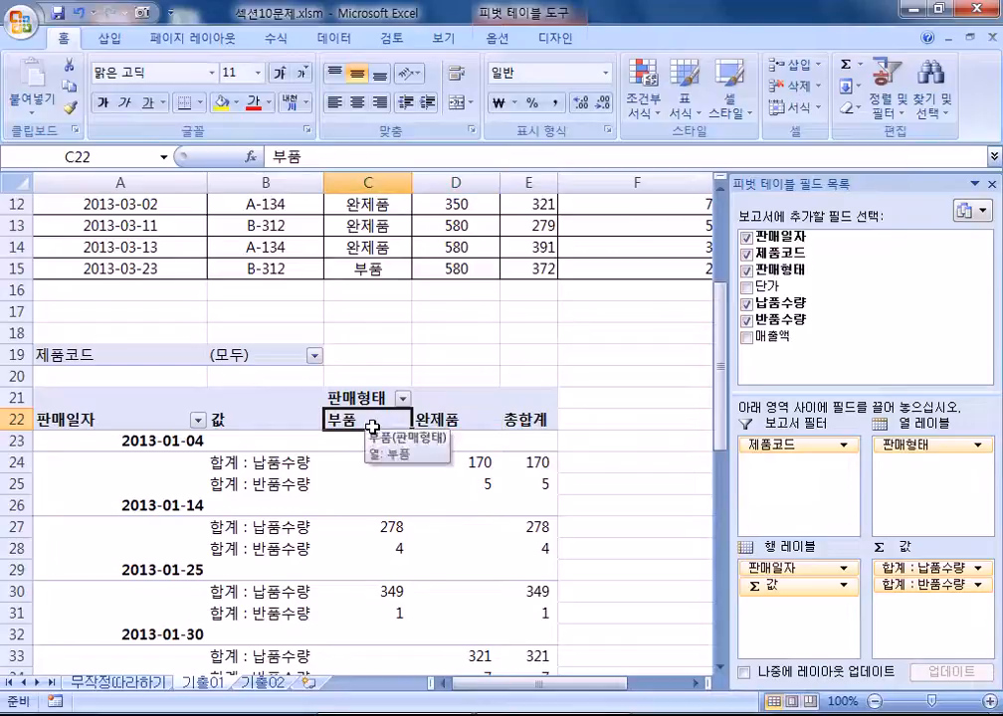
left_click(441, 408)
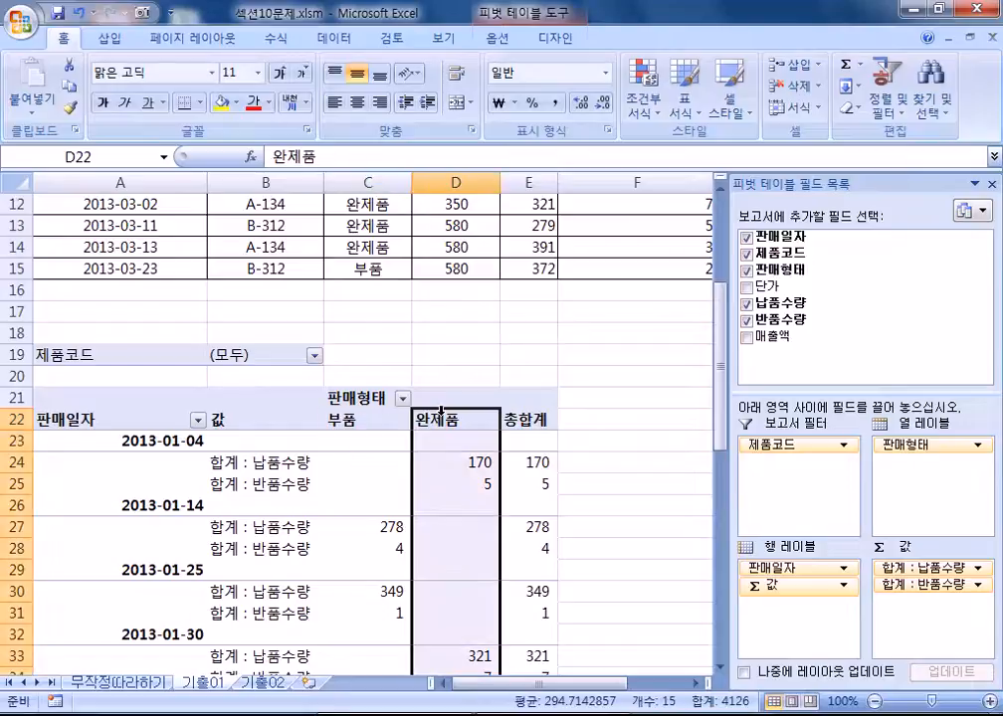
left_click(366, 423)
left_click(362, 499)
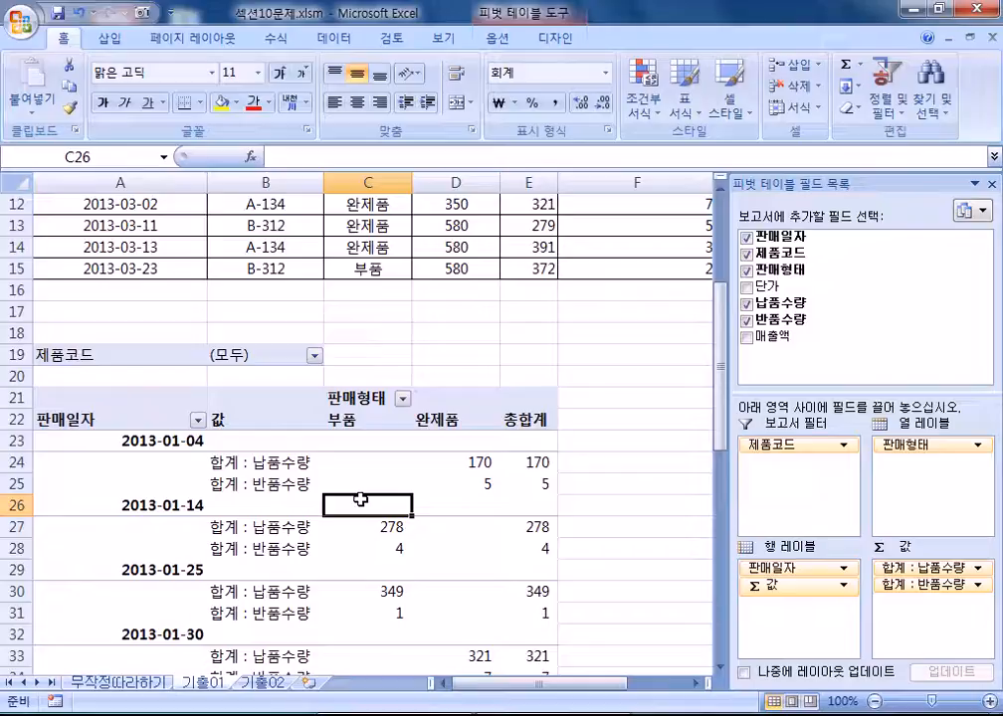
left_click(403, 400)
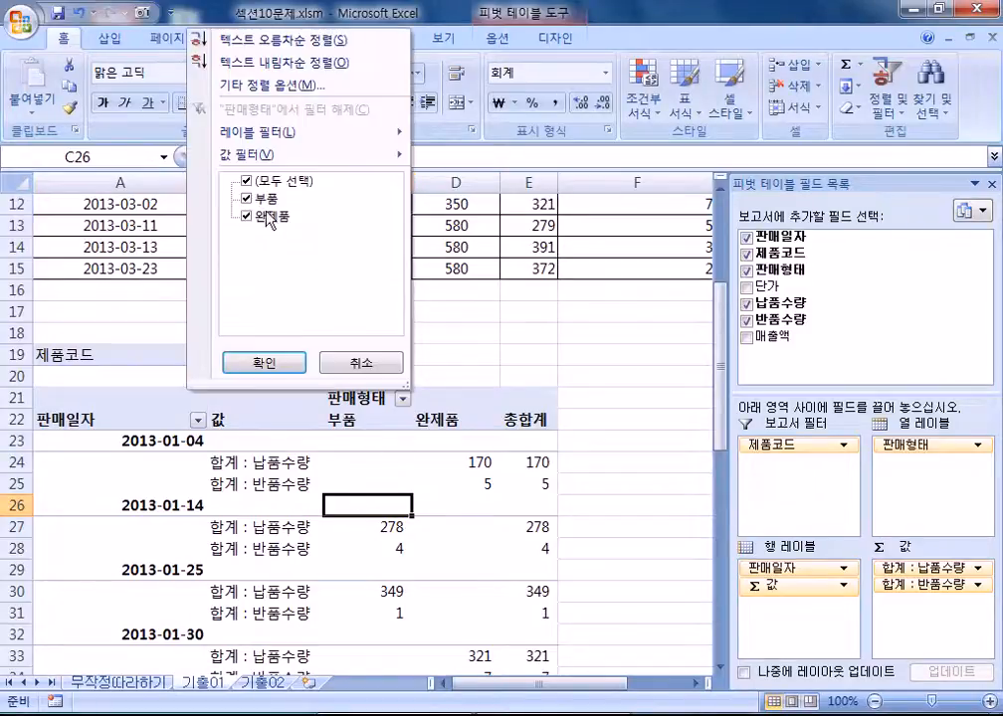
left_click(251, 200)
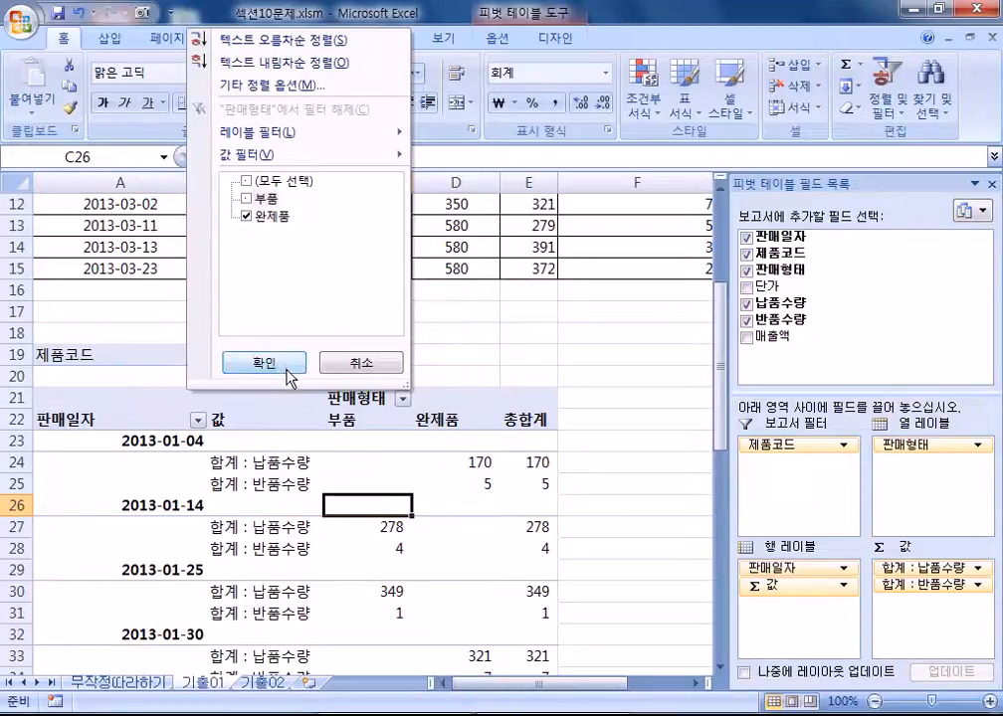
left_click(333, 362)
Filter the 판매형태 column field to exclude 부품 and show only 완제품
left_click(402, 400)
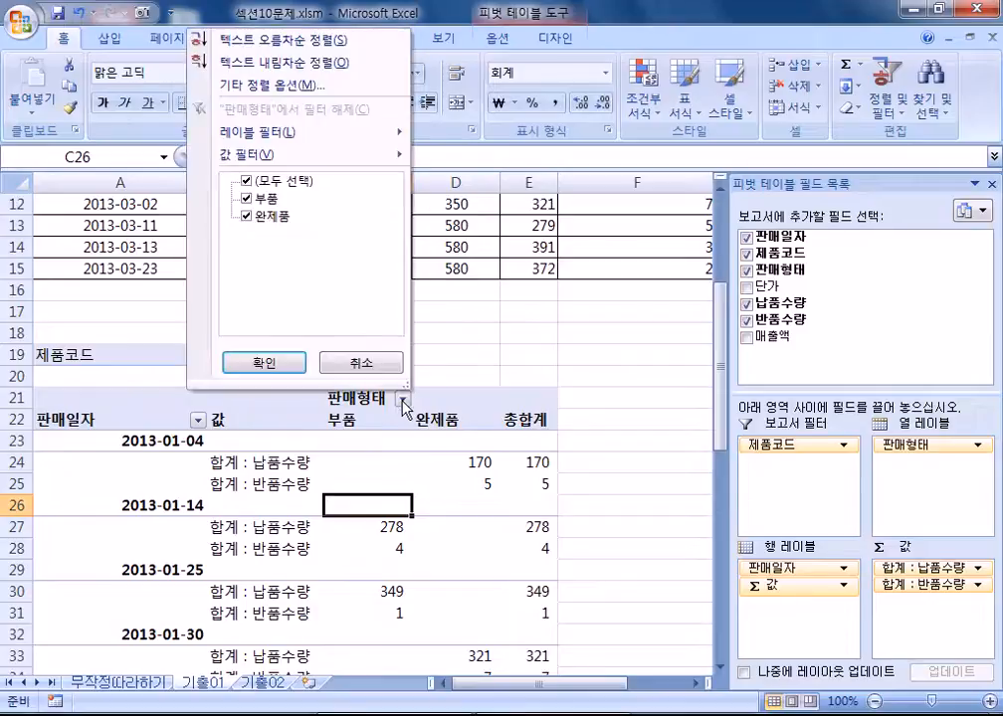
left_click(248, 198)
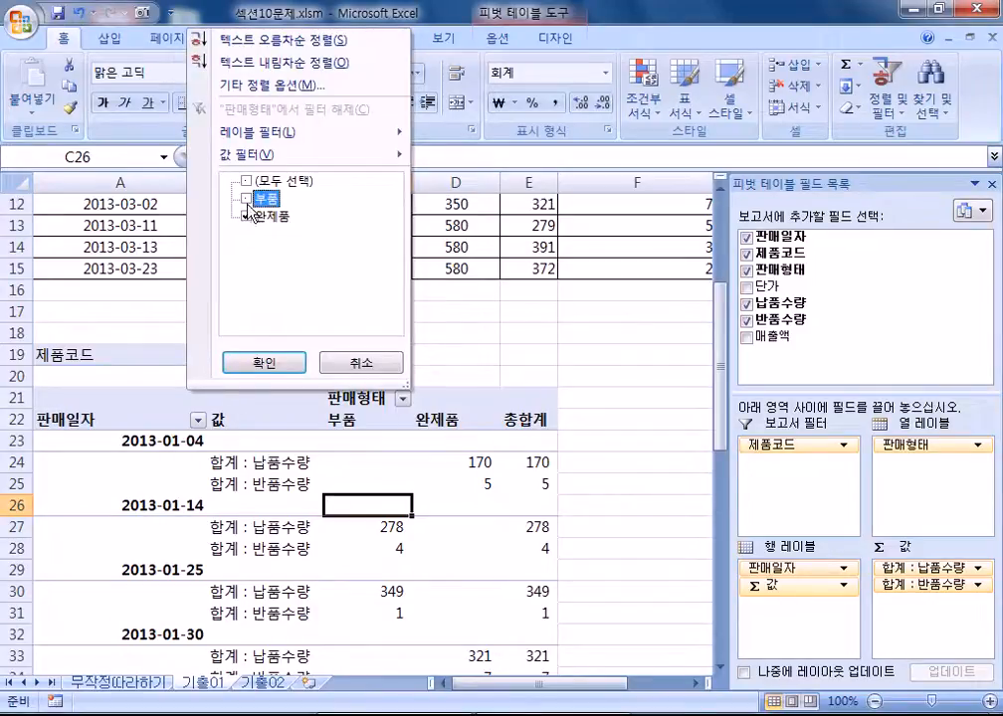
left_click(261, 361)
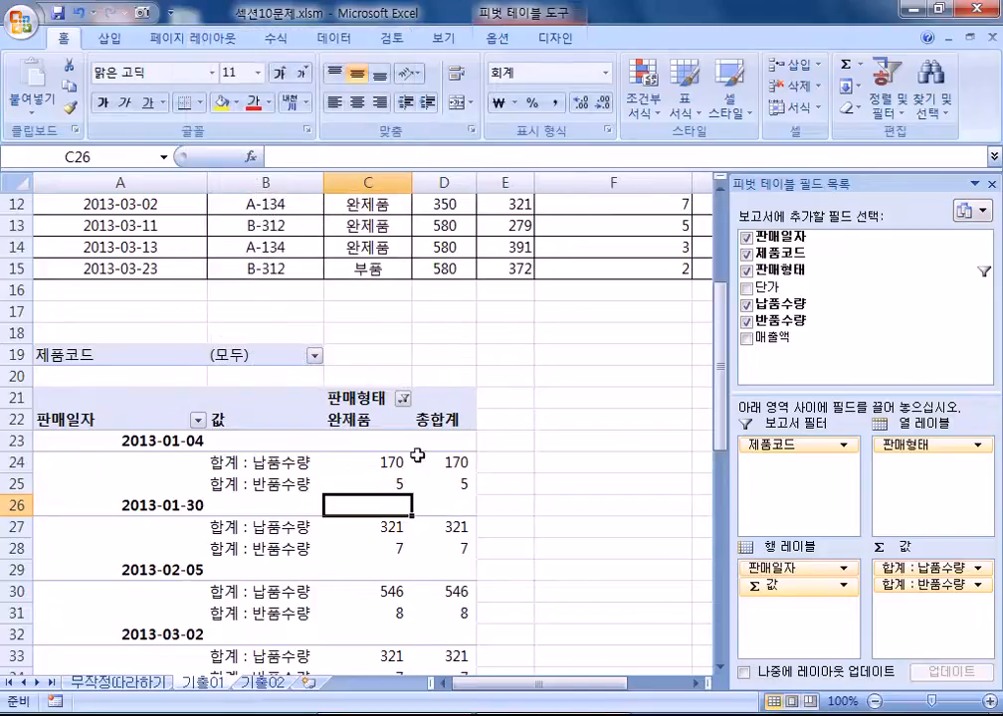
Examine the filtered pivot table's 판매일자 items and their 완제품 values down to the grand totals
scroll(392, 564, "down", 2)
scroll(396, 654, "down", 3)
scroll(395, 636, "up", 3)
scroll(394, 597, "down", 3)
scroll(394, 637, "up", 2)
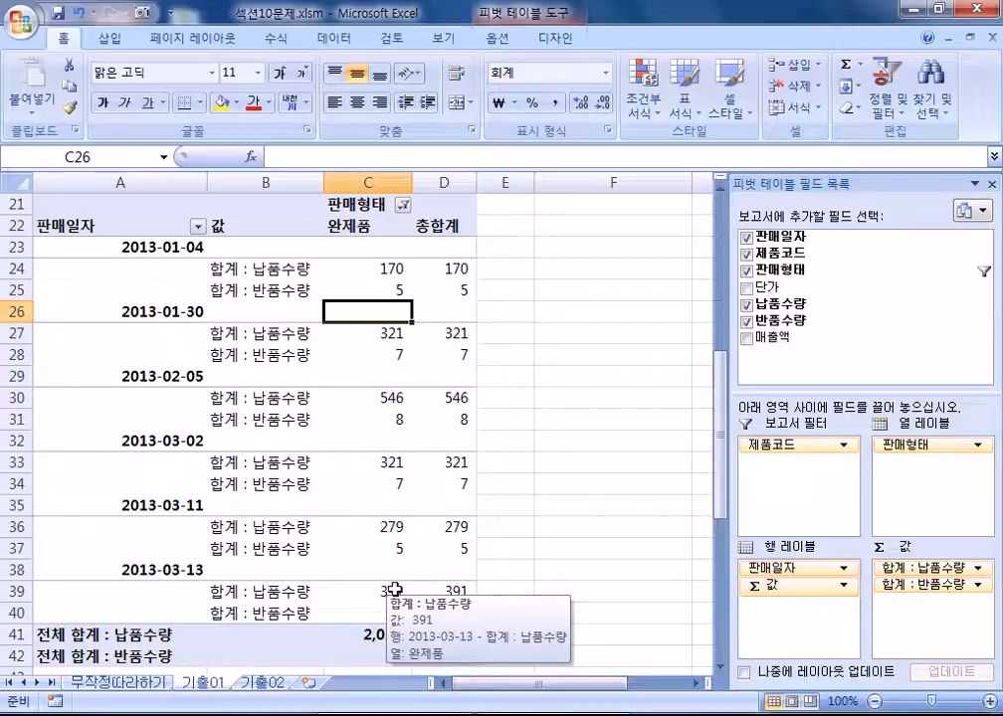
left_click(153, 247)
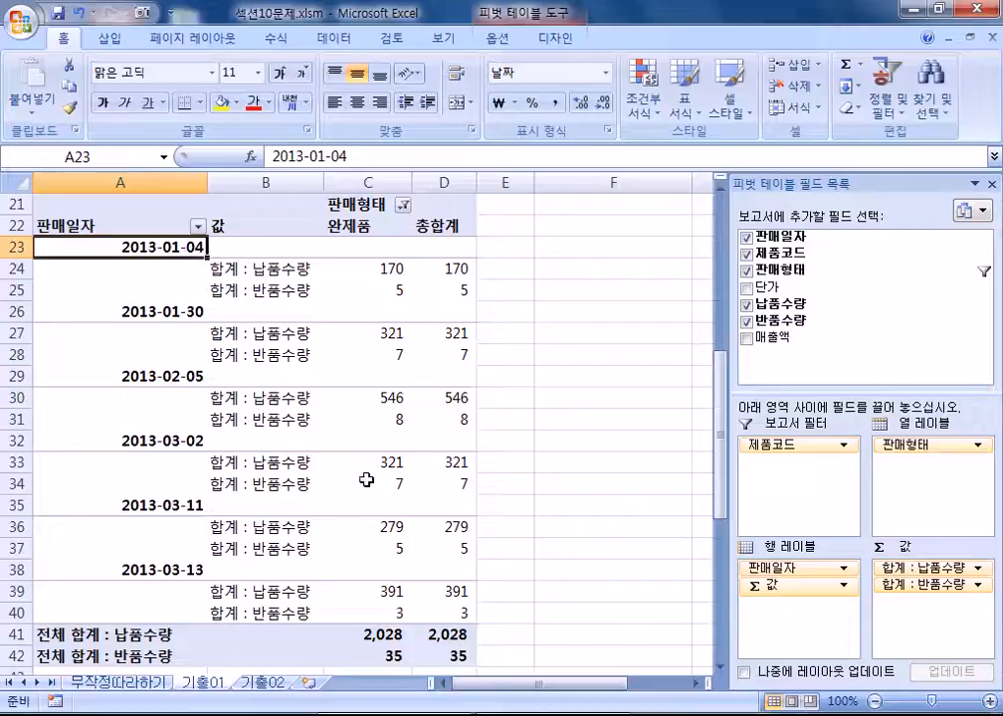
left_click(162, 310)
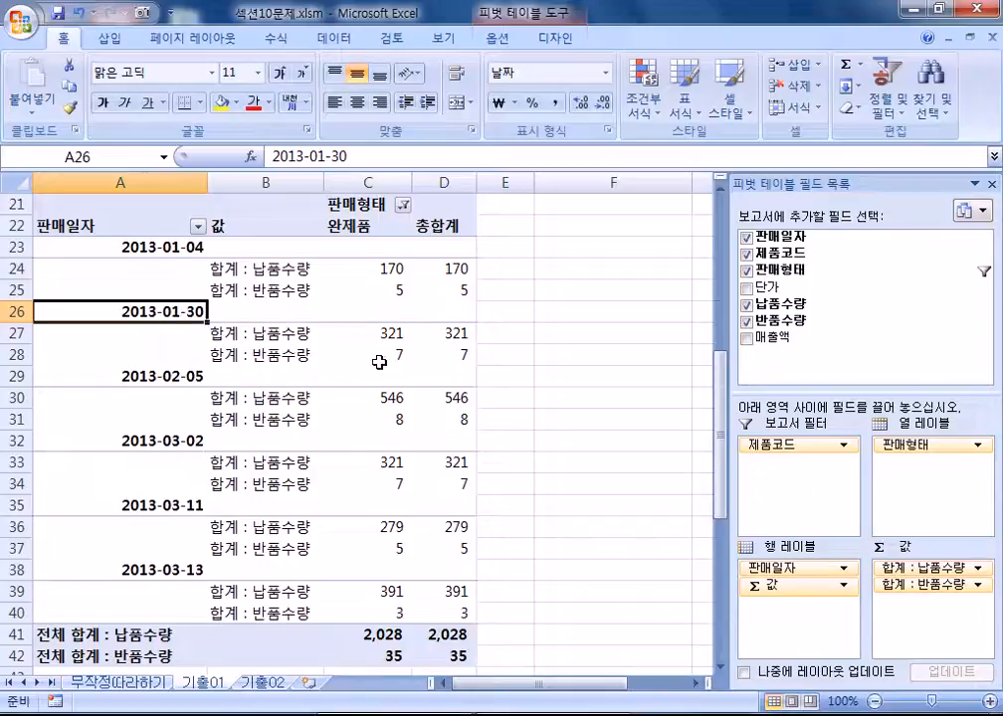
left_click(404, 214)
left_click(118, 226)
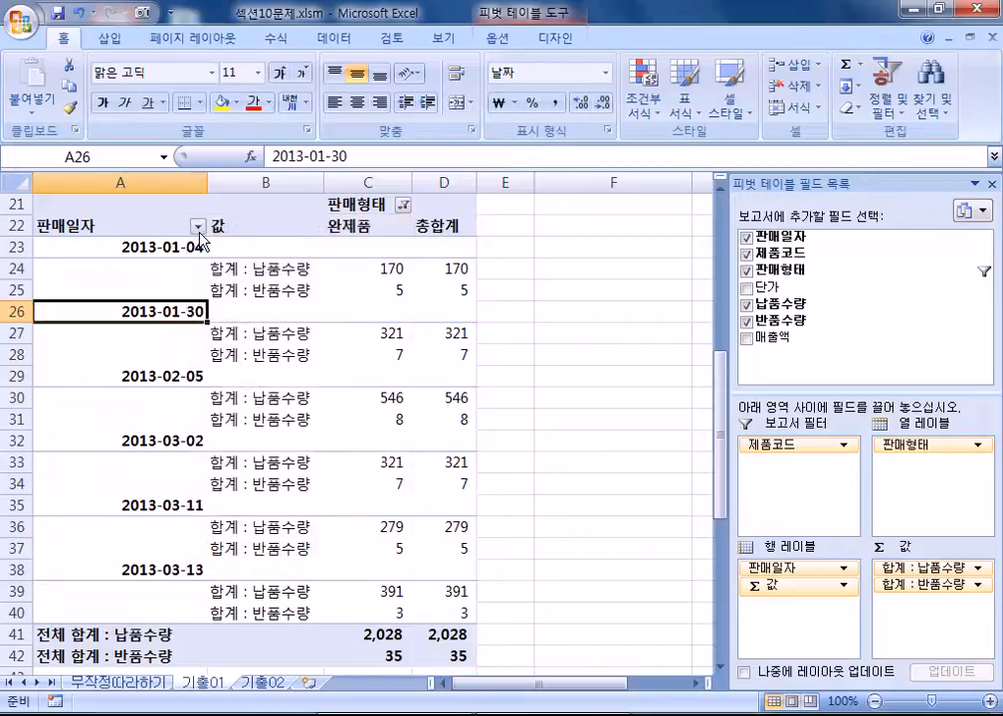
left_click(198, 226)
left_click(156, 214)
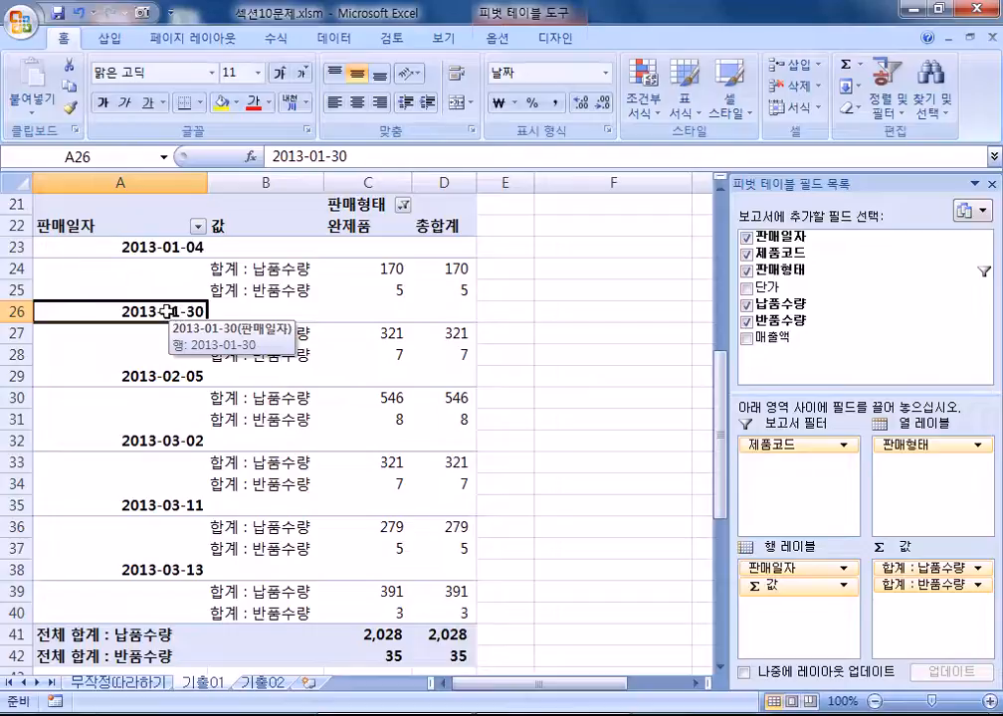
Look at the grouping commands offered for the 판매일자 items of the pivot table
right_click(167, 312)
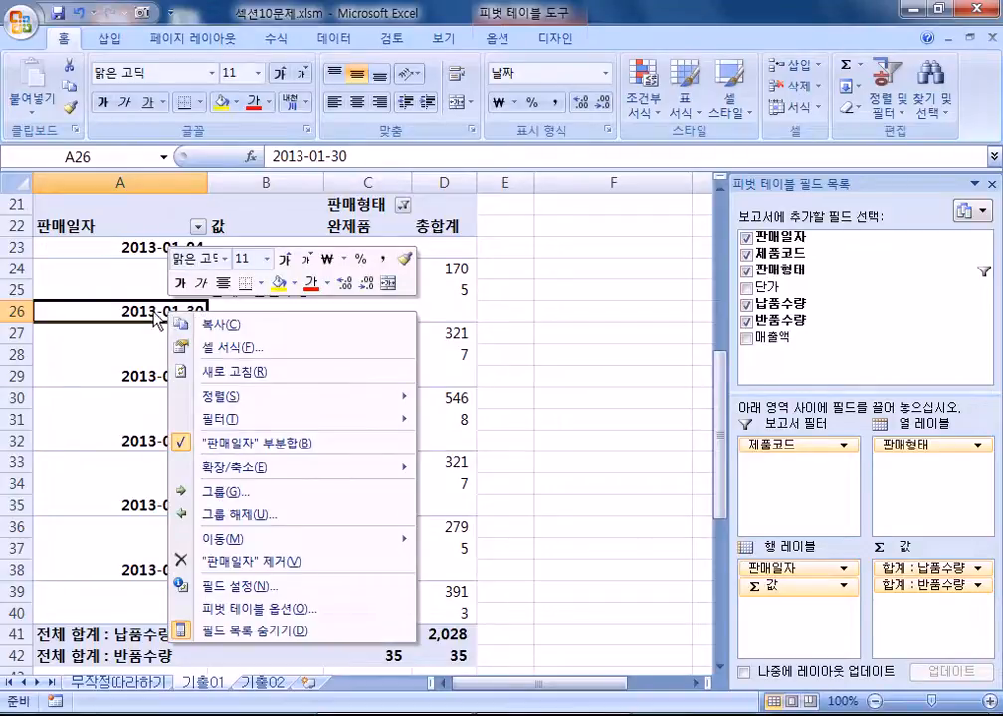
key("Escape")
left_click(500, 39)
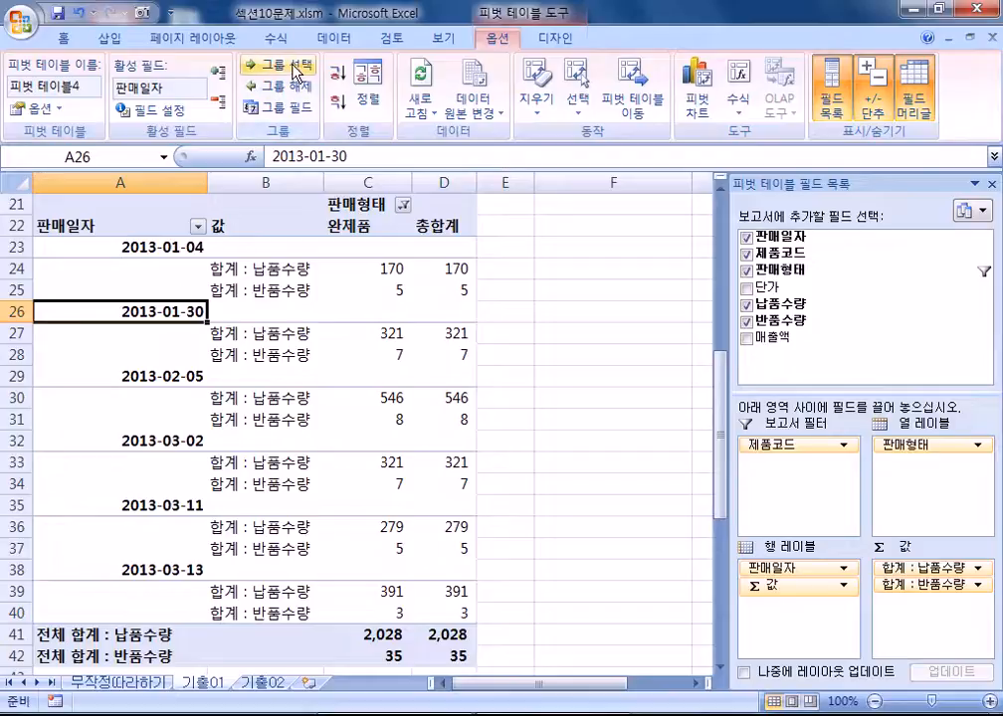
right_click(135, 312)
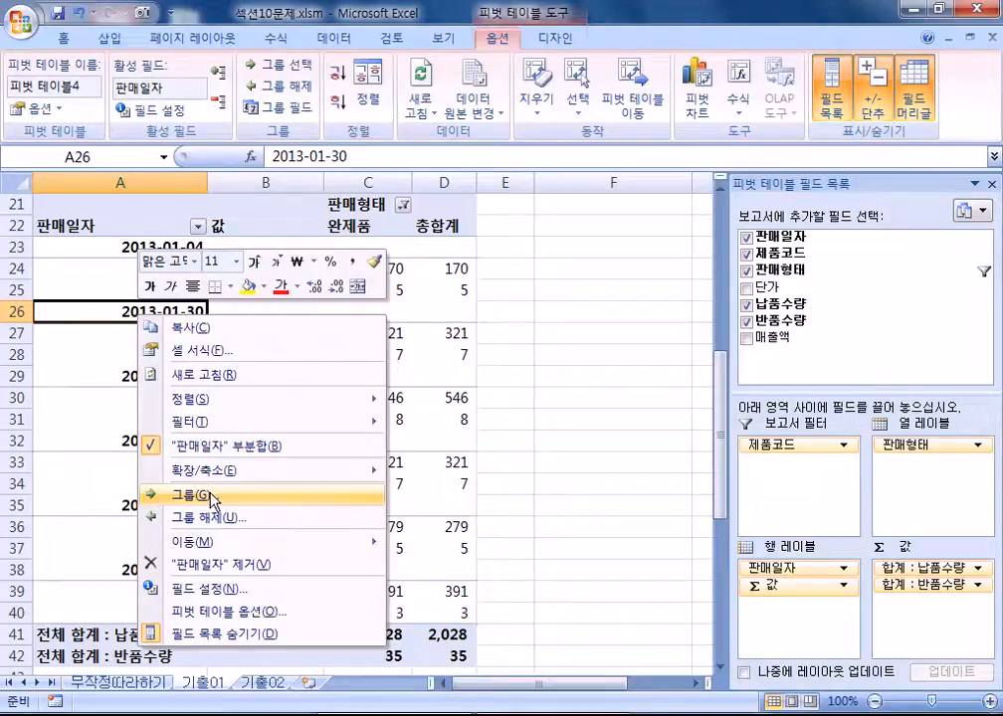
left_click(112, 338)
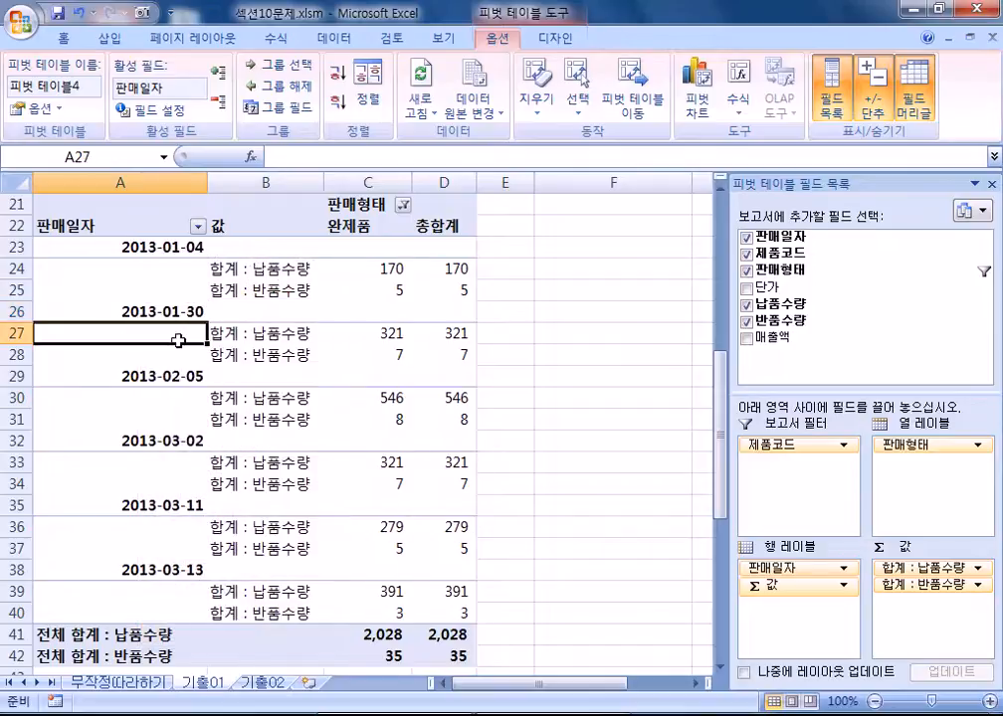
right_click(178, 341)
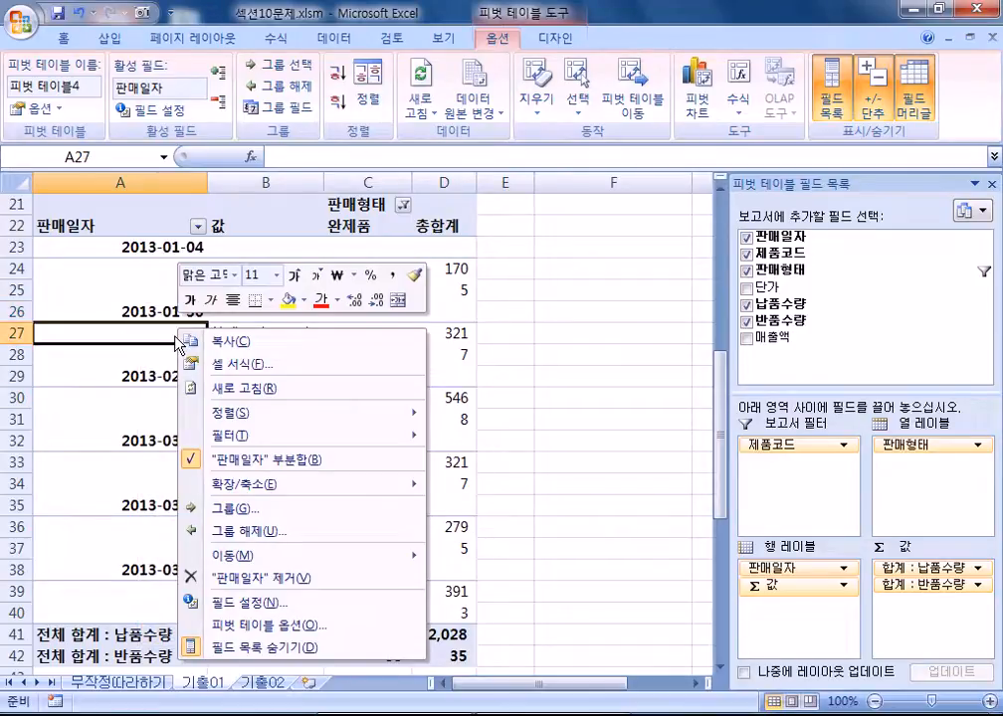
key("Escape")
left_click(168, 313)
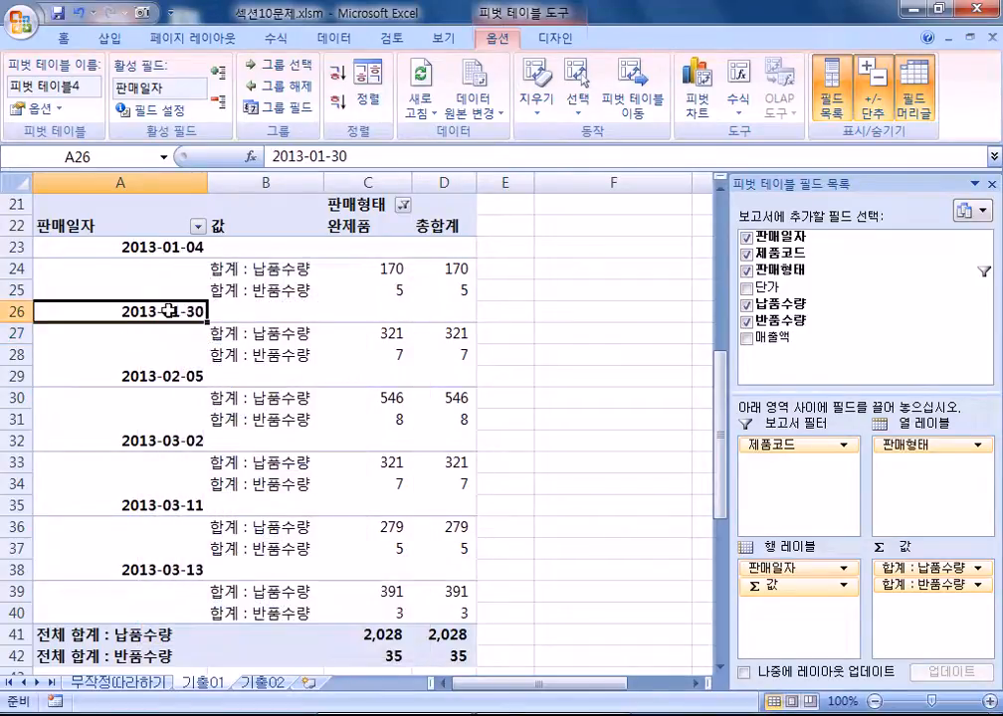
Group the pivot table's 판매일자 row field by month (월), keeping the automatic start and end dates
left_click(162, 243)
left_click(159, 370)
left_click(160, 375)
left_click(157, 378)
right_click(157, 378)
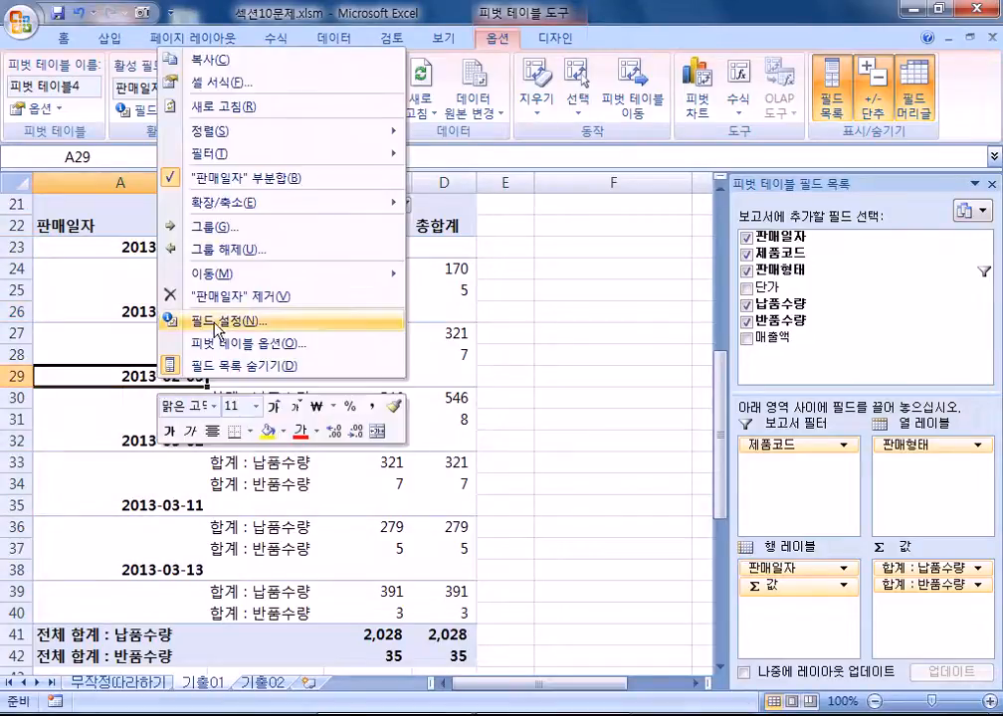
left_click(213, 227)
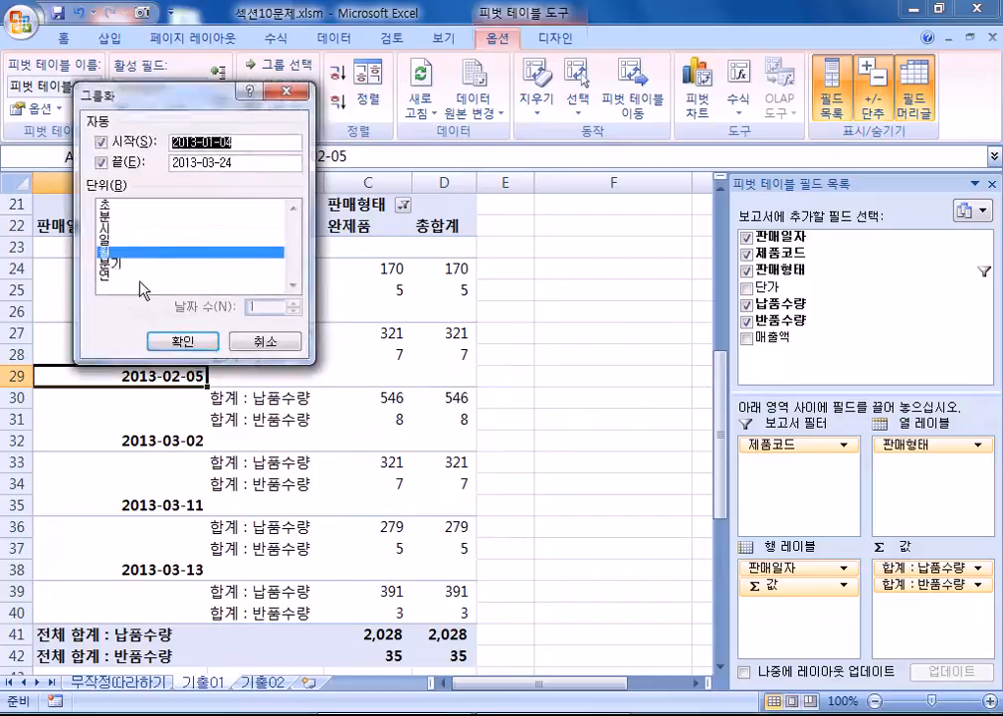
left_click(119, 253)
left_click(115, 253)
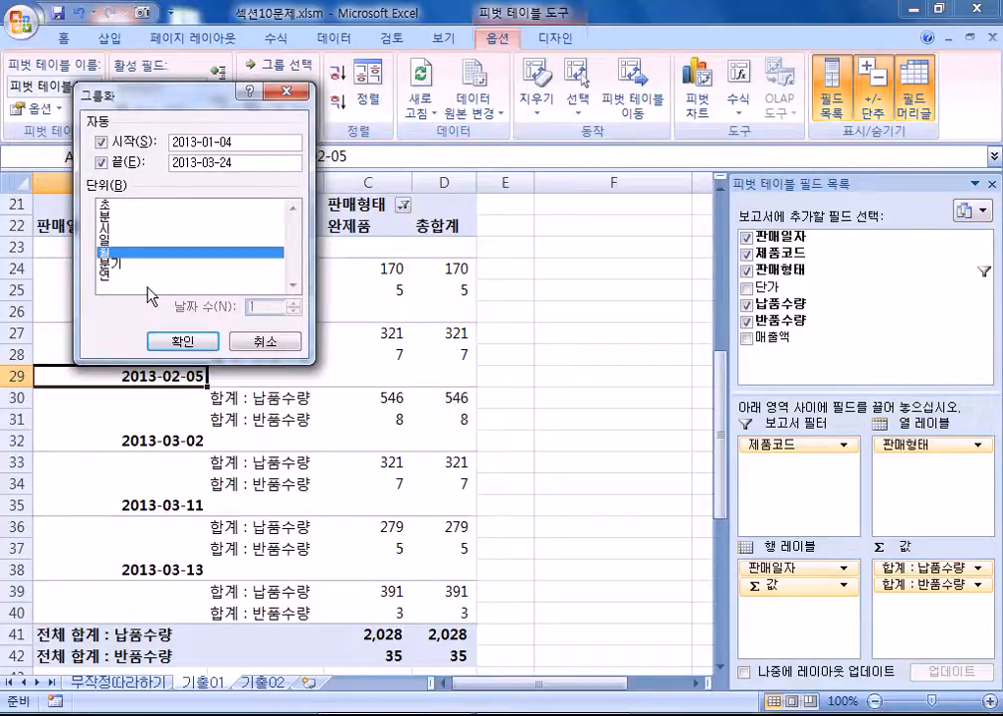
left_click(182, 341)
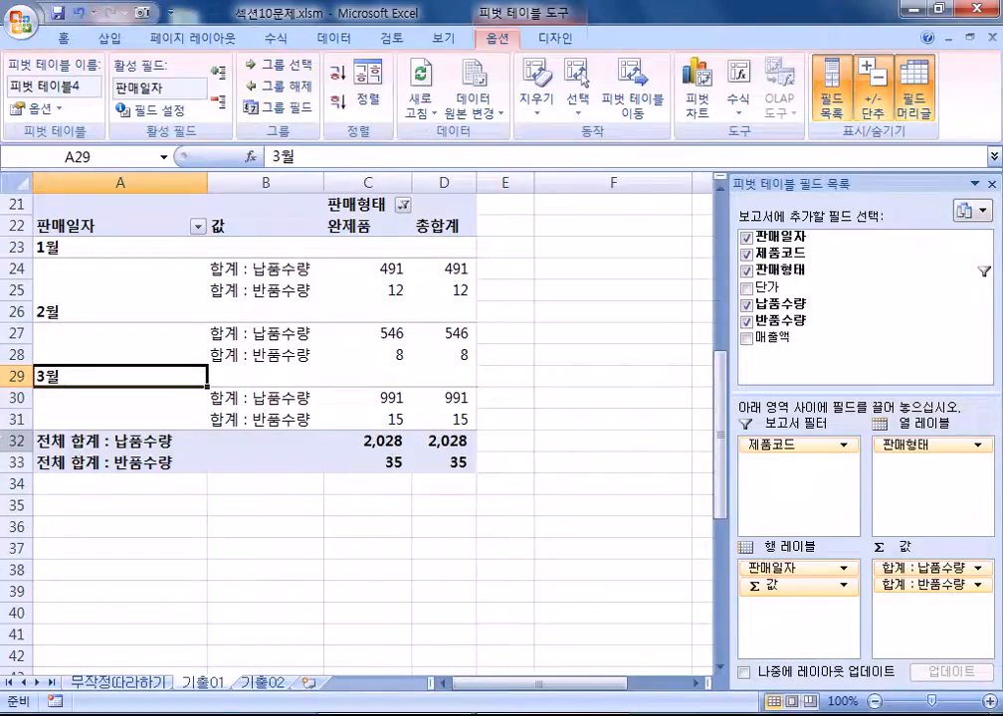
Review the 판매현황 source table above the pivot table and select its 판매일자 header in A3
scroll(17, 460, "up", 6)
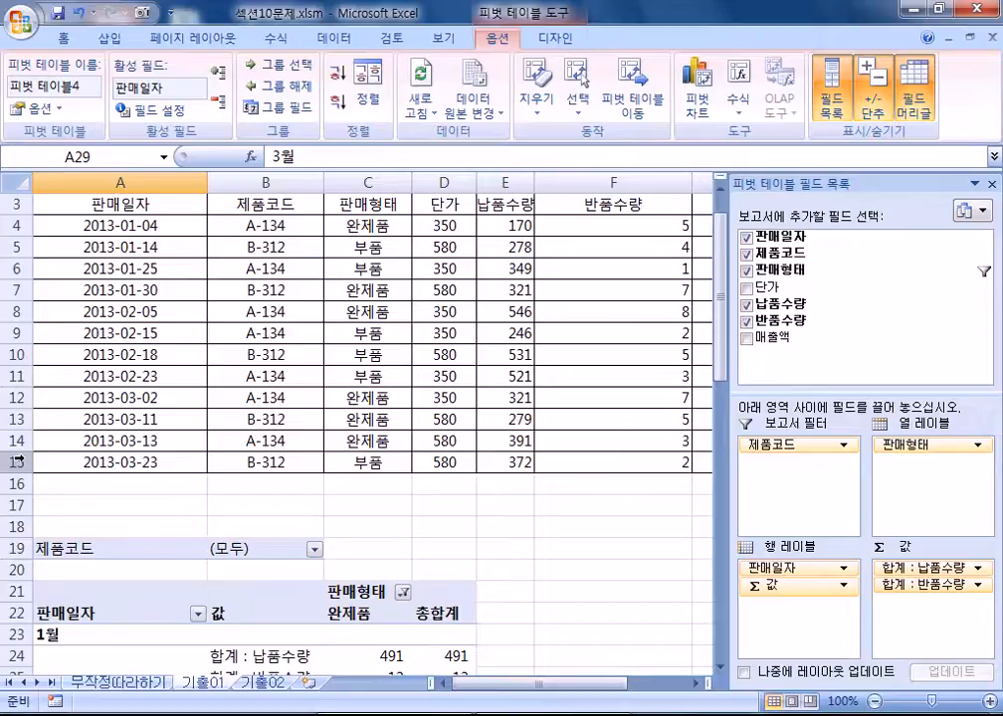
scroll(17, 457, "up", 1)
scroll(17, 447, "down", 1)
scroll(16, 443, "up", 1)
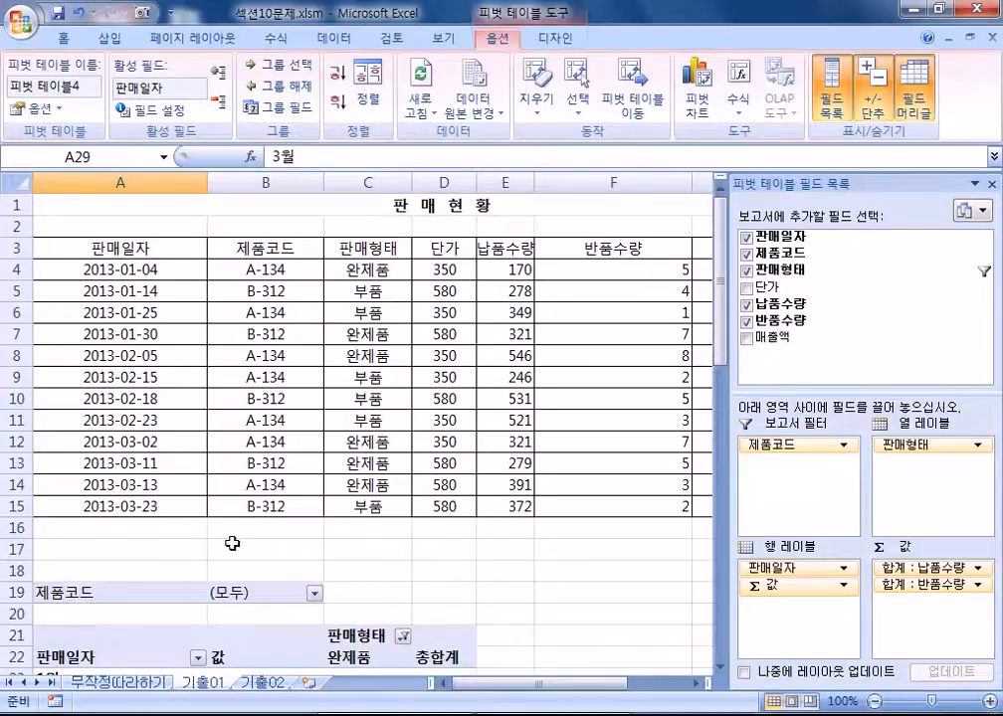
left_click(130, 246)
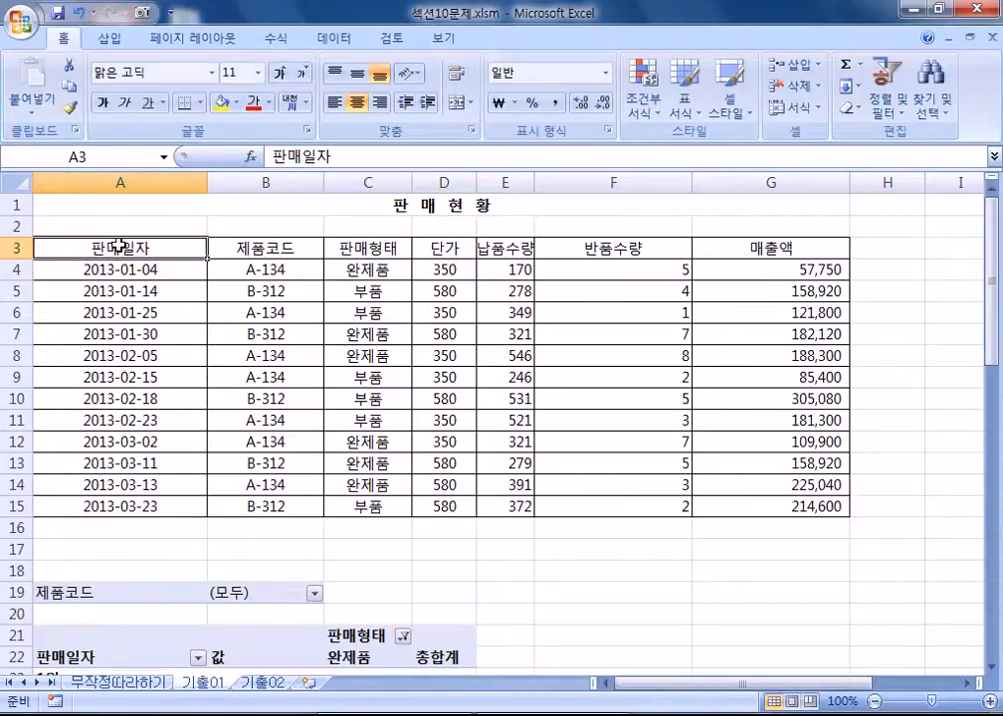
Create a blank pivot table from the range 기출01!$A$3:$G$15 on a new worksheet (새 워크시트)
left_click(108, 39)
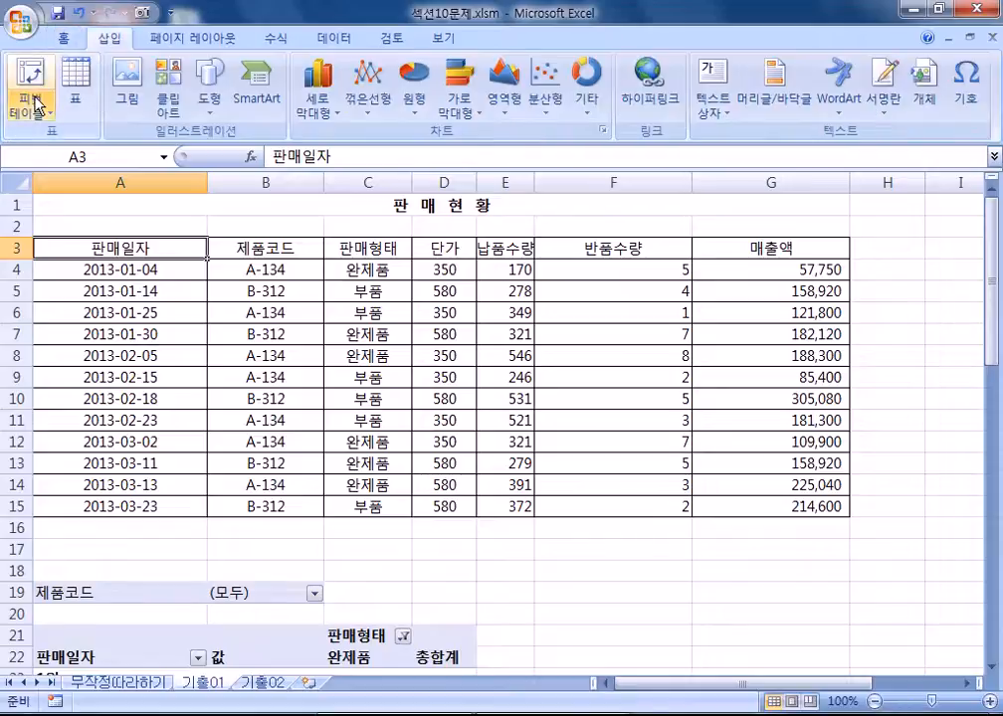
left_click(43, 119)
left_click(95, 132)
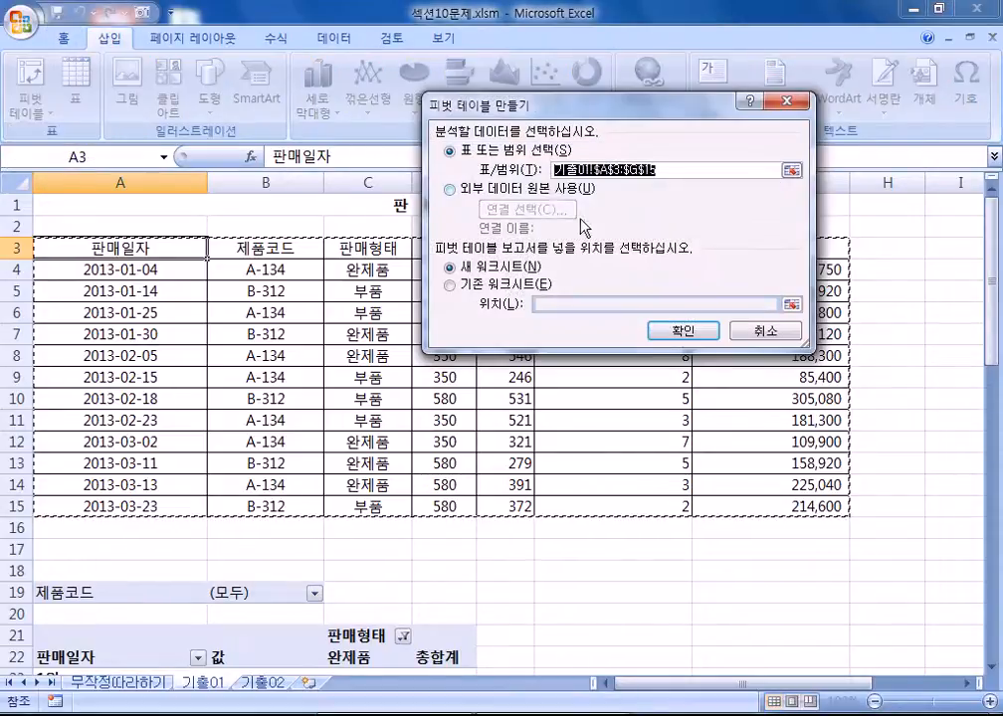
left_click(486, 286)
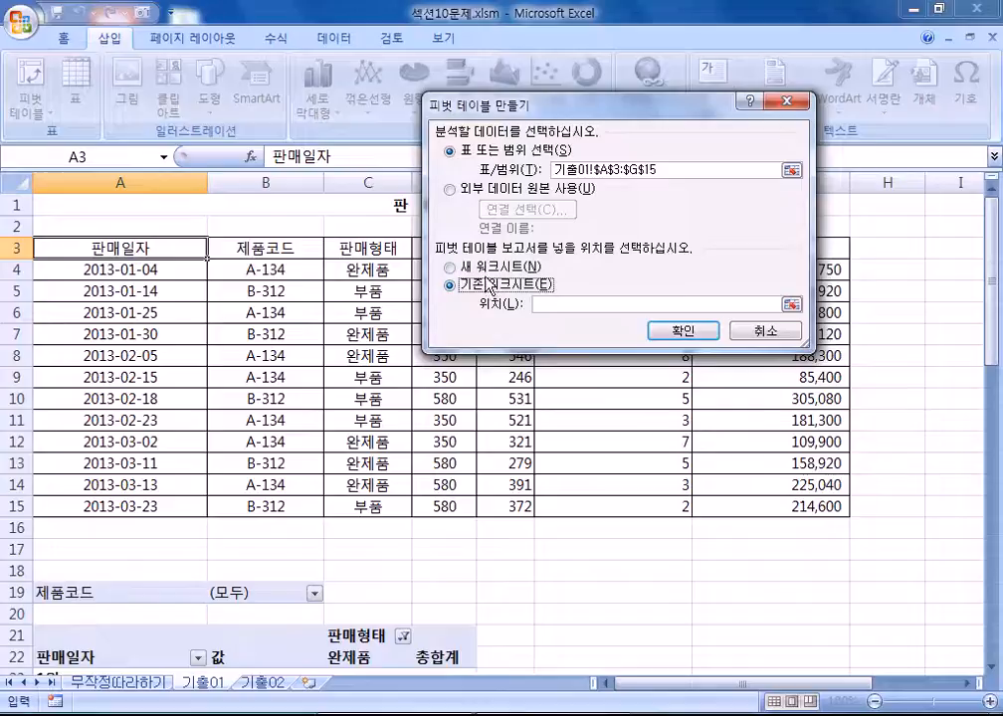
left_click(485, 269)
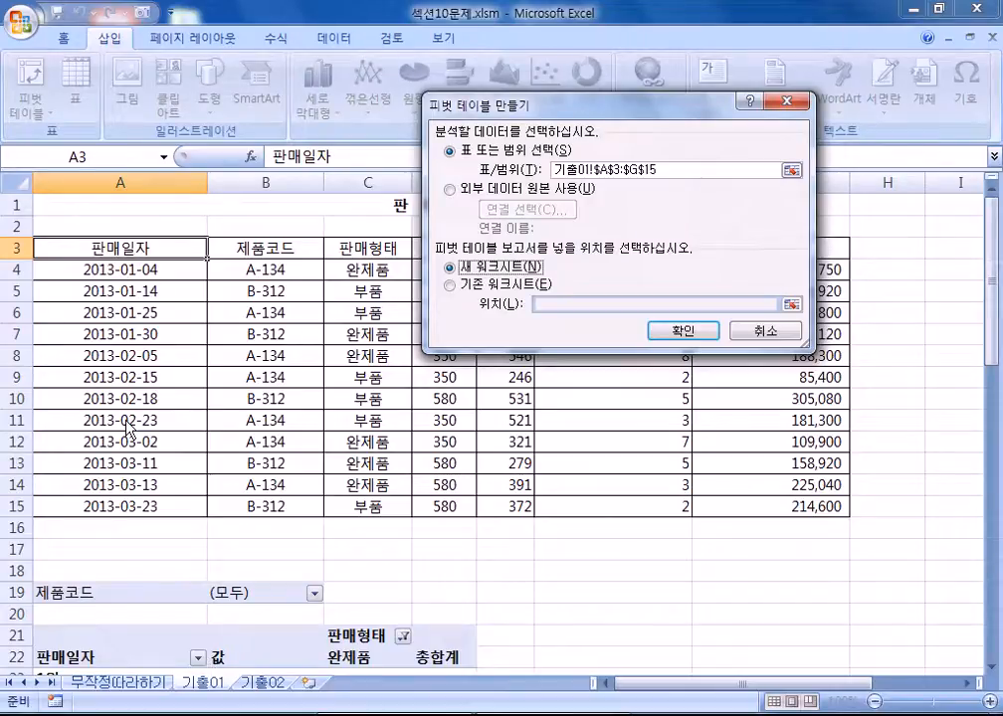
left_click(481, 286)
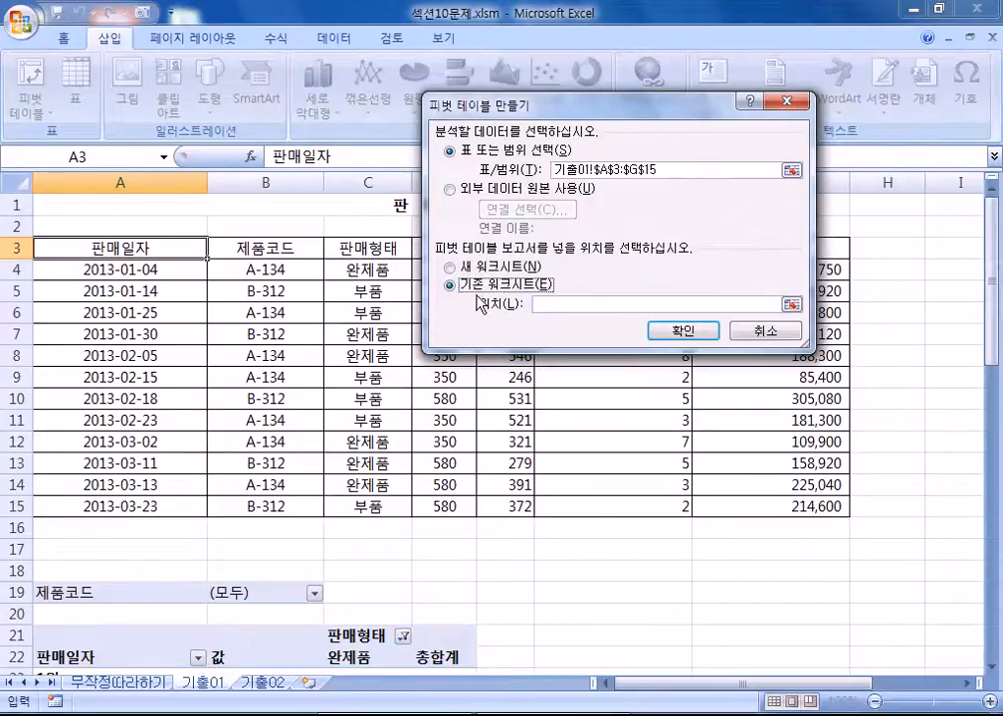
left_click(457, 267)
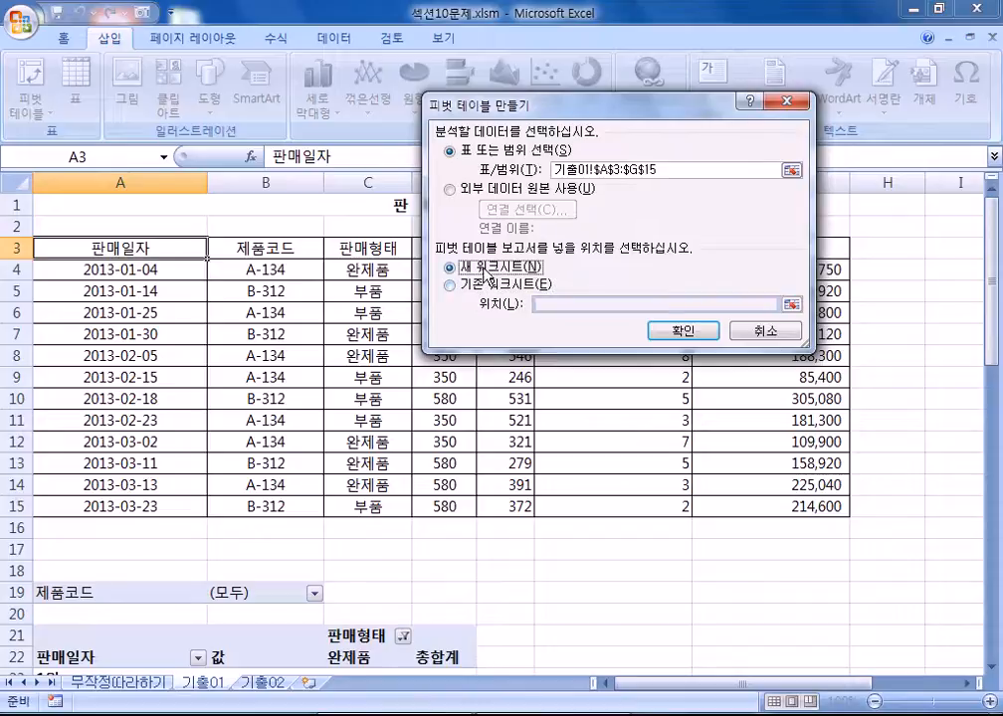
left_click(696, 334)
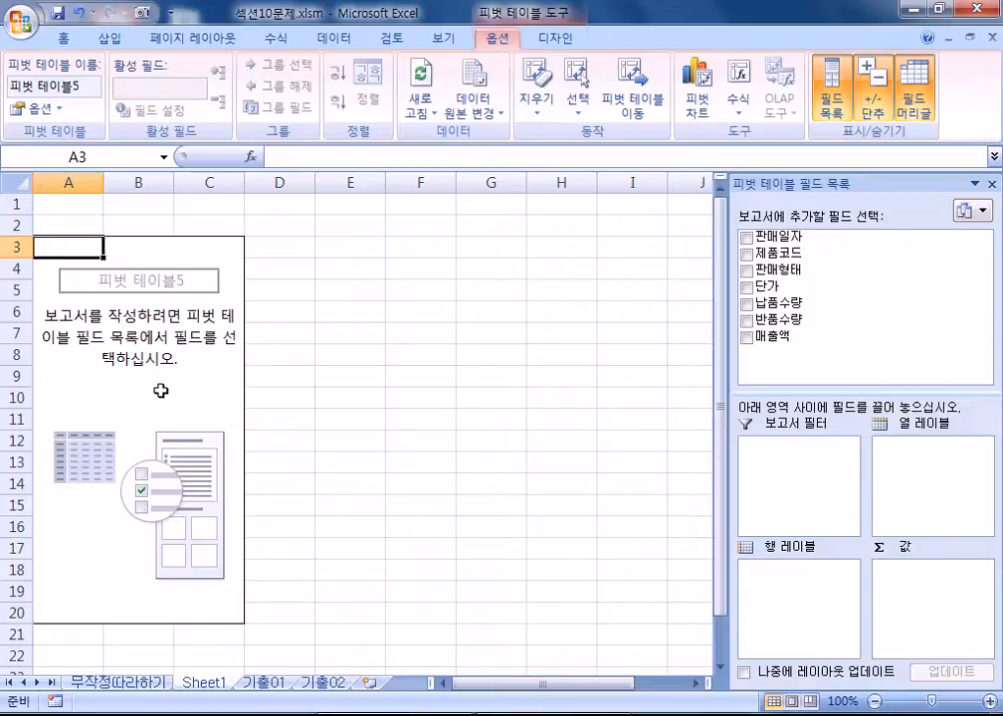
Compare the new sheet with 기출01 and permanently delete Sheet1 with its blank pivot table
left_click(265, 685)
left_click(211, 684)
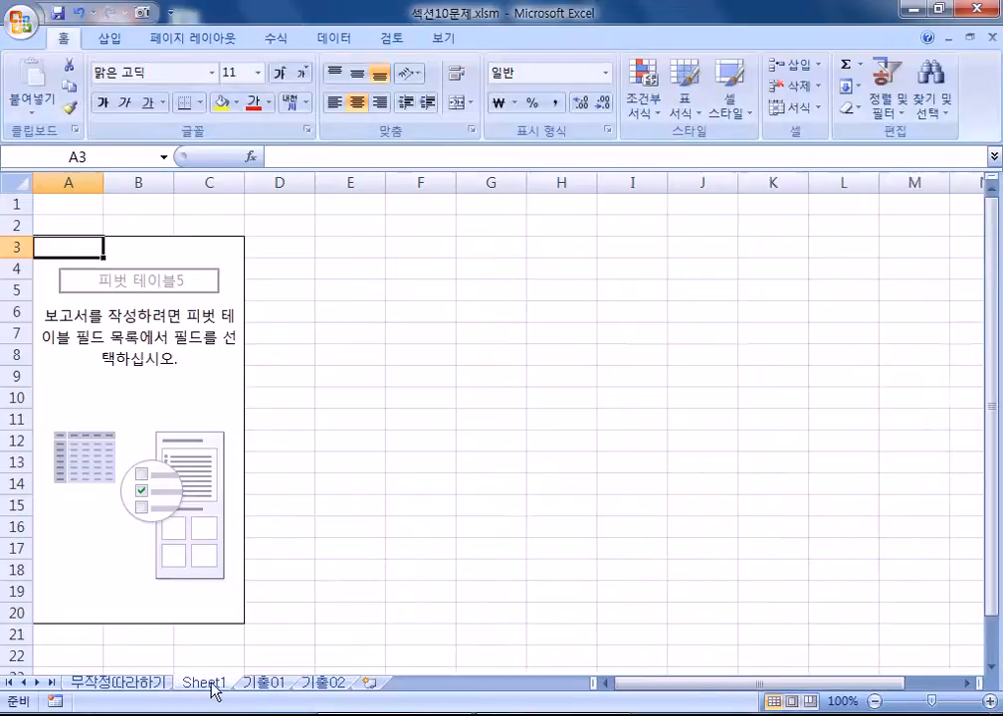
right_click(211, 685)
left_click(260, 486)
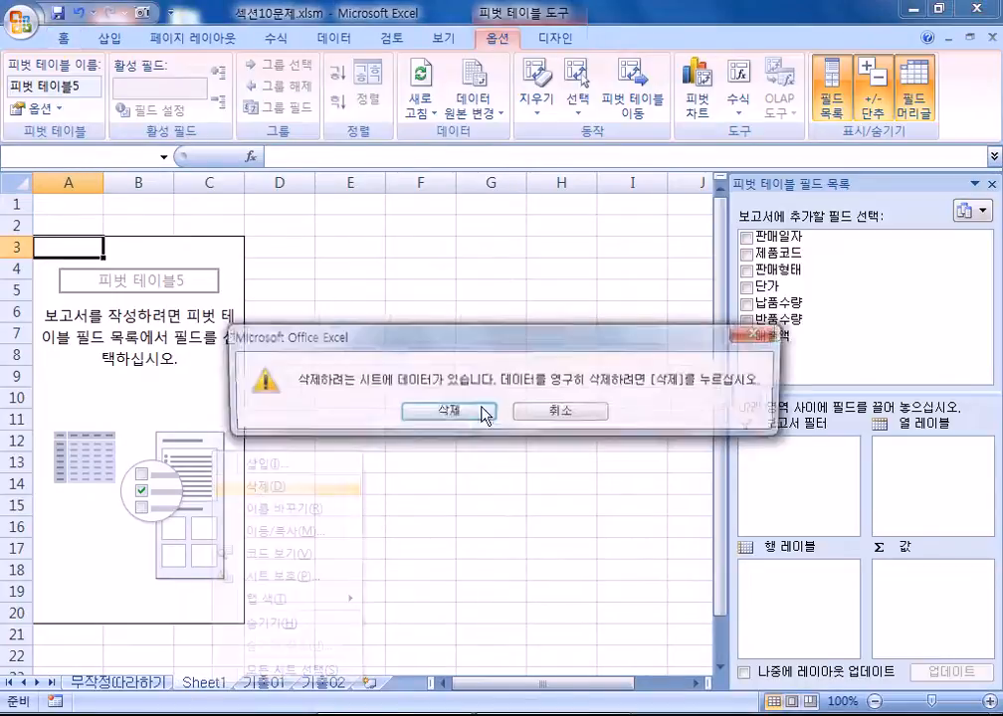
left_click(456, 412)
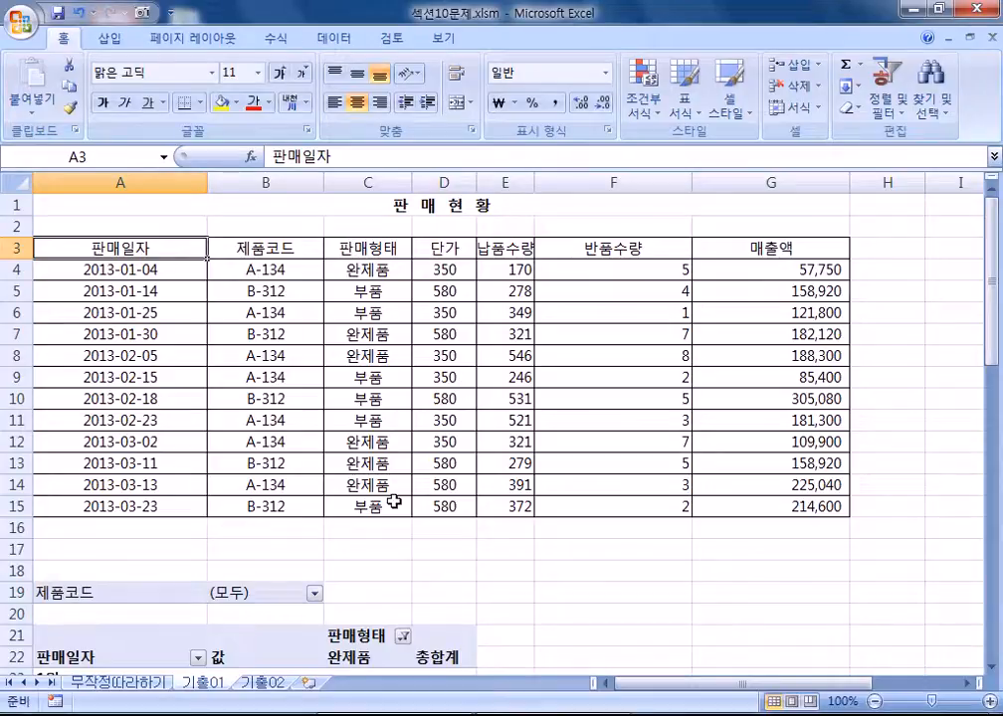
Review the pivot table on the 무작정따라하기 sheet, including its row and column labels, values and applied style
left_click(124, 684)
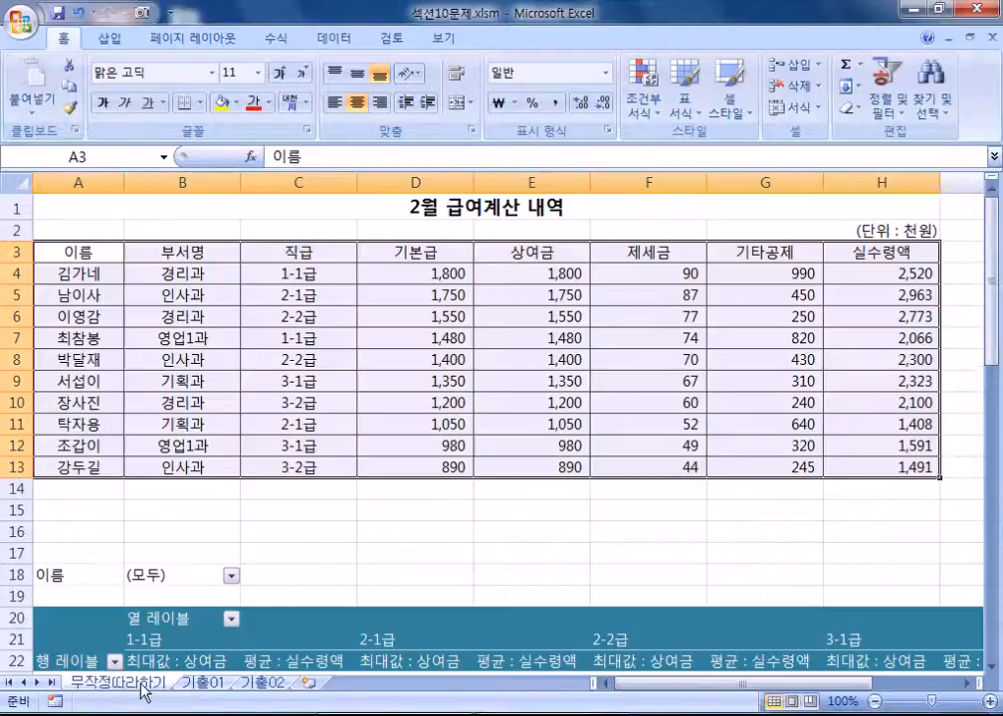
left_click(465, 350)
scroll(413, 351, "down", 5)
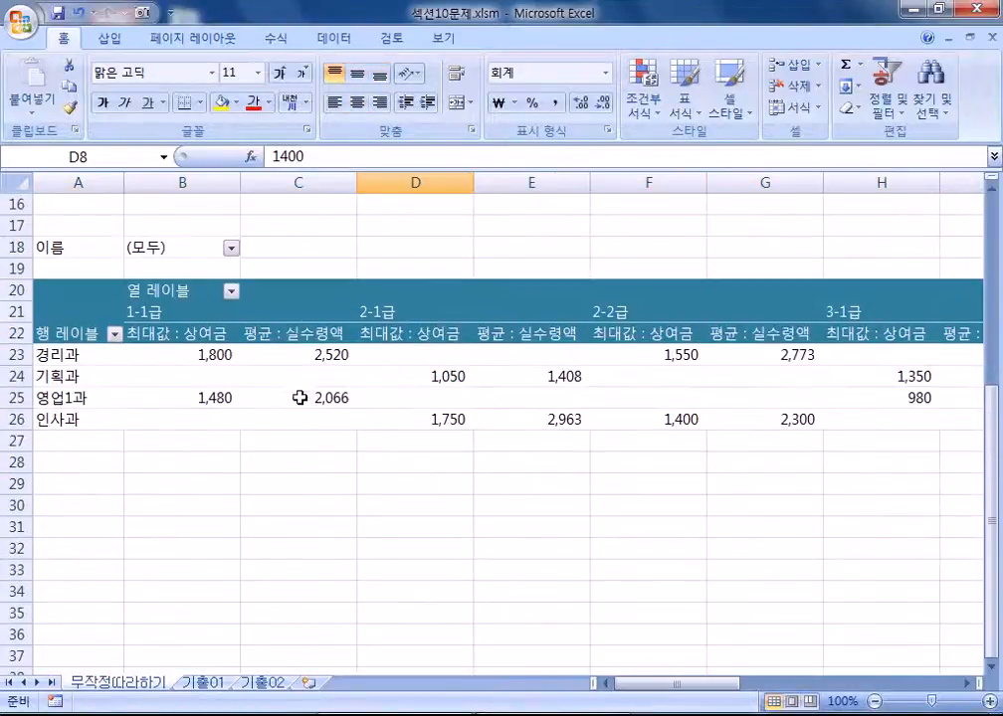
left_click(267, 396)
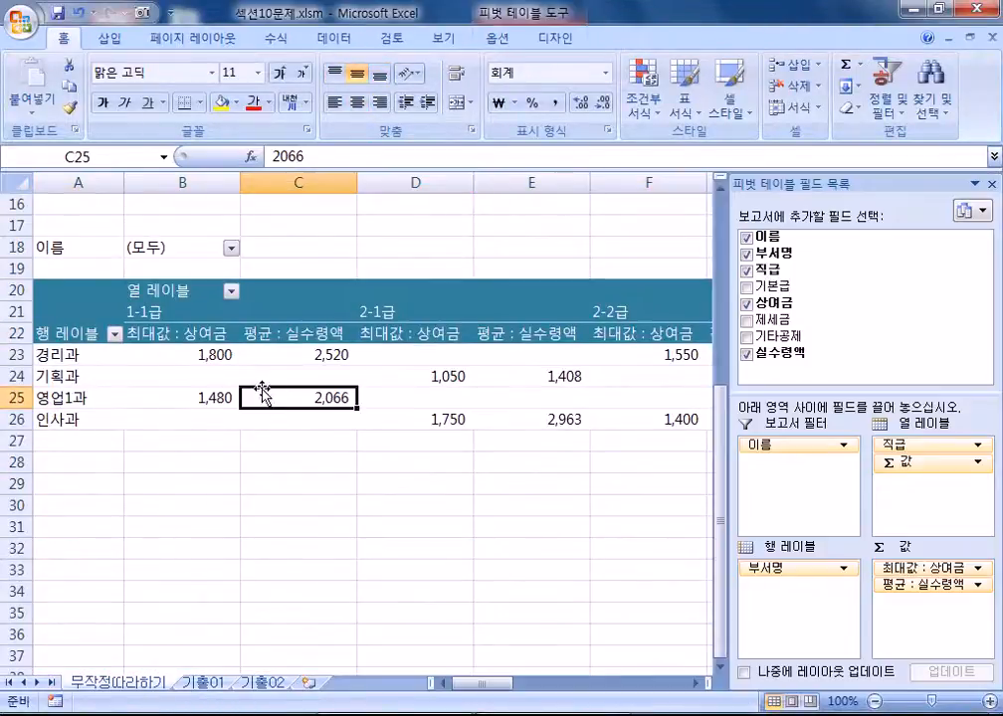
left_click(87, 421)
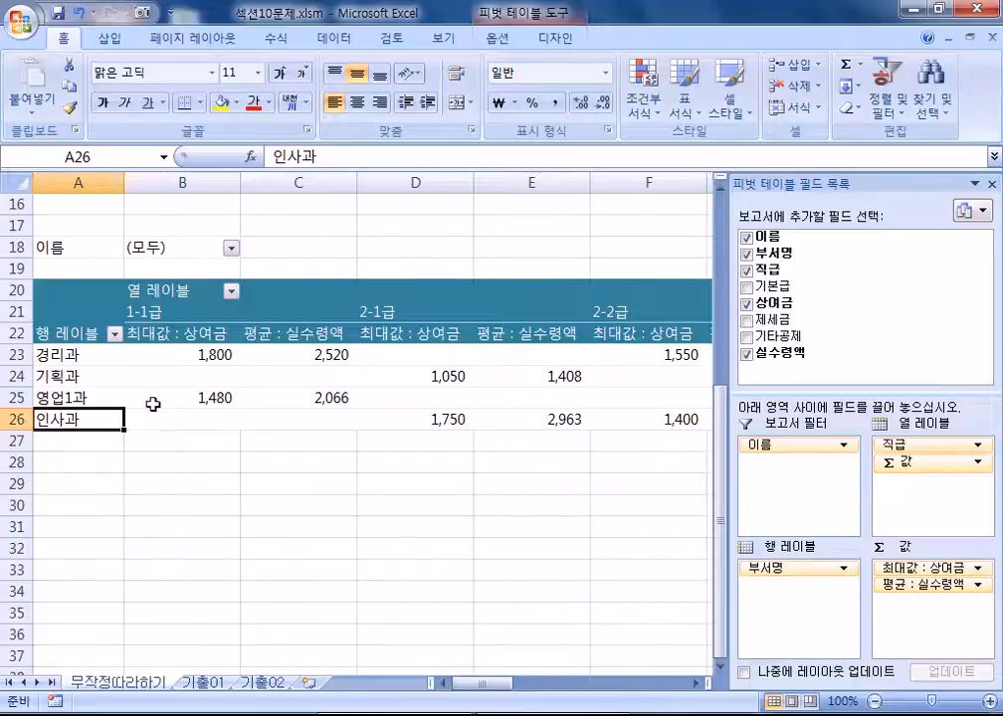
left_click(281, 313)
left_click(555, 37)
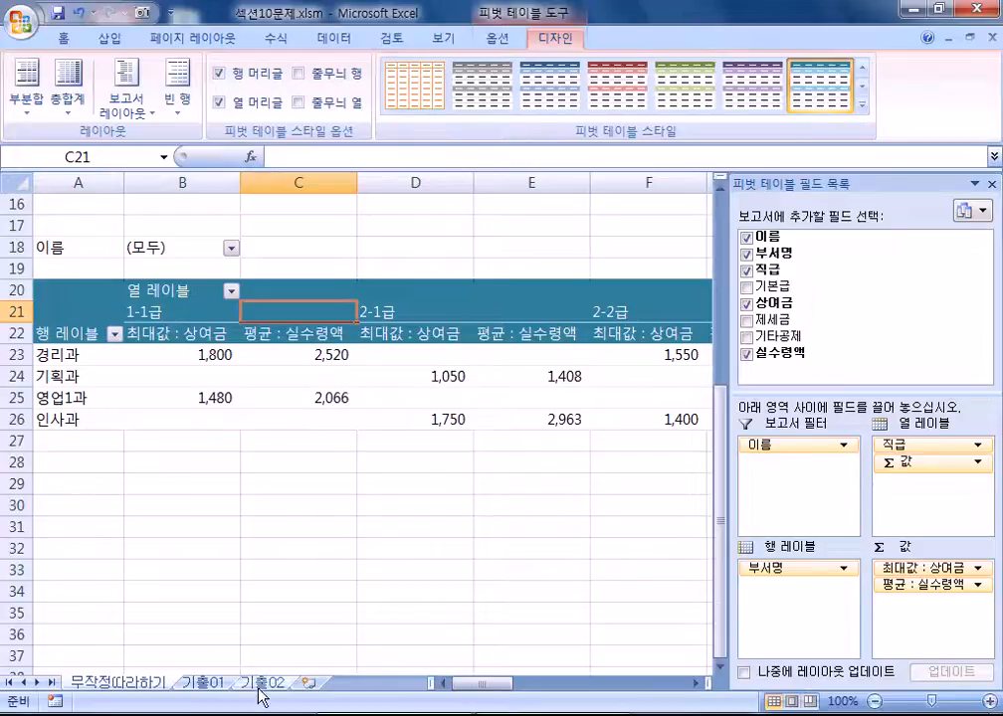
Review the month-grouped pivot table on the 기출01 sheet and the report layouts available for it
left_click(209, 685)
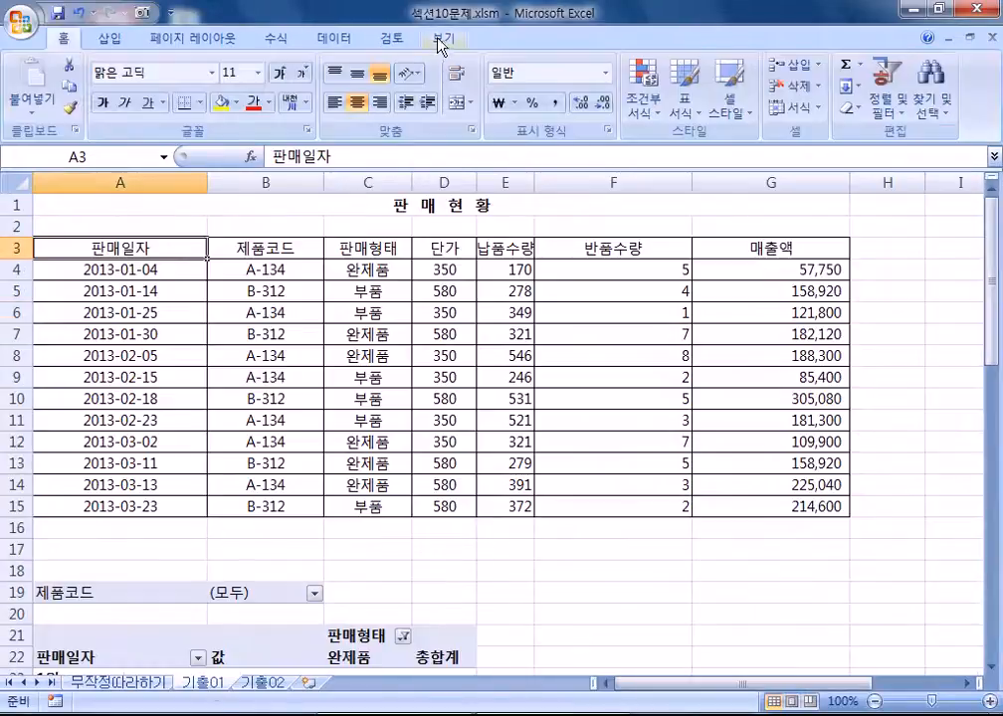
left_click(156, 642)
scroll(156, 641, "down", 4)
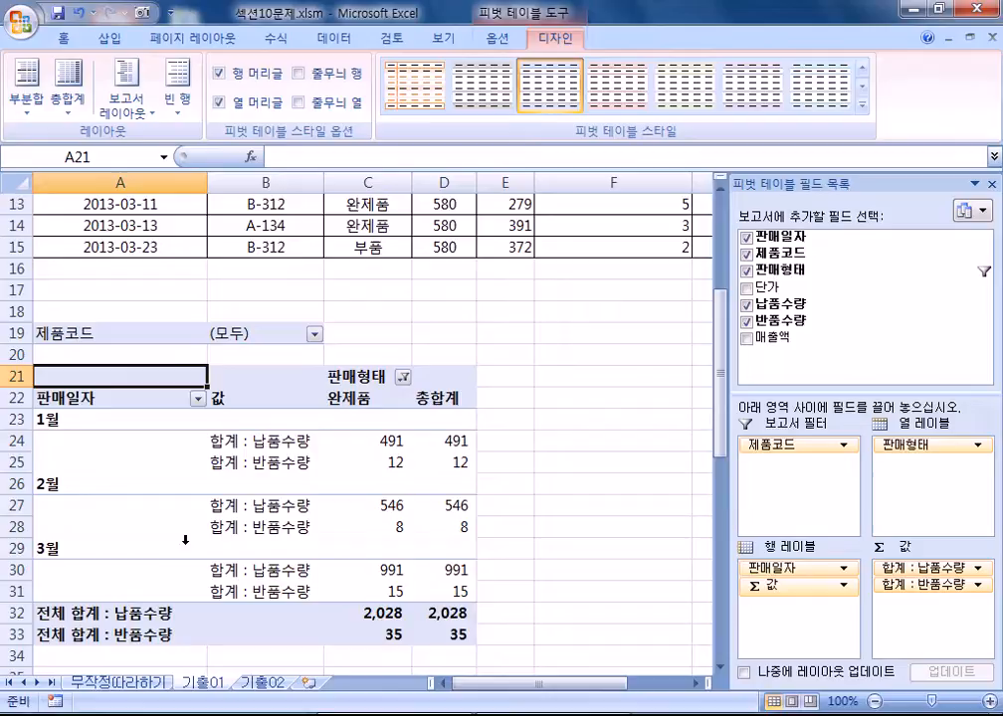
left_click(126, 91)
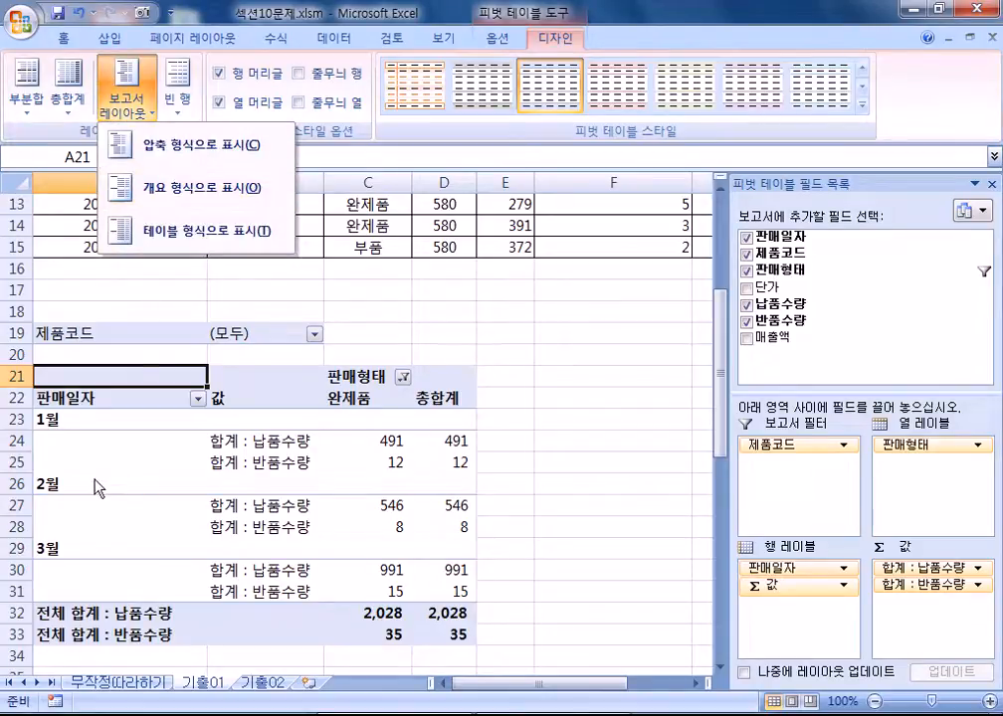
left_click(48, 485)
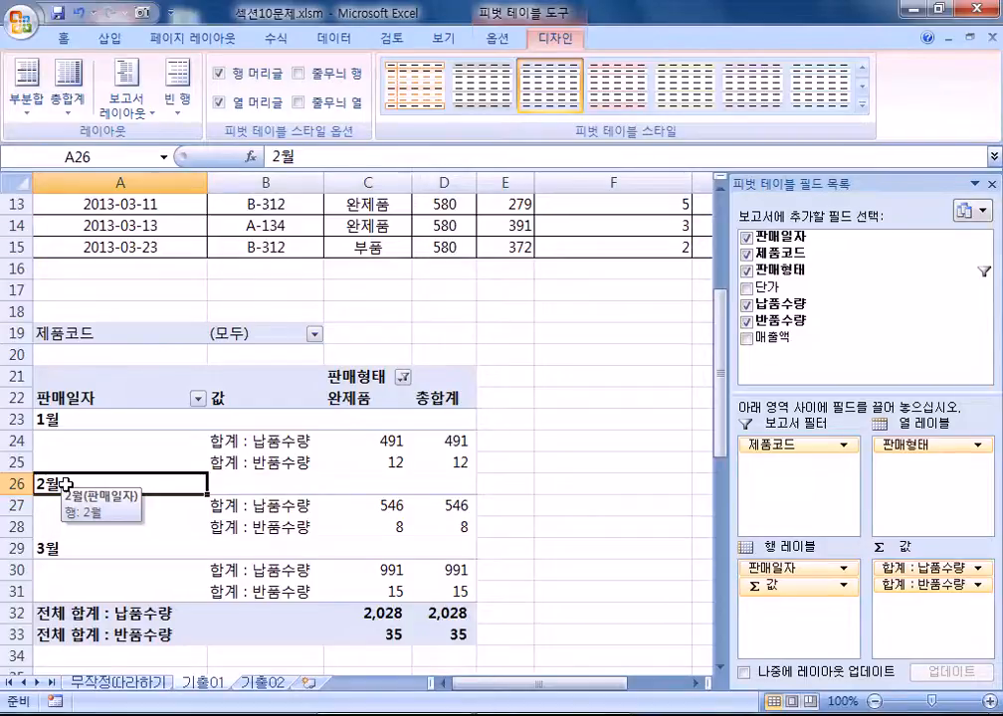
Select the 연수 점수 현황 table on the 기출02 sheet as A2:G10, including the header row but not the title
left_click(266, 684)
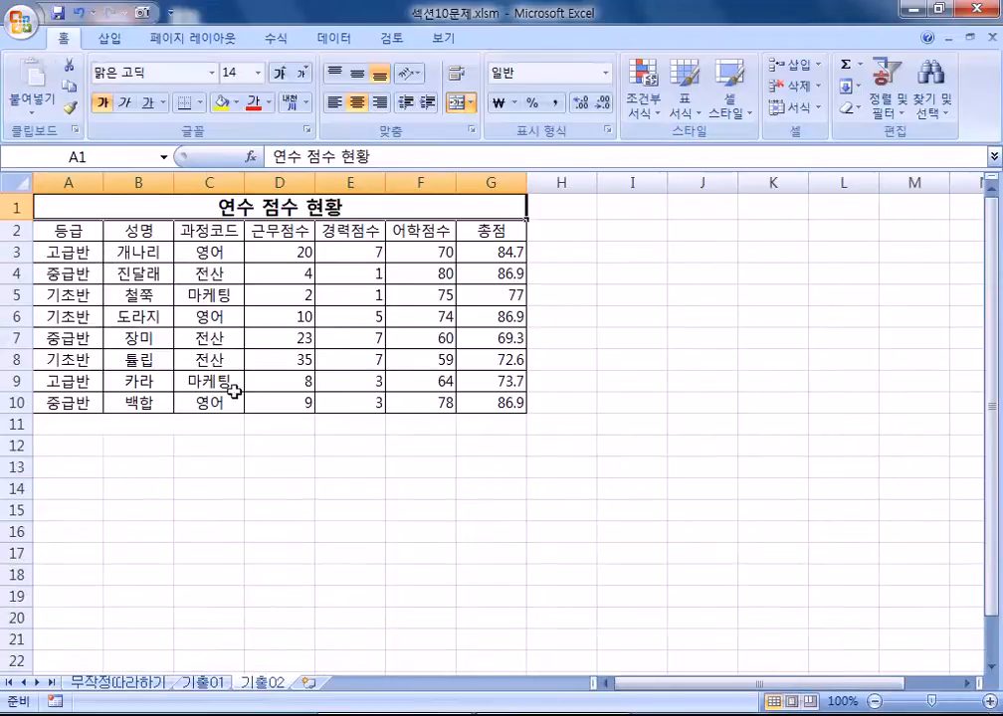
left_click_drag(65, 230, 479, 412)
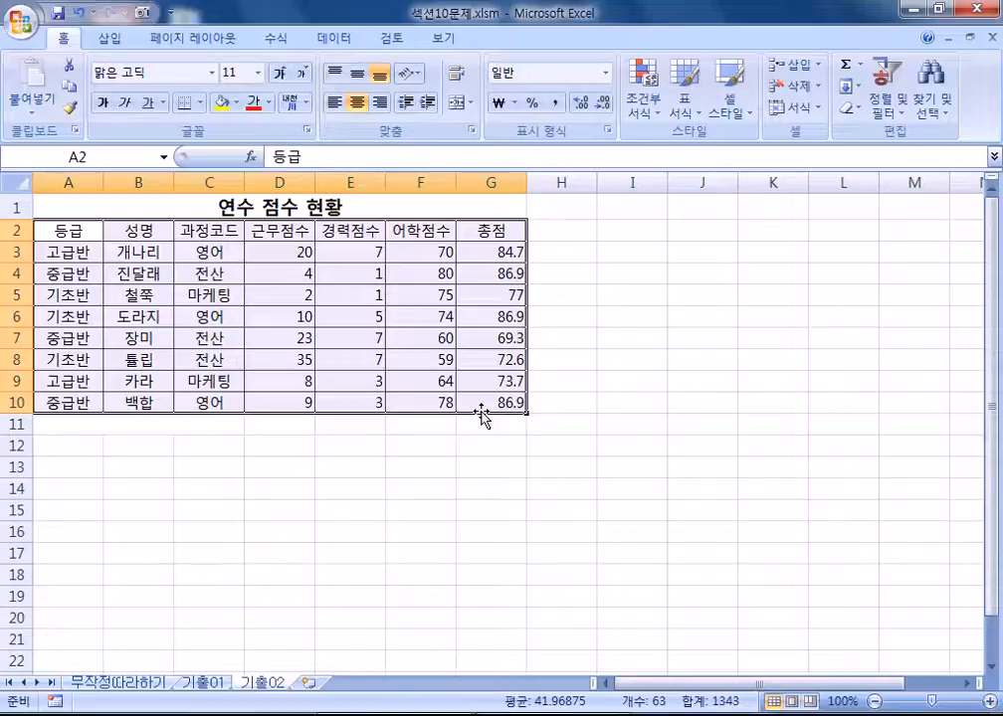
left_click(147, 252)
left_click_drag(61, 229, 505, 403)
left_click(17, 208)
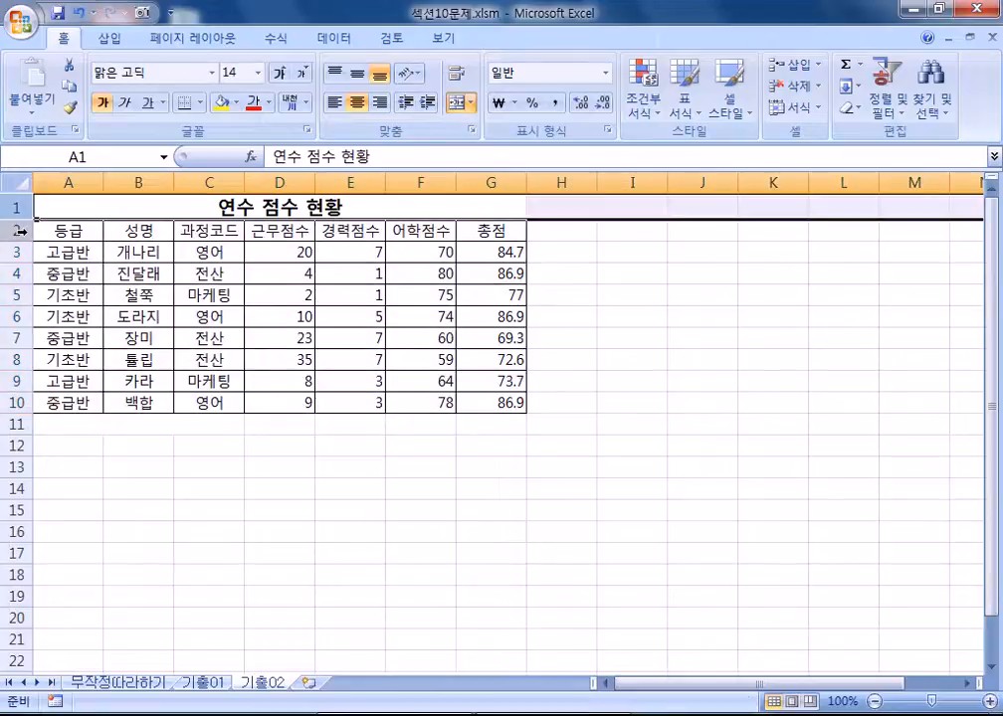
left_click_drag(20, 230, 17, 403)
left_click(163, 361)
left_click_drag(66, 230, 478, 399)
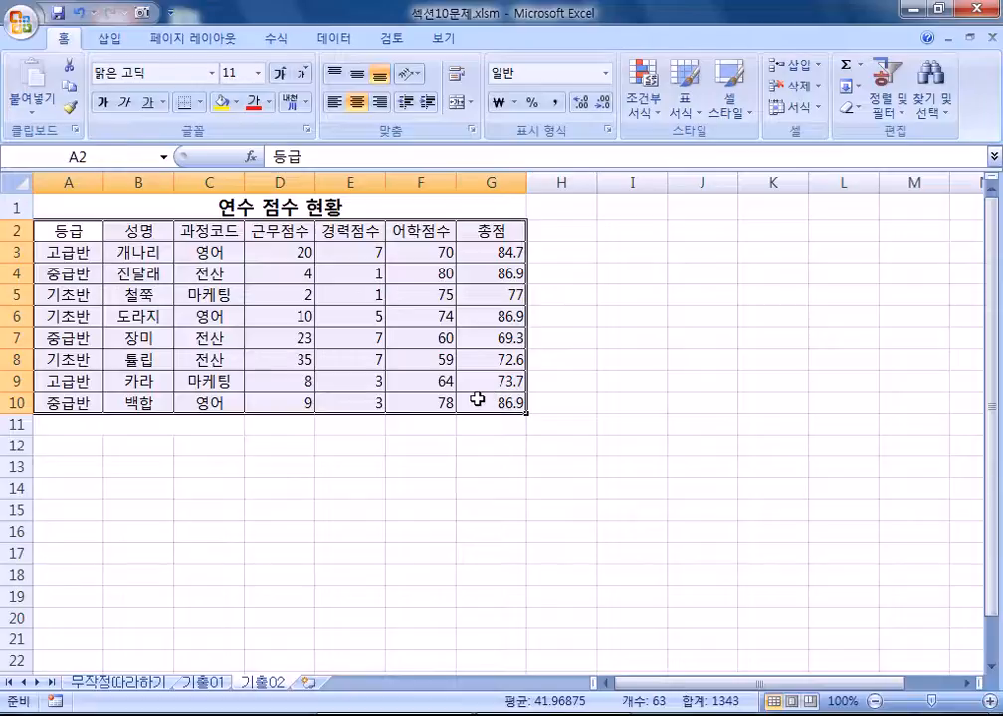
left_click(109, 40)
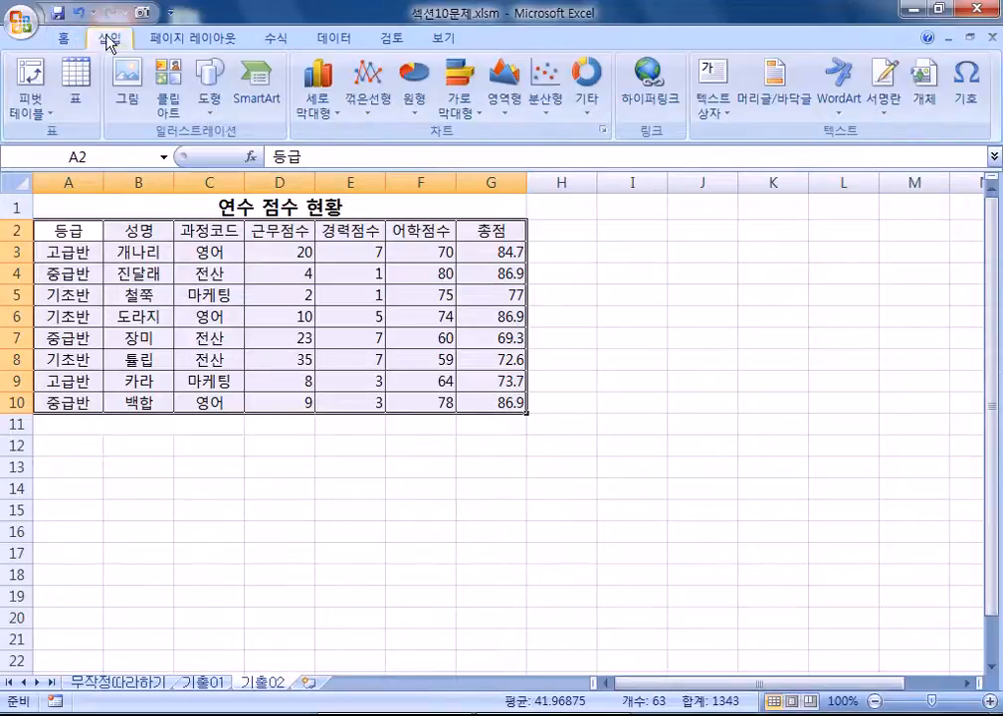
left_click(36, 113)
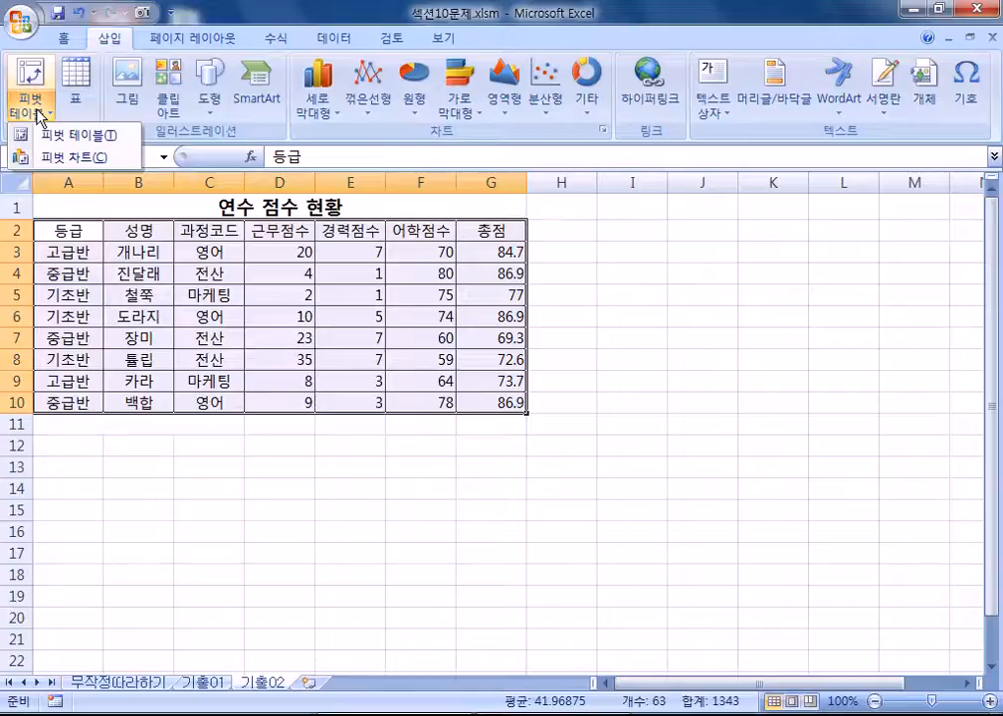
left_click(36, 76)
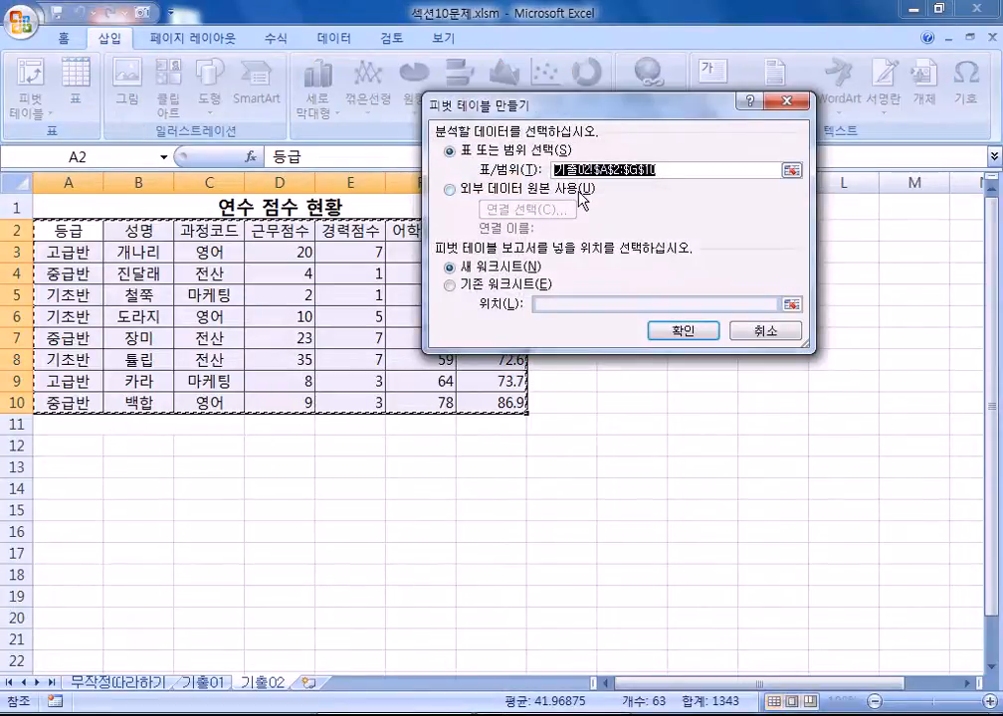
left_click(762, 336)
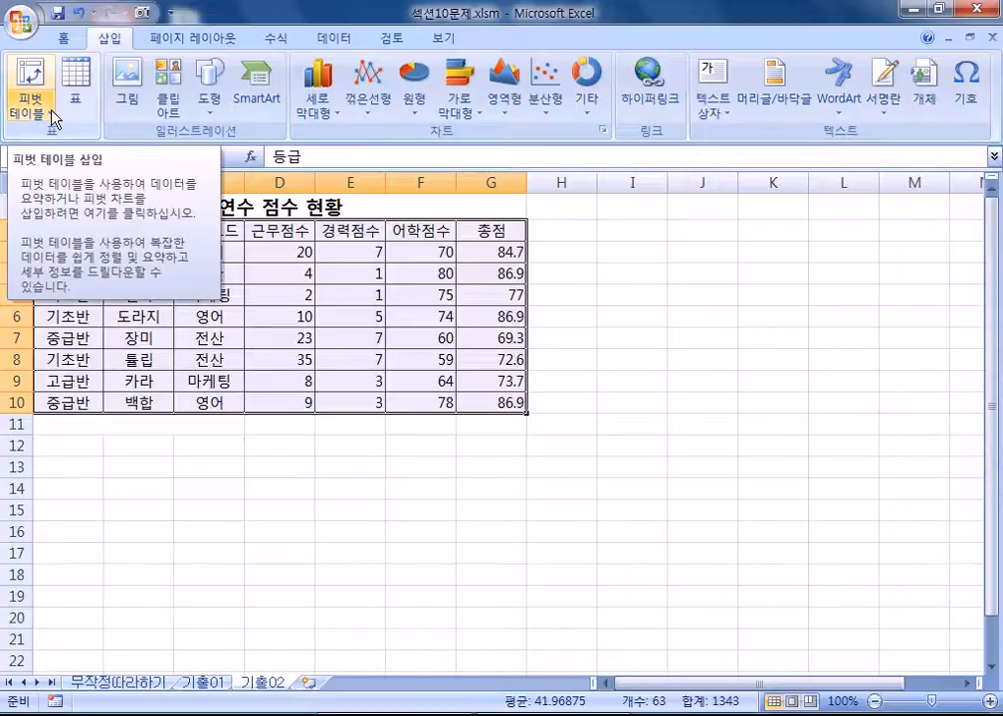
left_click(36, 115)
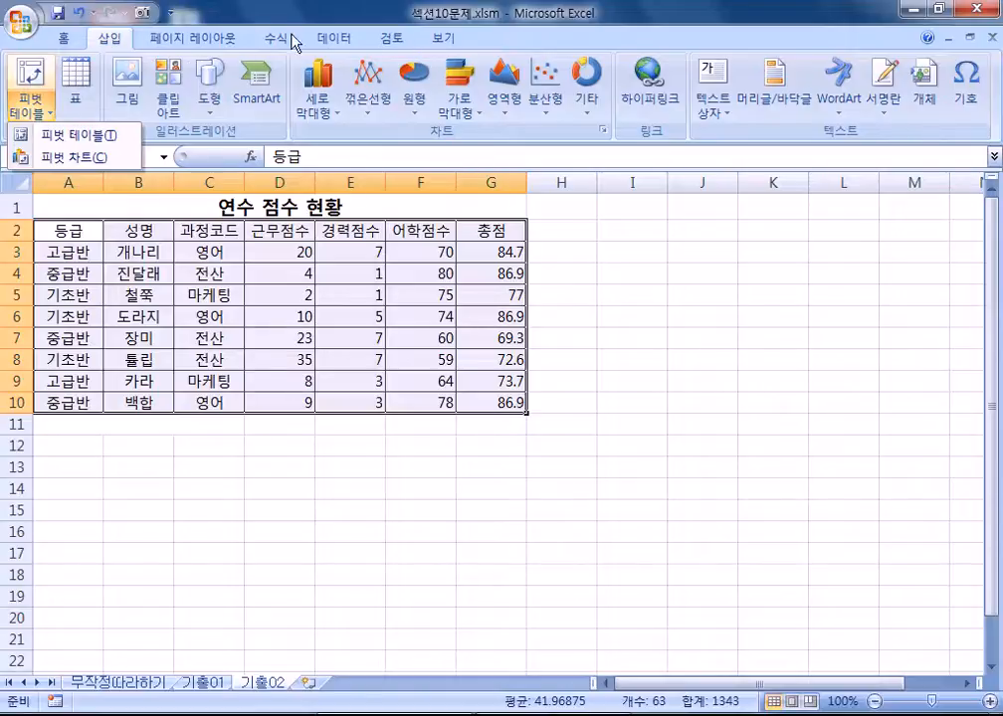
left_click(333, 39)
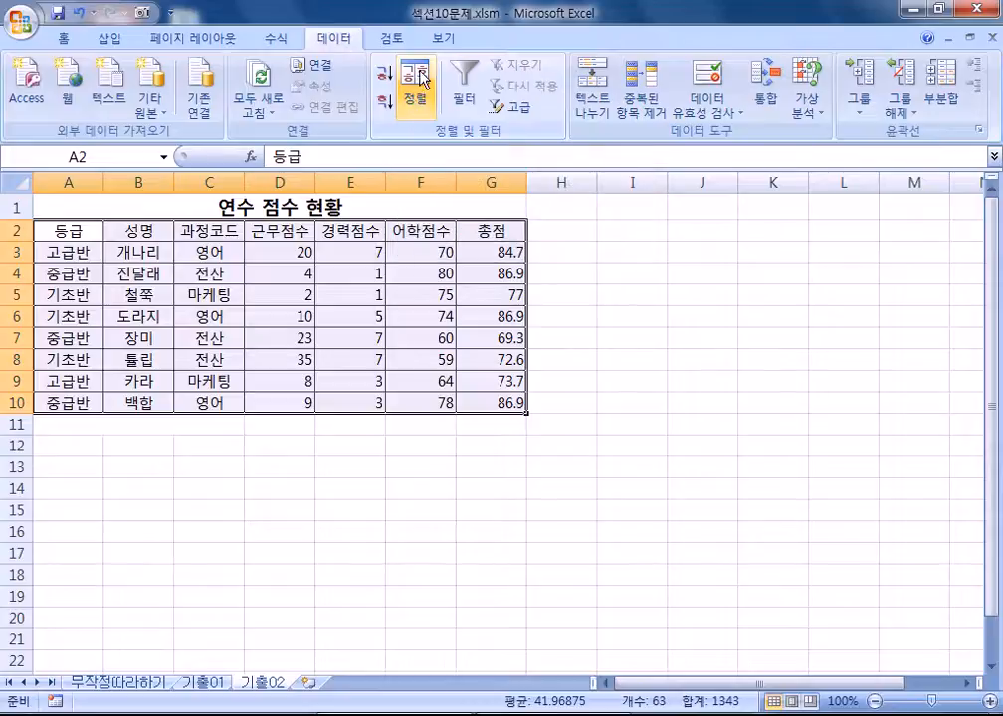
left_click(729, 117)
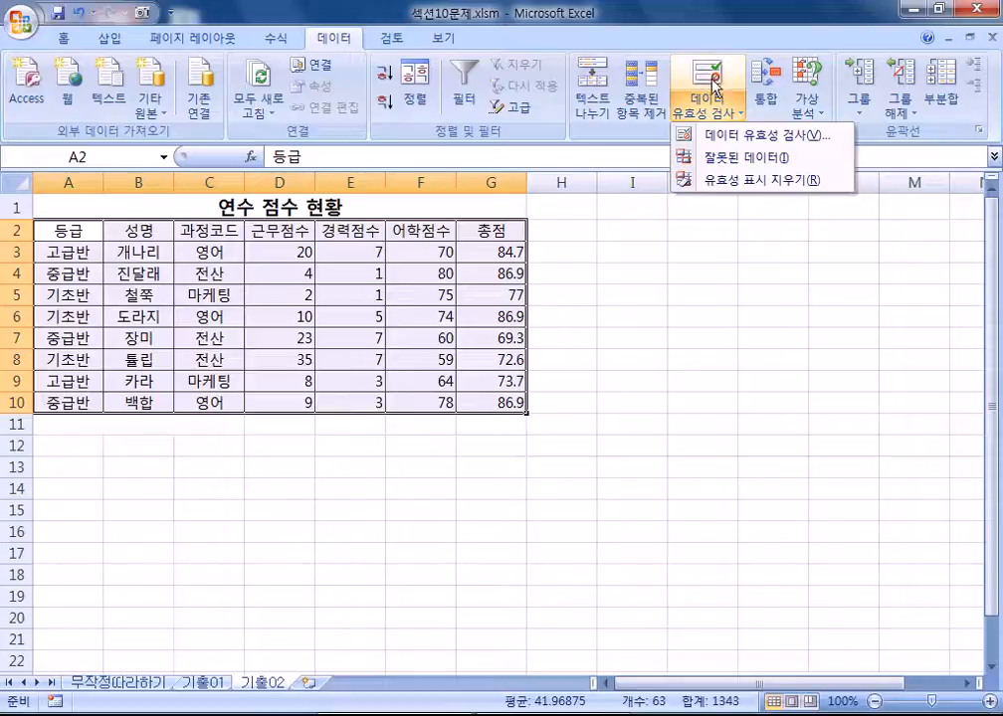
left_click(118, 42)
left_click(24, 108)
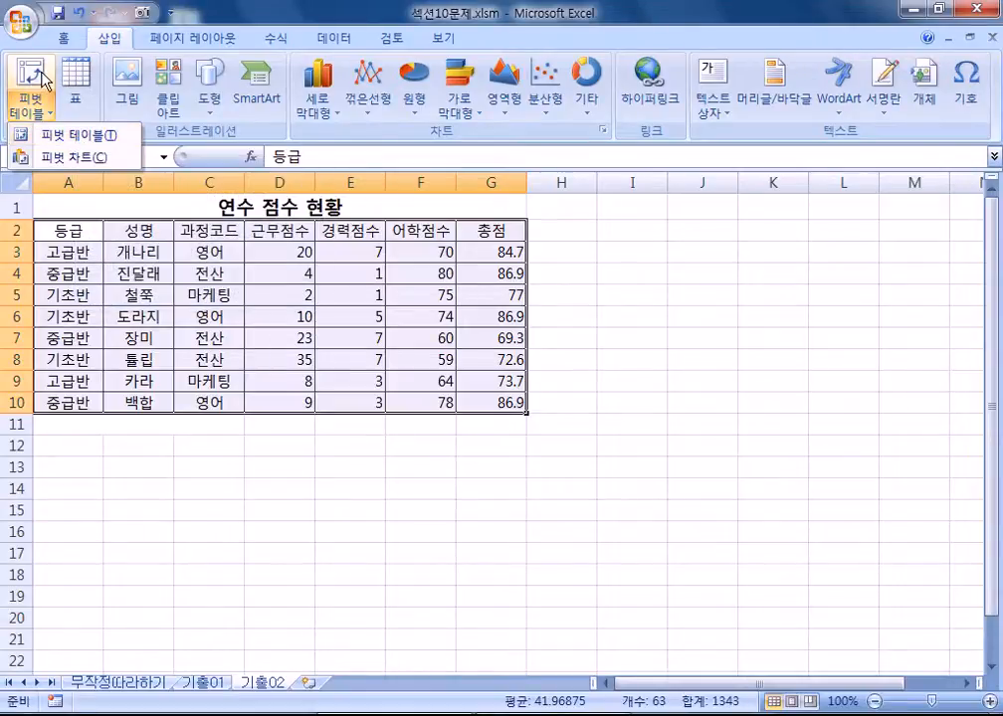
left_click(35, 117)
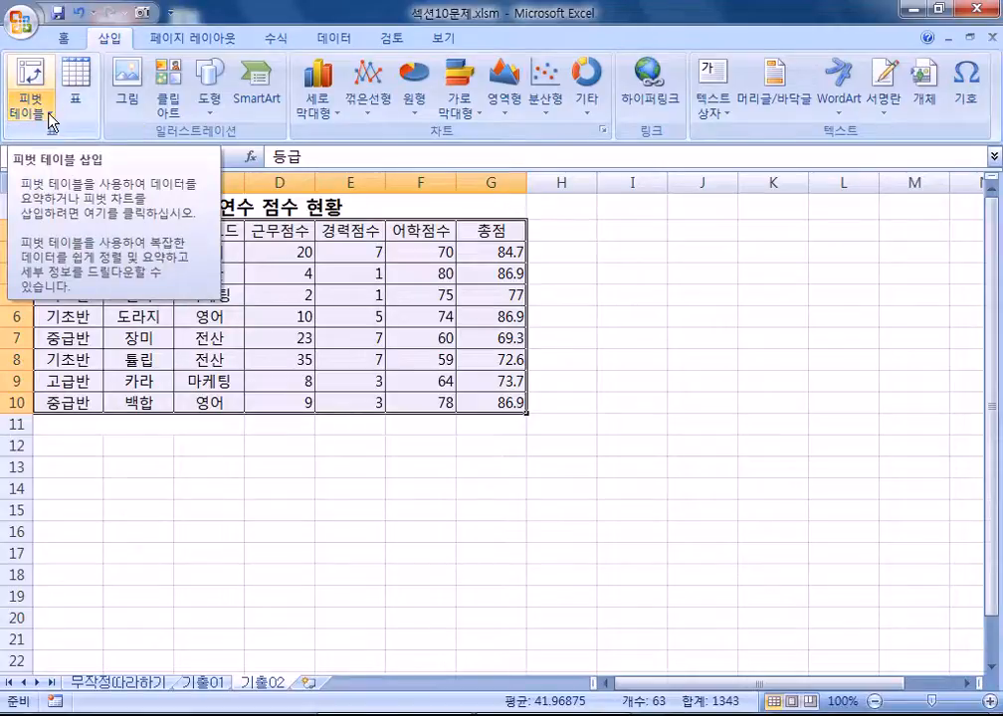
Insert a pivot chart with its pivot table from 기출02!$A$2:$G$10, placed on the existing worksheet at cell A15
left_click(44, 116)
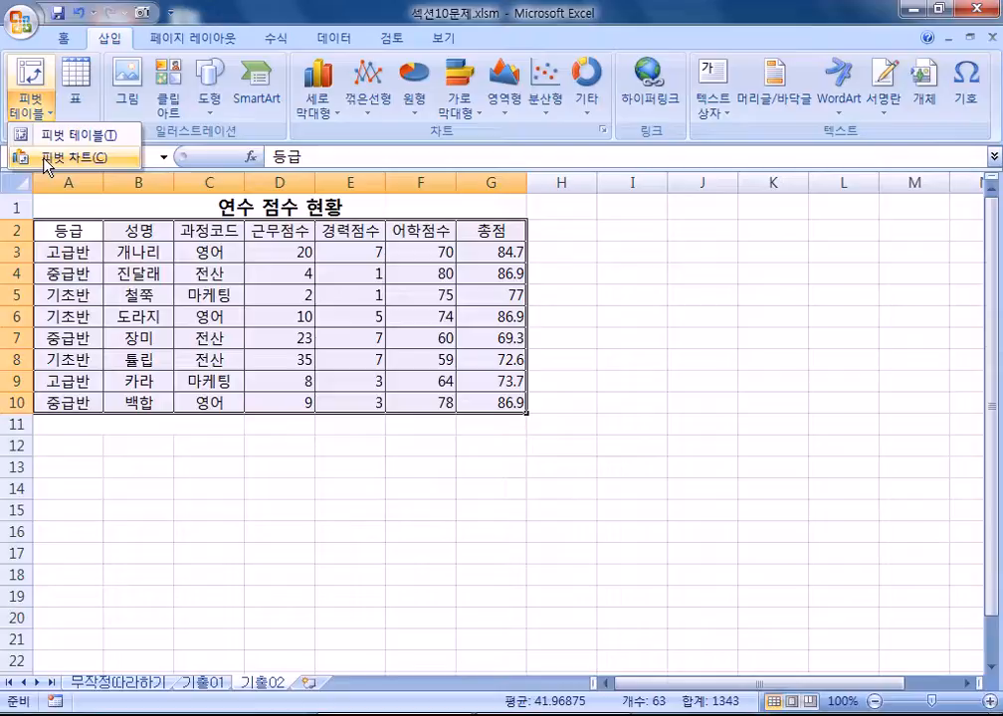
left_click(44, 158)
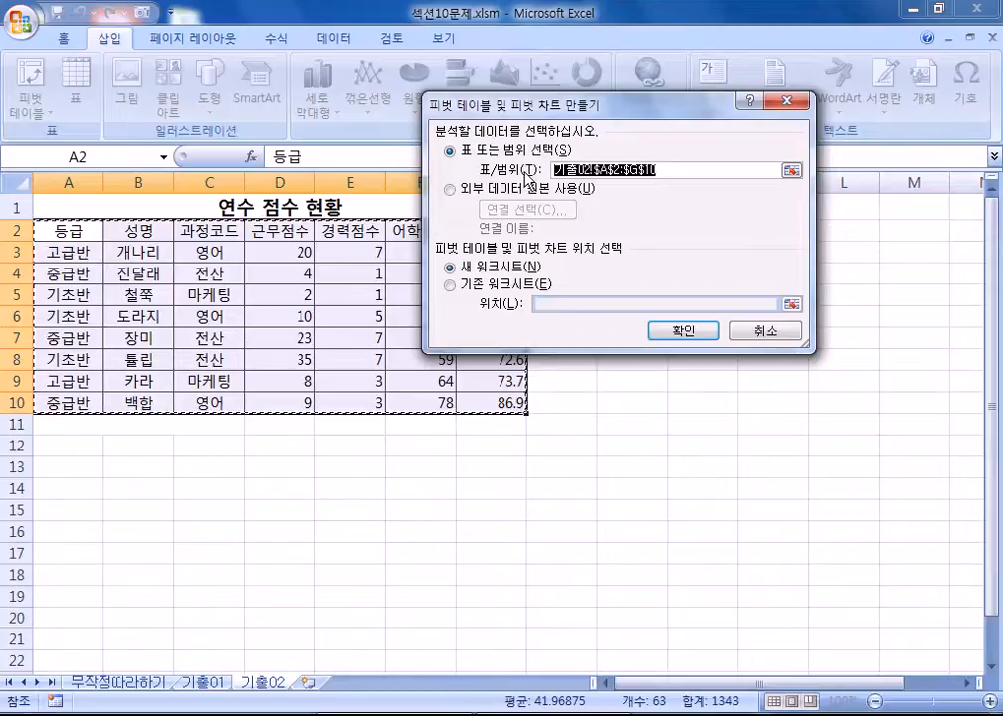
left_click(451, 285)
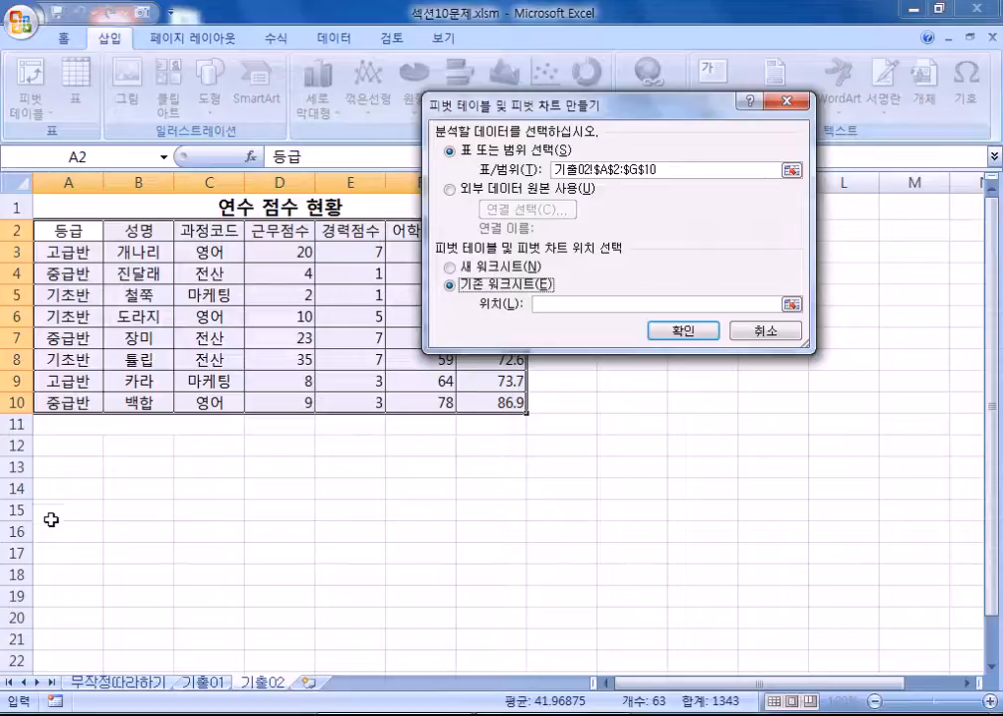
left_click(49, 511)
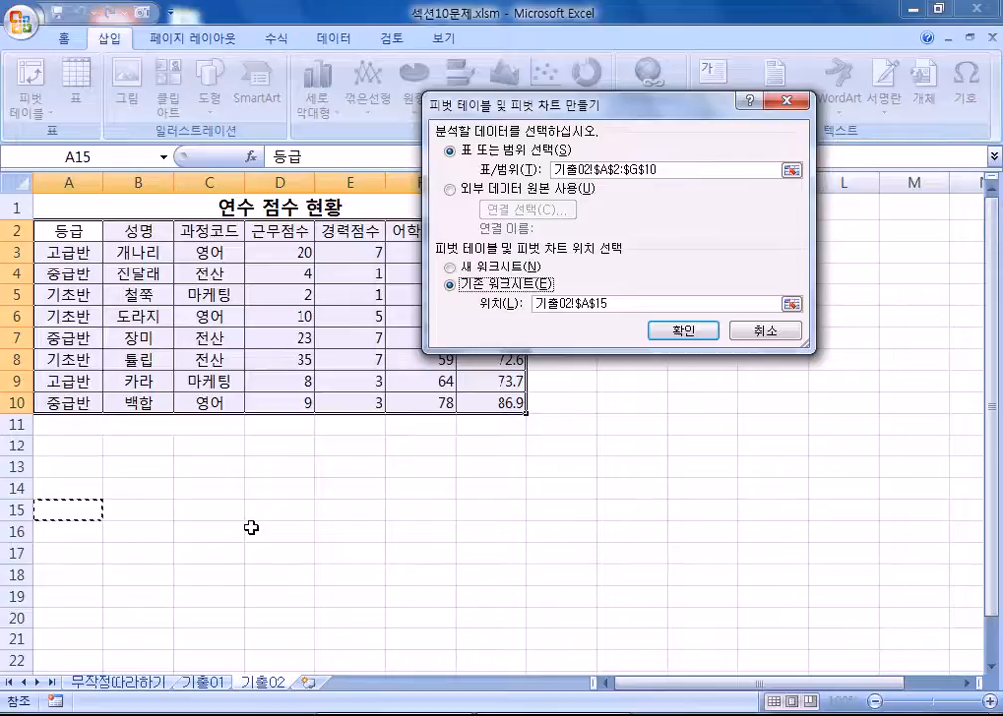
left_click(682, 335)
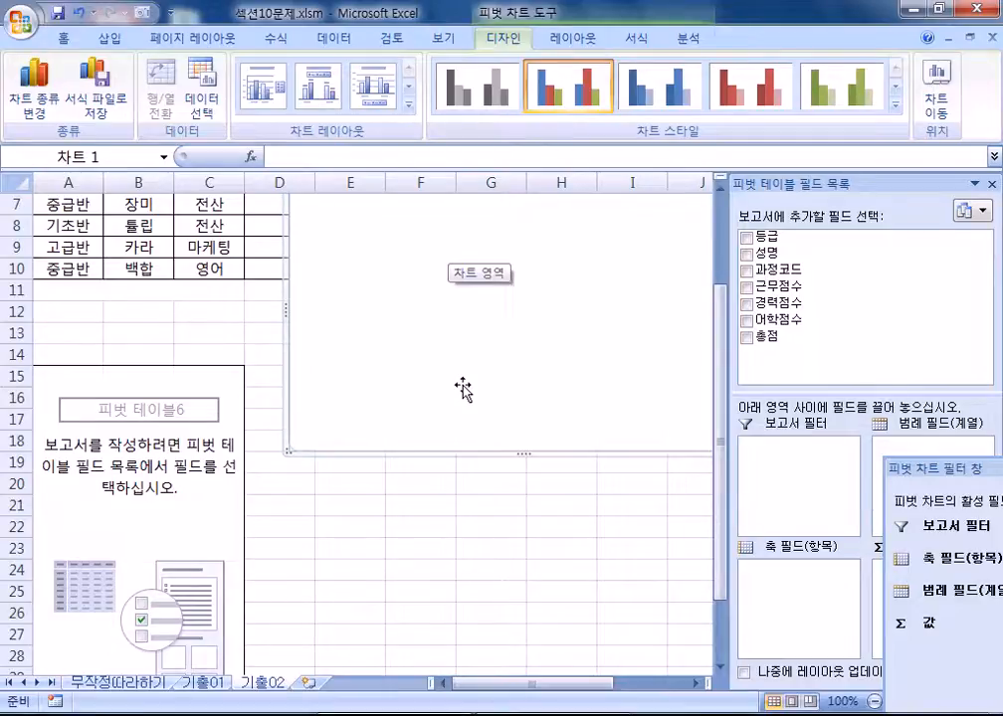
Float the pivot field list over the sheet and move the pivot chart filter pane below the source data
left_click_drag(840, 183, 671, 113)
left_click_drag(912, 467, 287, 364)
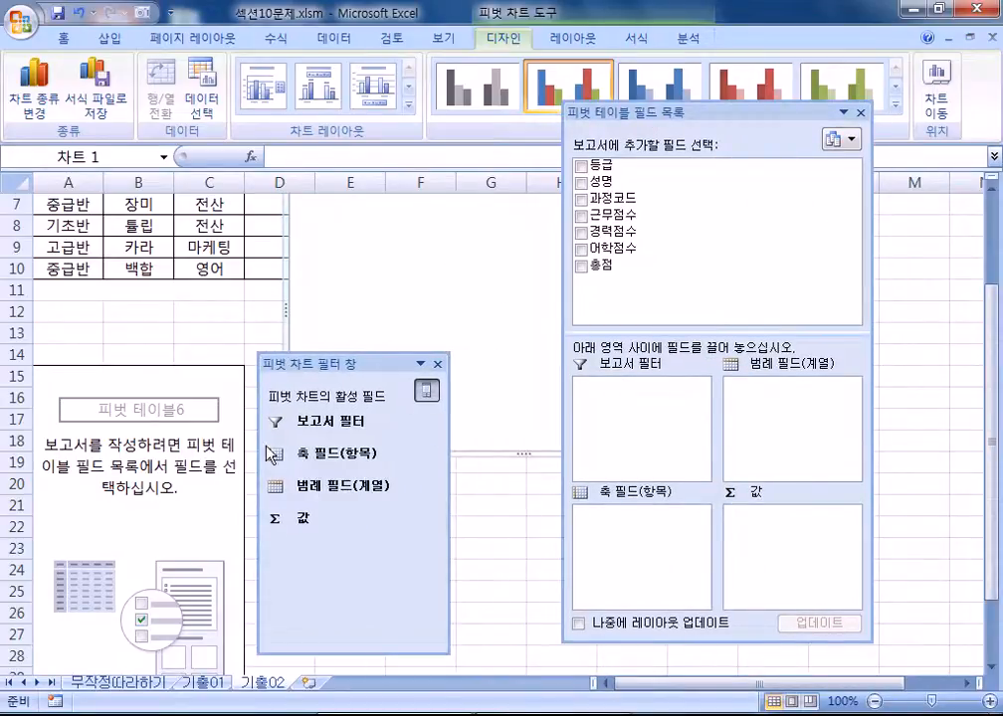
scroll(145, 459, "down", 2)
scroll(139, 458, "up", 4)
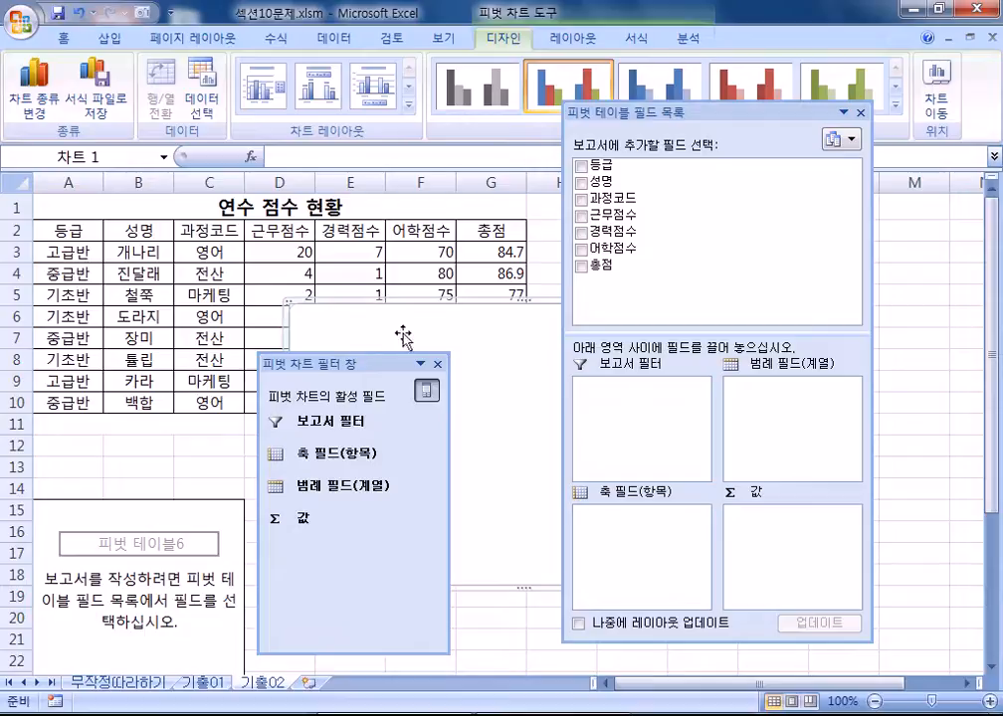
left_click_drag(389, 365, 409, 450)
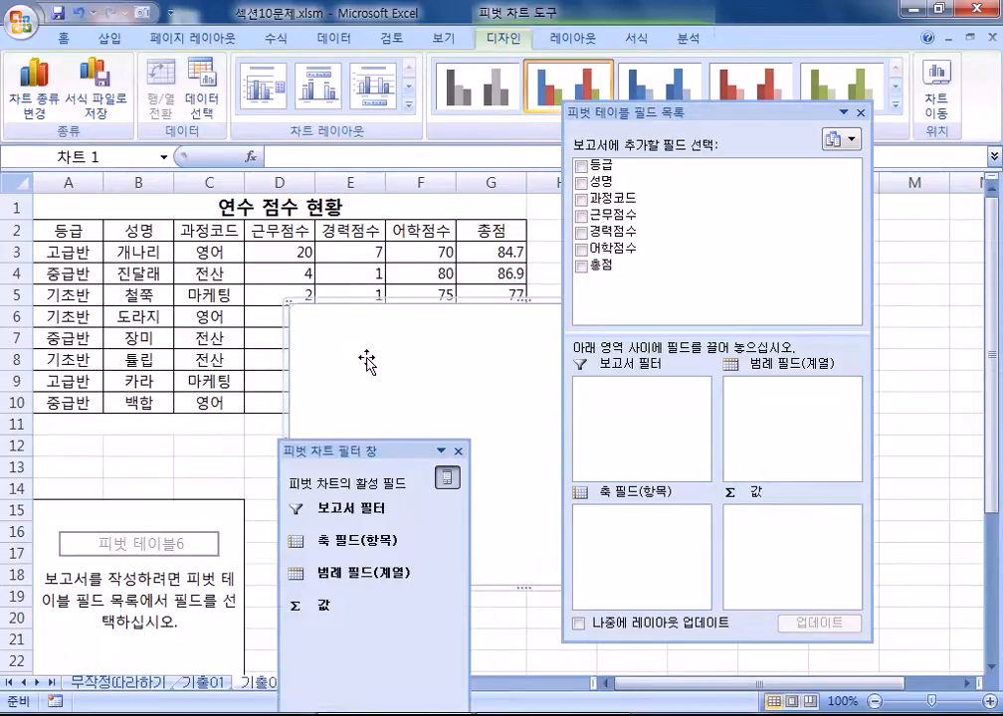
scroll(366, 362, "down", 2)
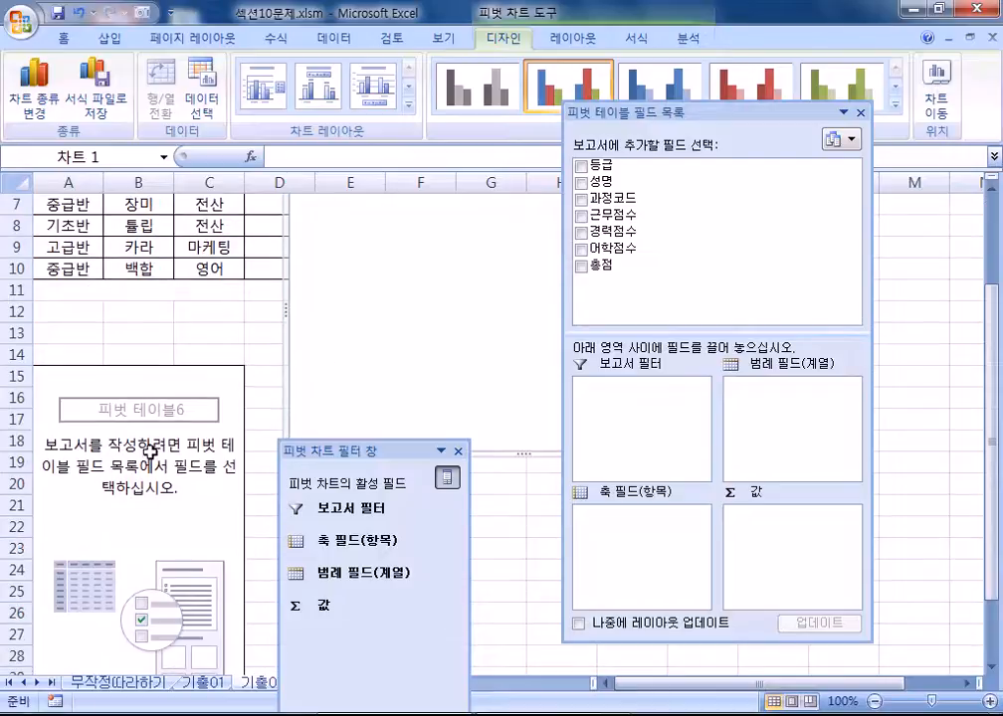
left_click(141, 460)
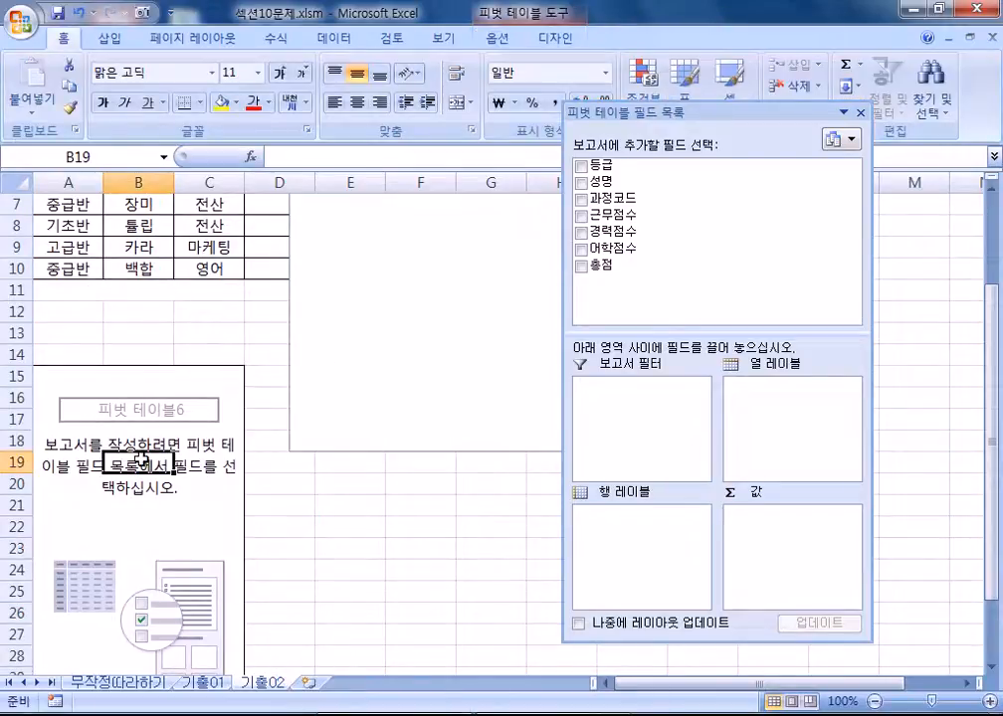
left_click(381, 365)
scroll(383, 370, "up", 1)
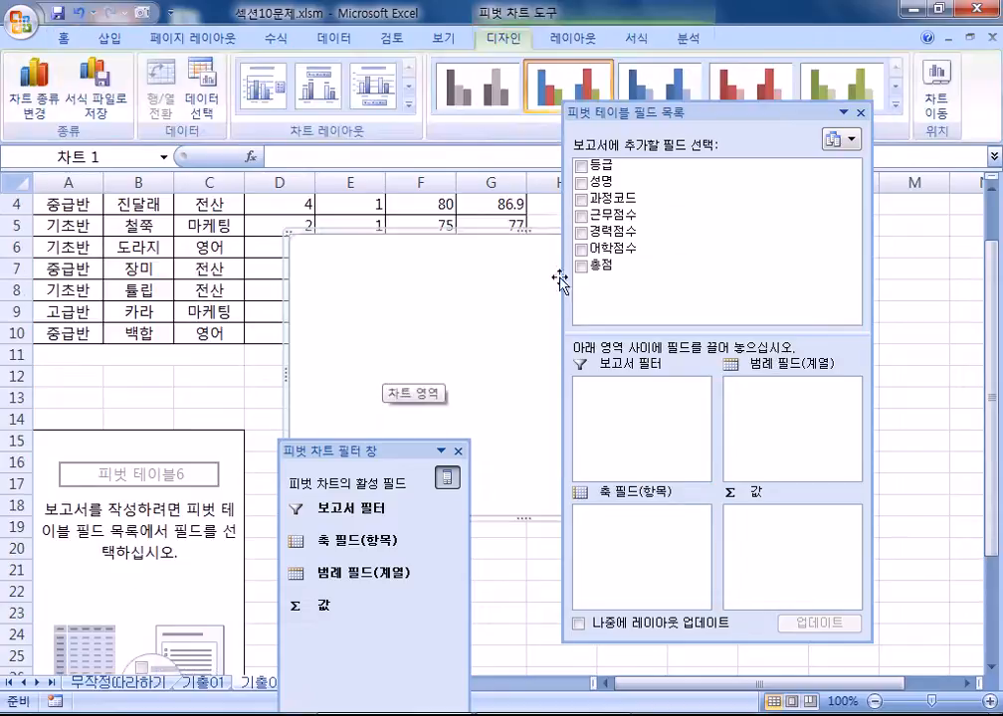
Lay out the pivot chart with 과정코드 as report filter, 등급 as axis field, and 근무점수 and 경력점수 as values
left_click_drag(712, 120, 723, 82)
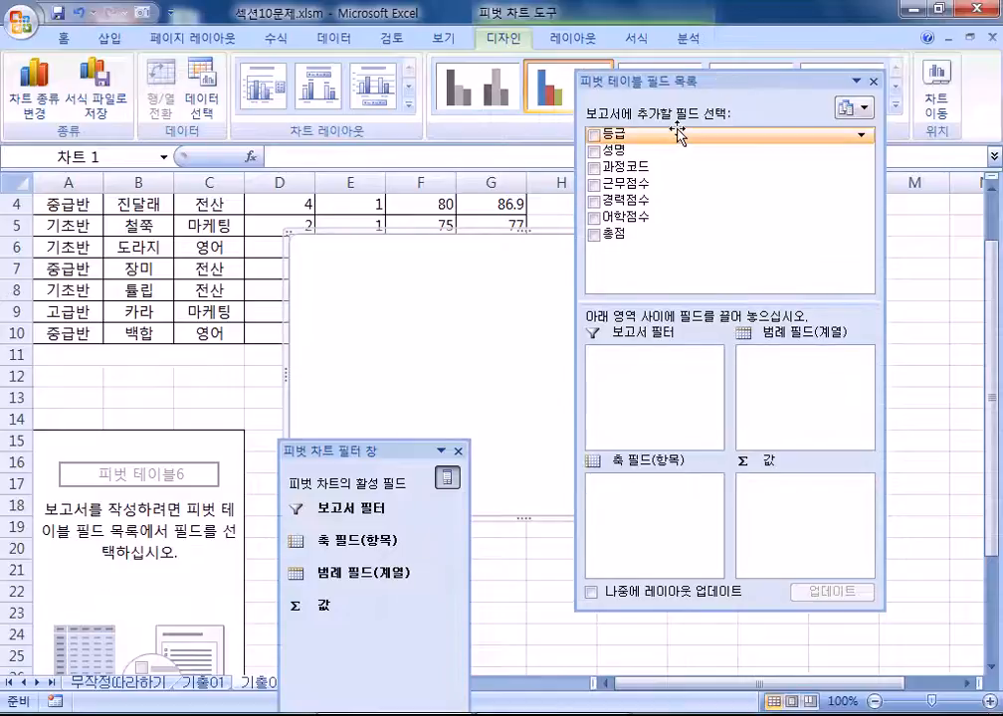
left_click_drag(643, 174, 649, 364)
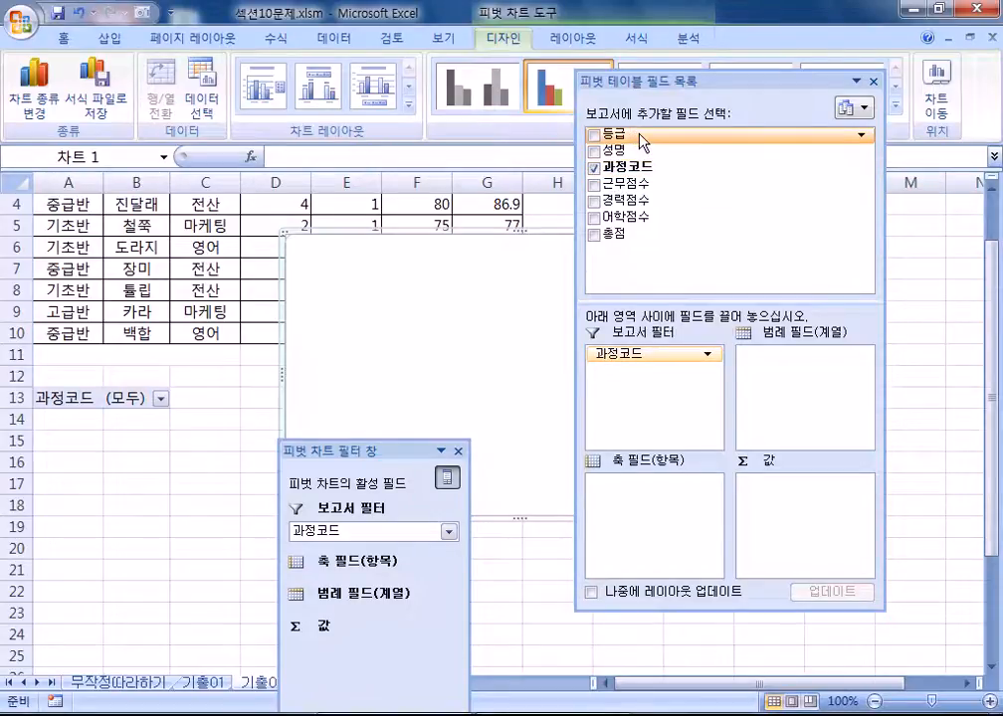
left_click_drag(642, 139, 647, 544)
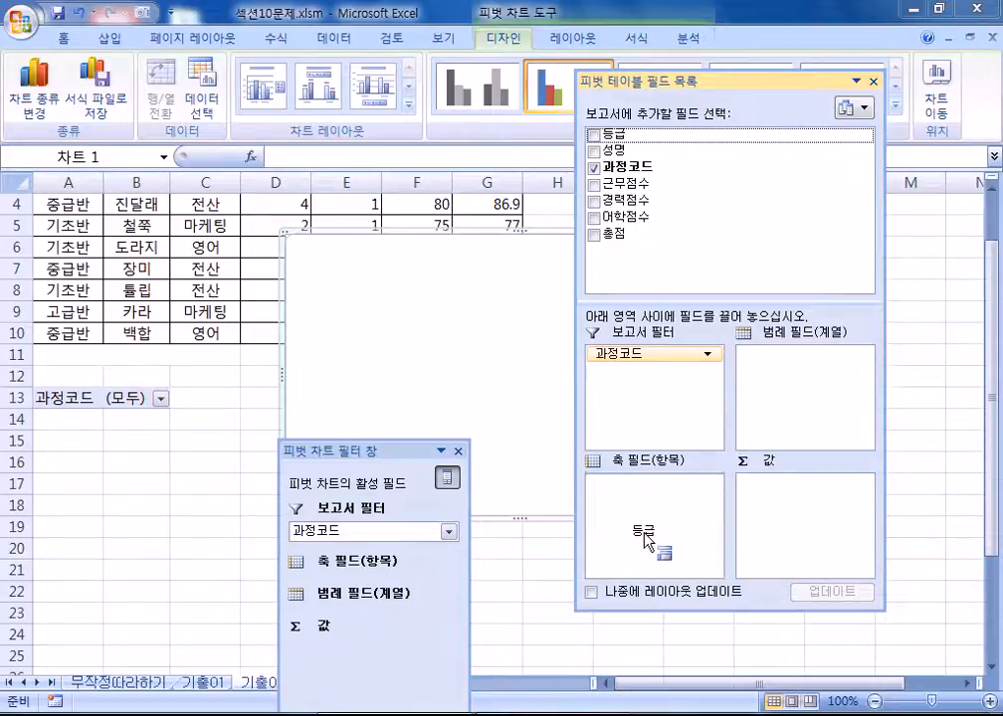
left_click_drag(644, 540, 633, 511)
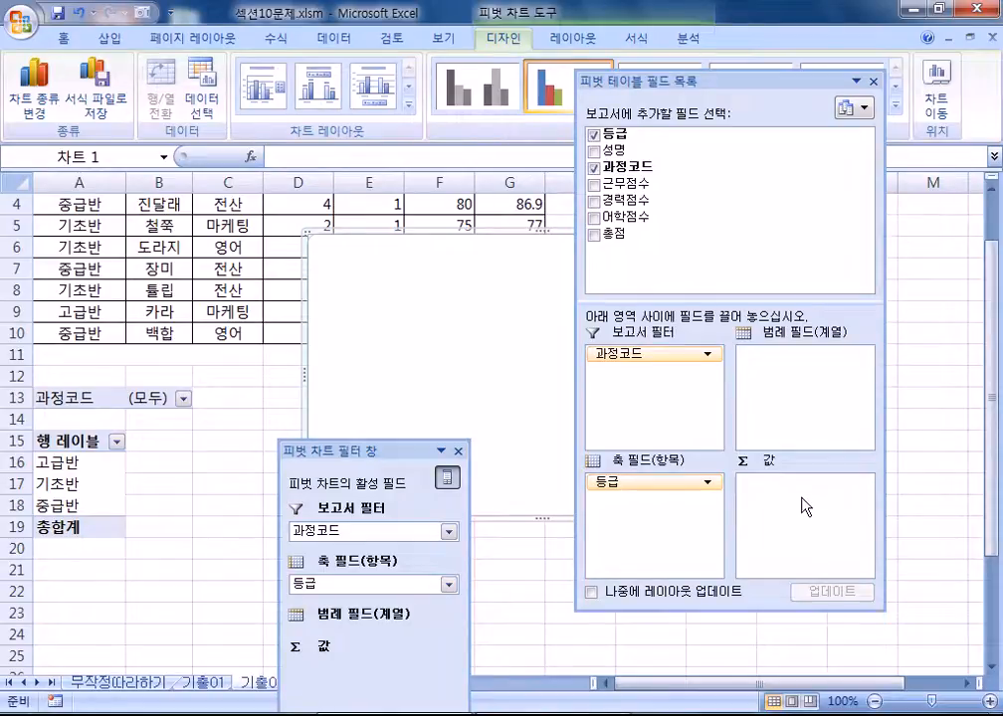
left_click_drag(612, 183, 774, 537)
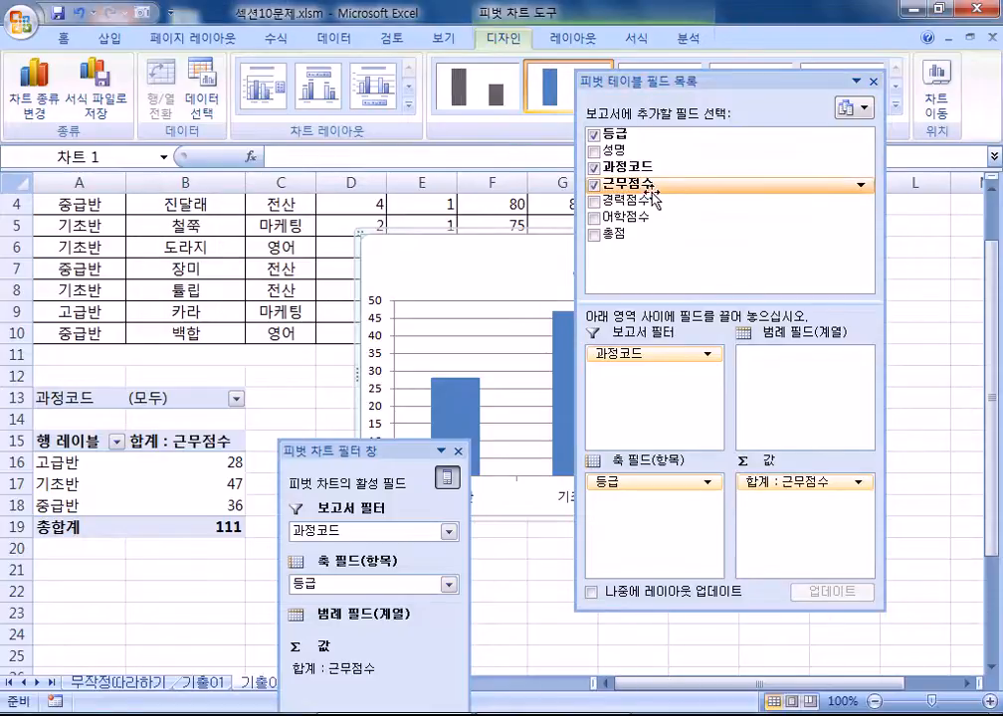
left_click_drag(626, 199, 811, 542)
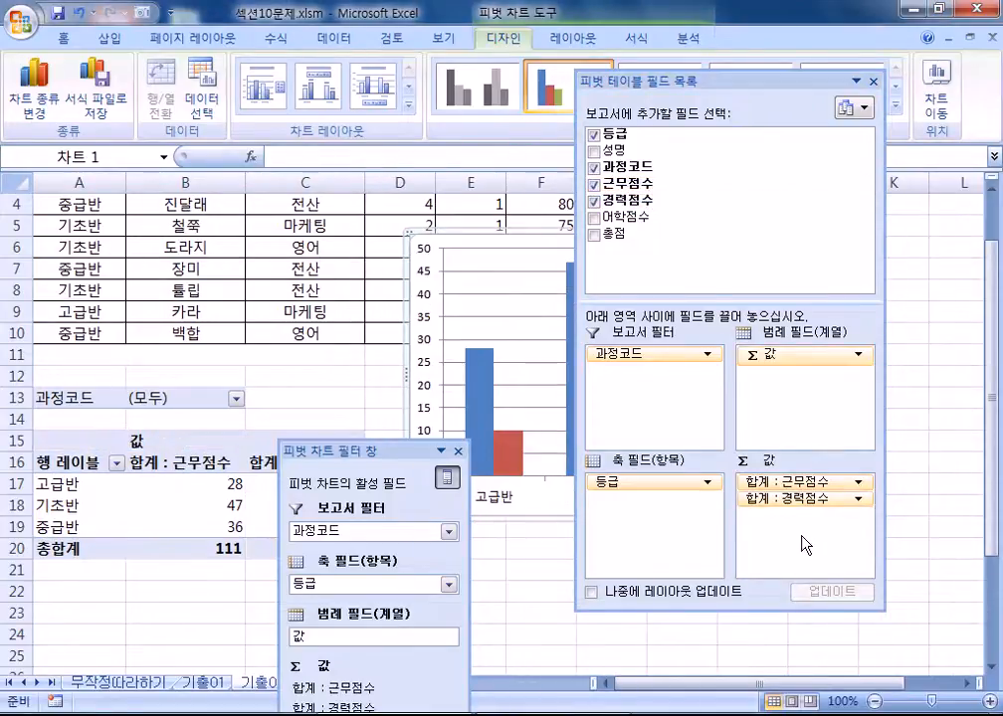
Change the summary function of the 근무점수 value field to average (평균)
left_click_drag(676, 81, 708, 59)
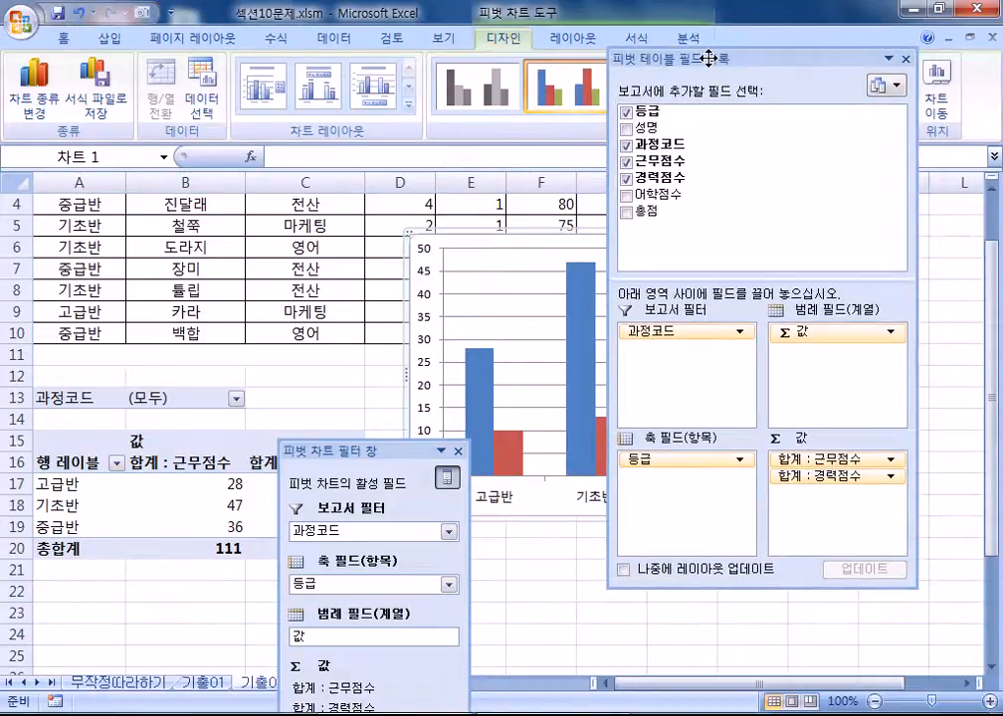
left_click(818, 458)
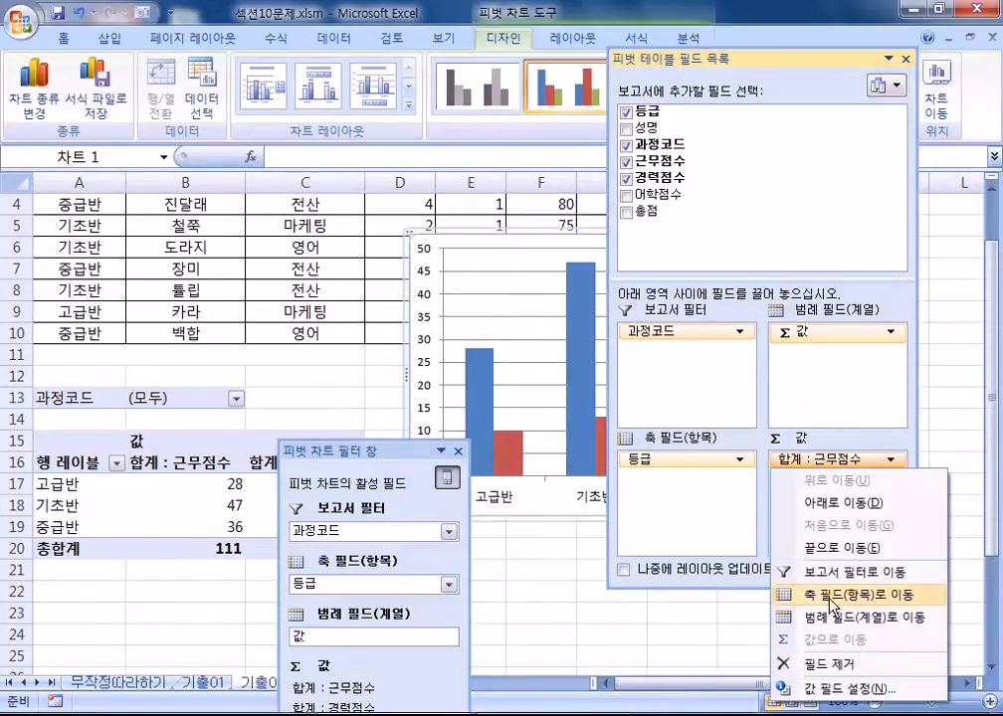
left_click(818, 690)
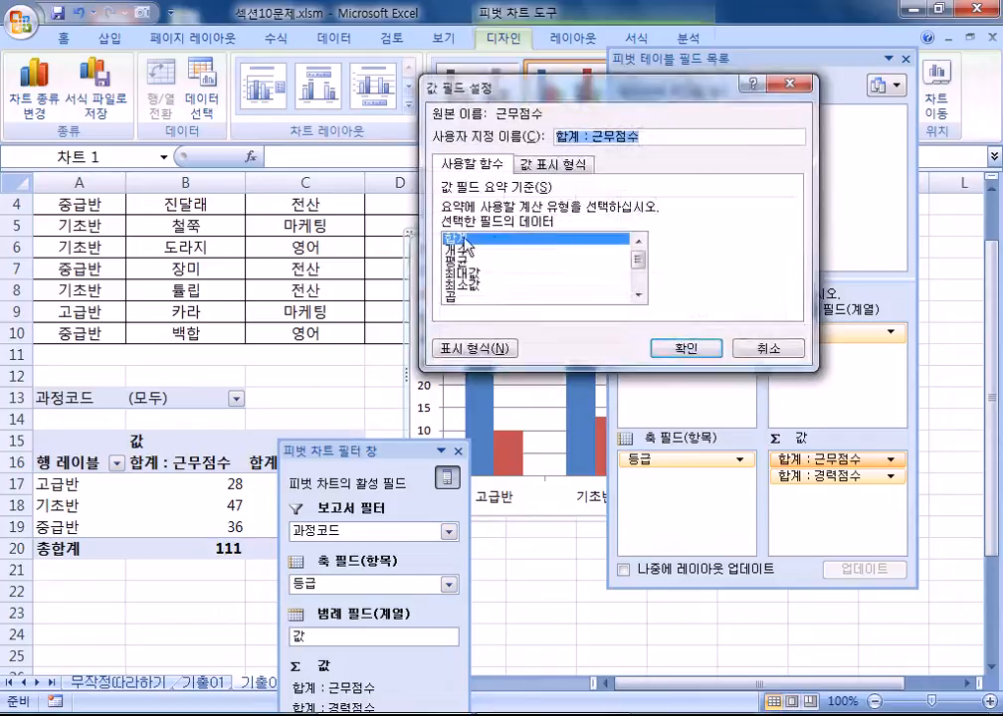
left_click(535, 262)
left_click(657, 346)
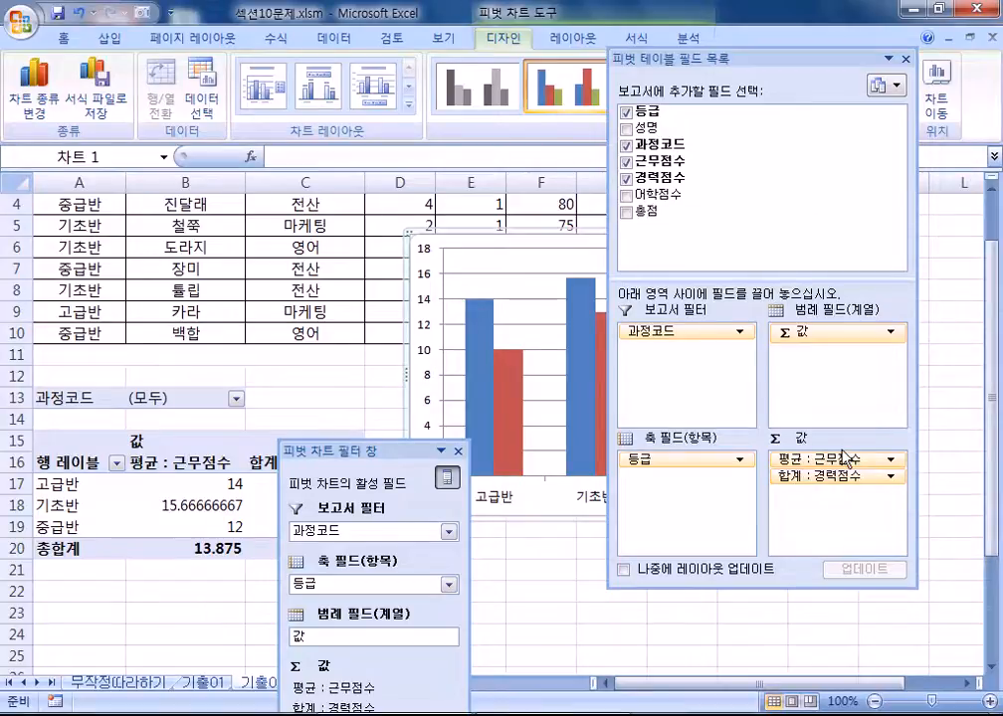
Dock the floating field list again and reposition the pivot chart over the lower rows of the 연수 점수 현황 table
double_click(761, 60)
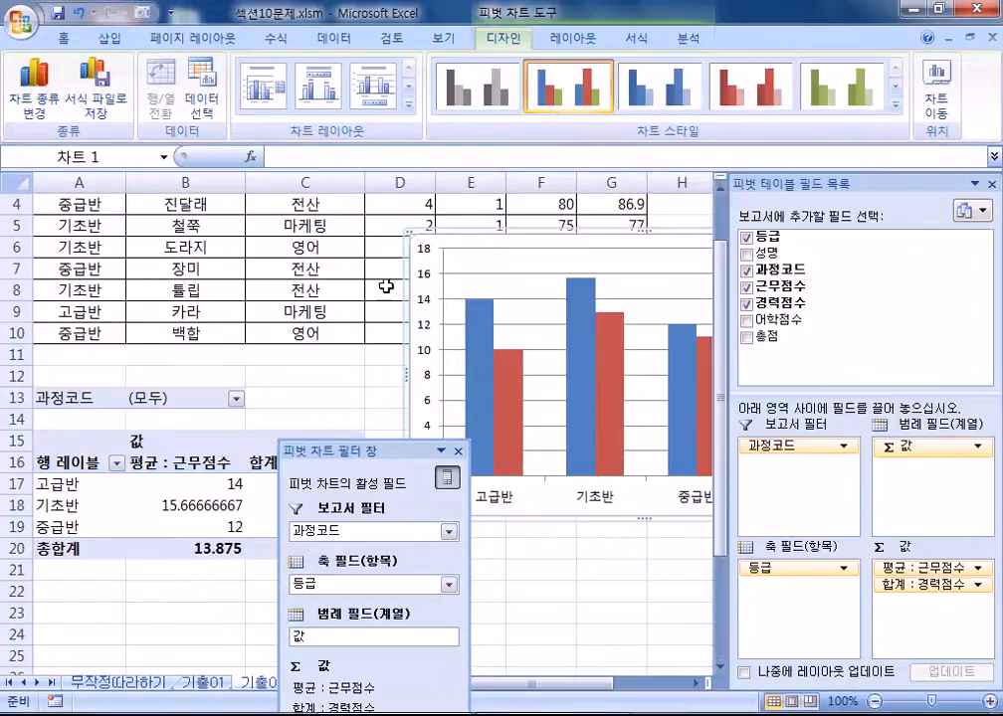
left_click_drag(447, 234, 227, 211)
left_click_drag(597, 285, 602, 374)
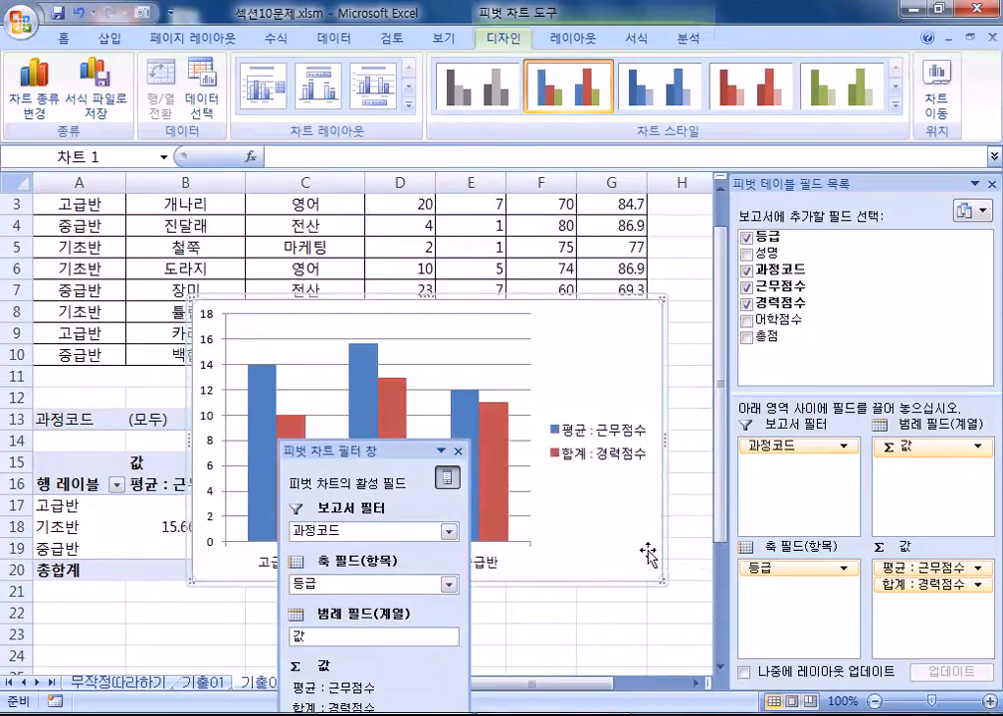
scroll(646, 553, "down", 2)
scroll(647, 553, "up", 3)
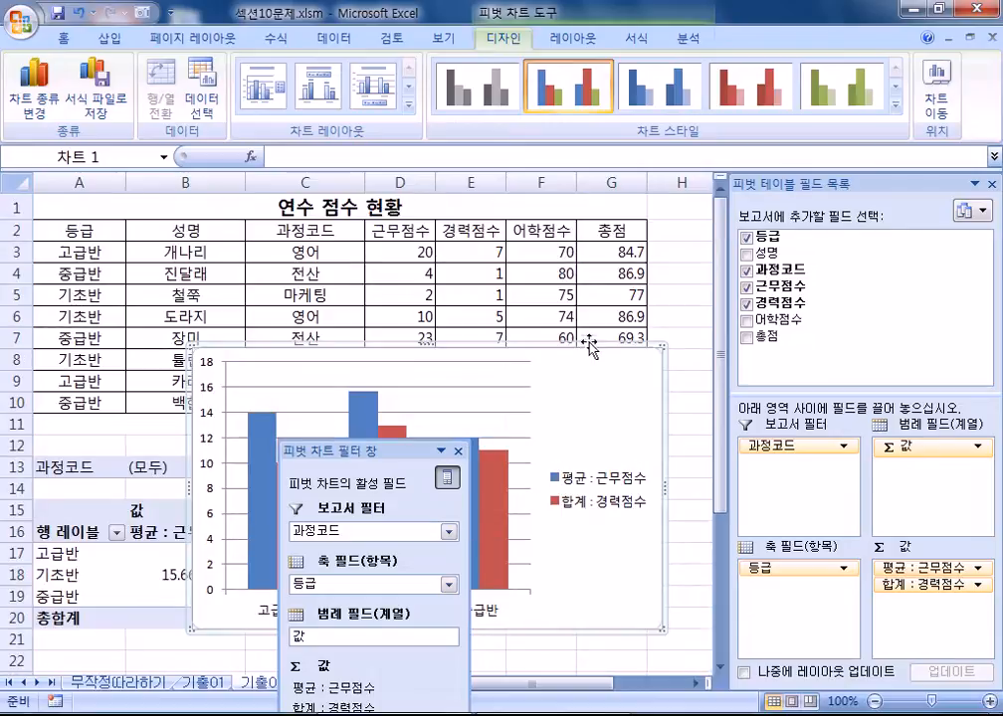
left_click_drag(591, 335, 621, 250)
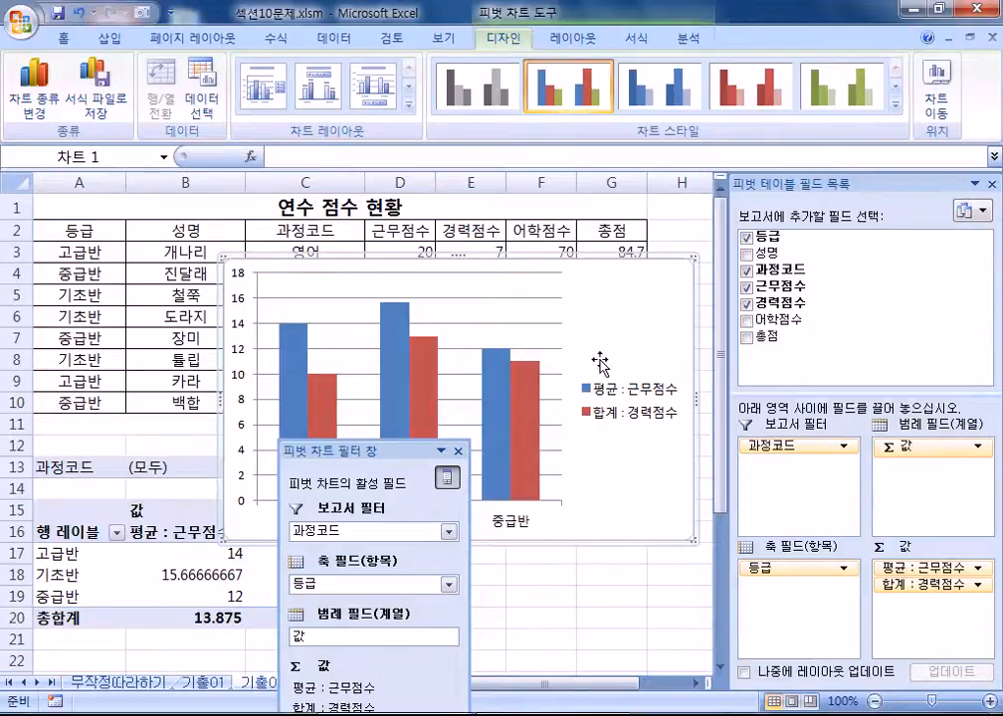
Move the pivot chart beside the source table, clear of the pivot table, and check the pivot table's value columns
left_click(74, 575)
left_click(169, 555)
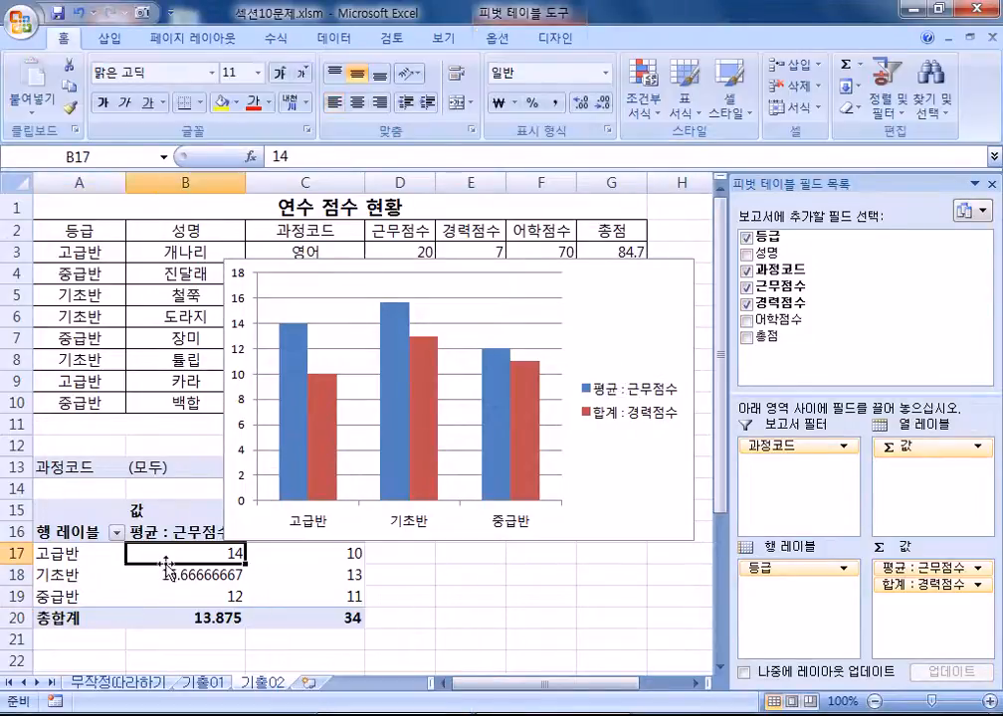
scroll(182, 529, "down", 2)
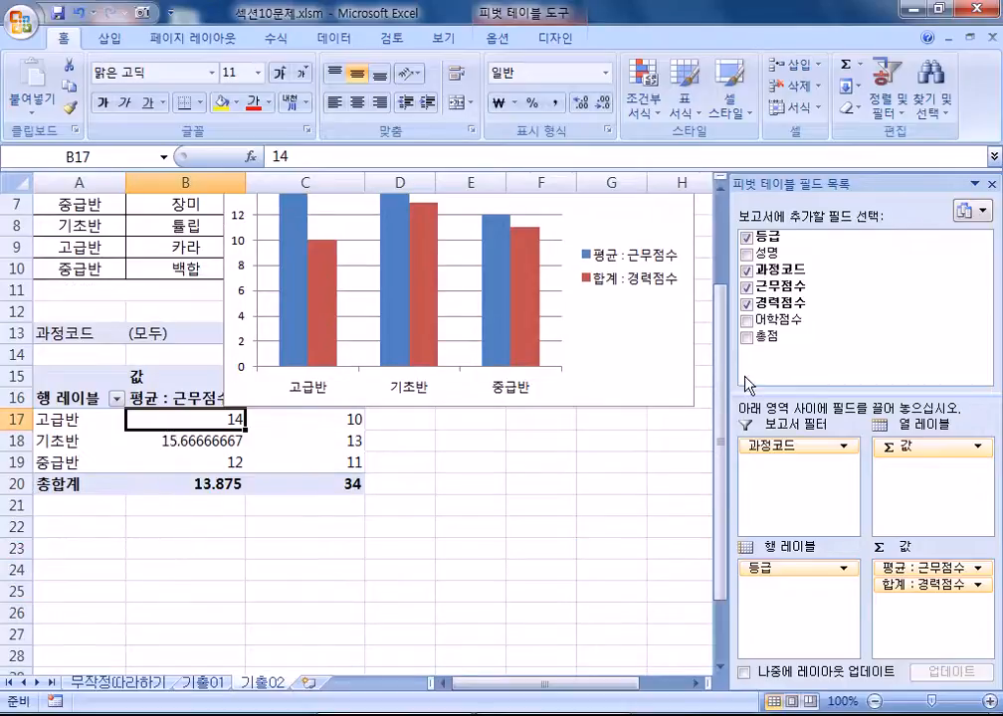
left_click_drag(665, 369, 758, 552)
left_click_drag(556, 363, 704, 428)
scroll(172, 405, "up", 2)
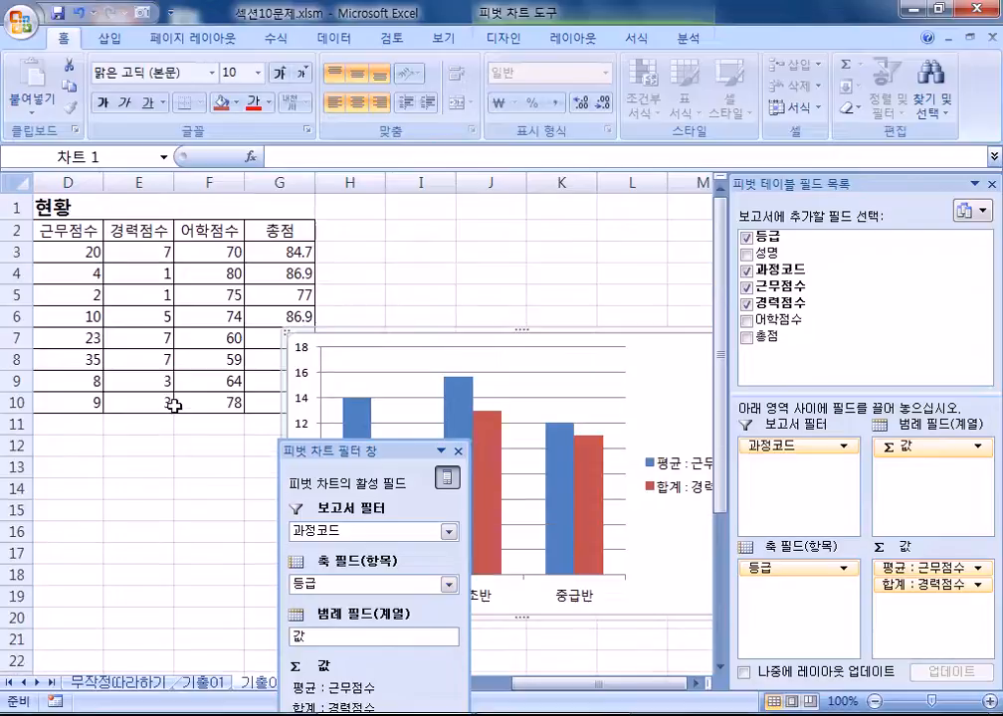
left_click_drag(682, 355, 667, 255)
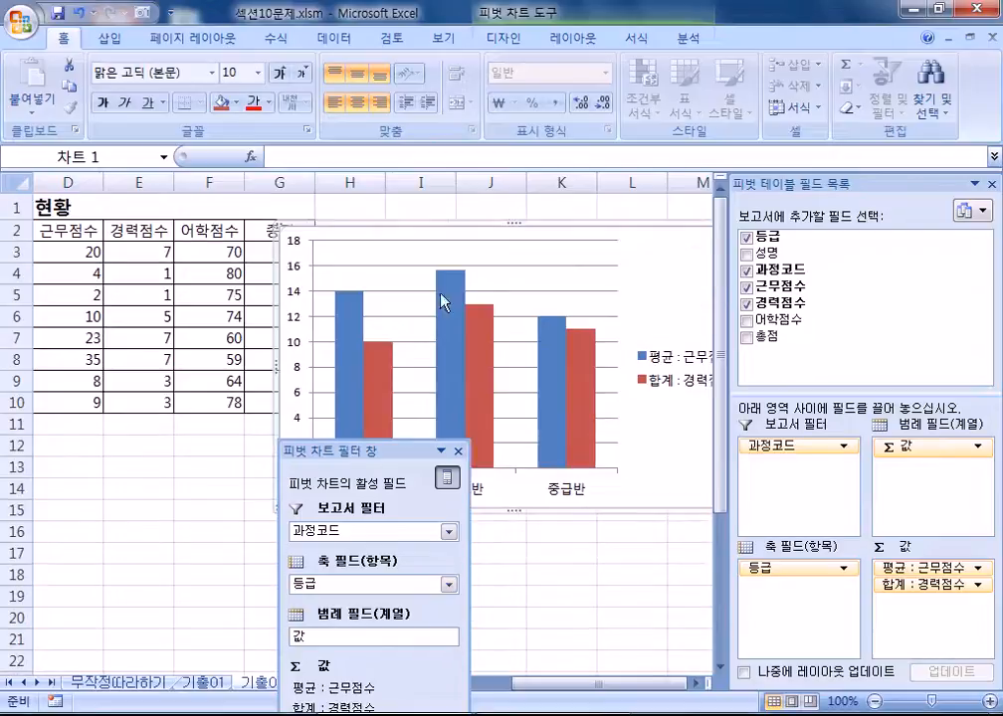
left_click(73, 254)
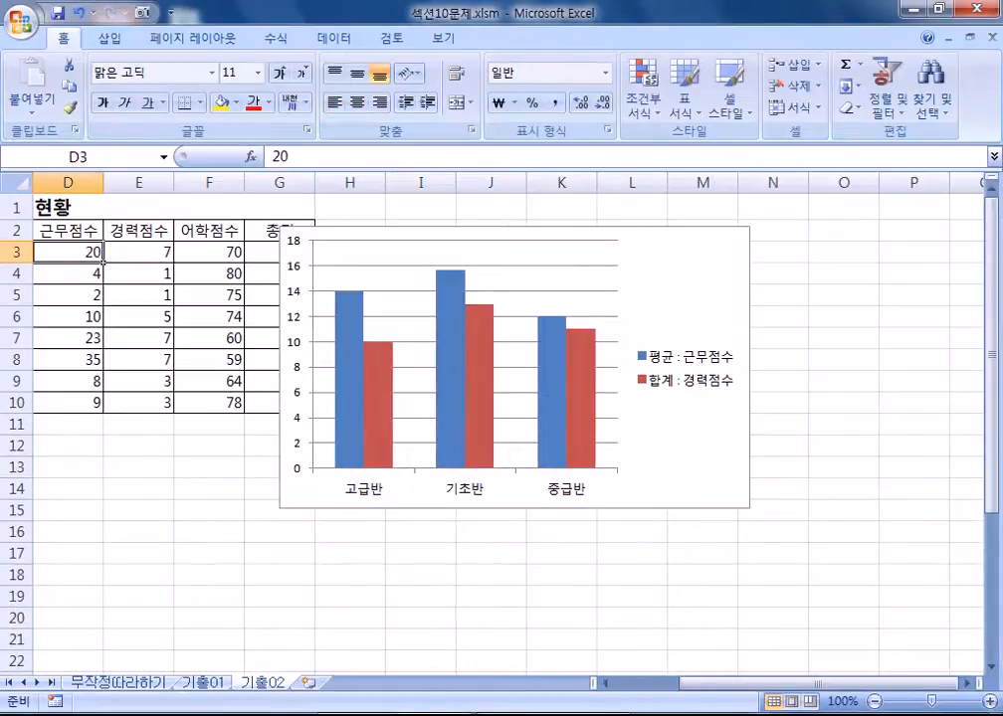
left_click_drag(663, 696, 599, 686)
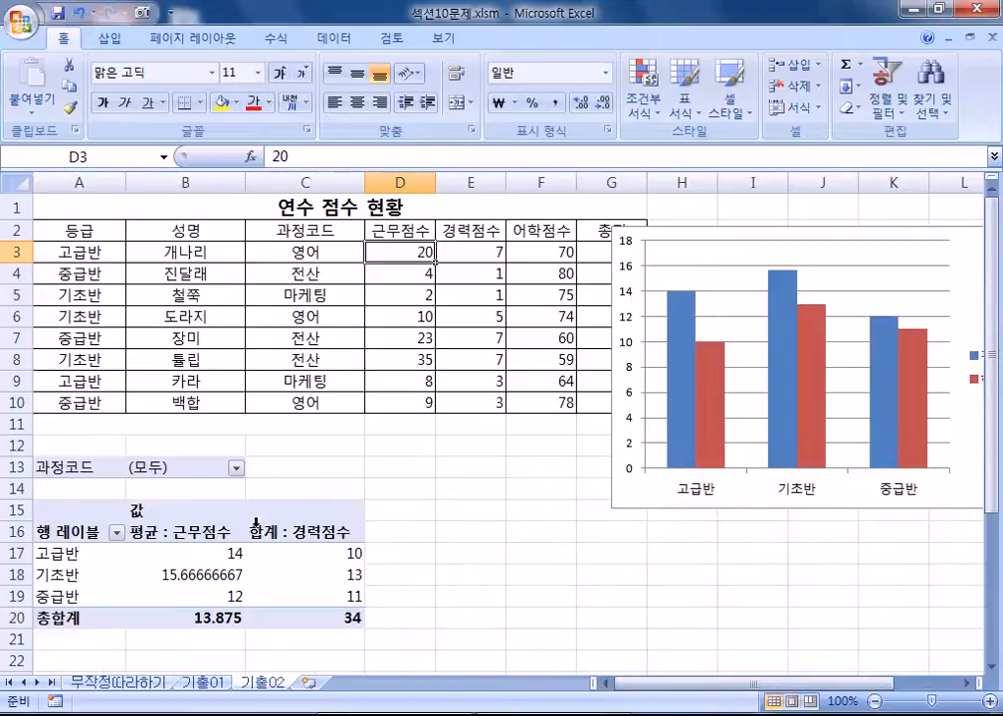
left_click(253, 534)
Move the pivot chart back over the 연수 점수 현황 table and display the options available for the pivot table
left_click_drag(669, 226, 223, 258)
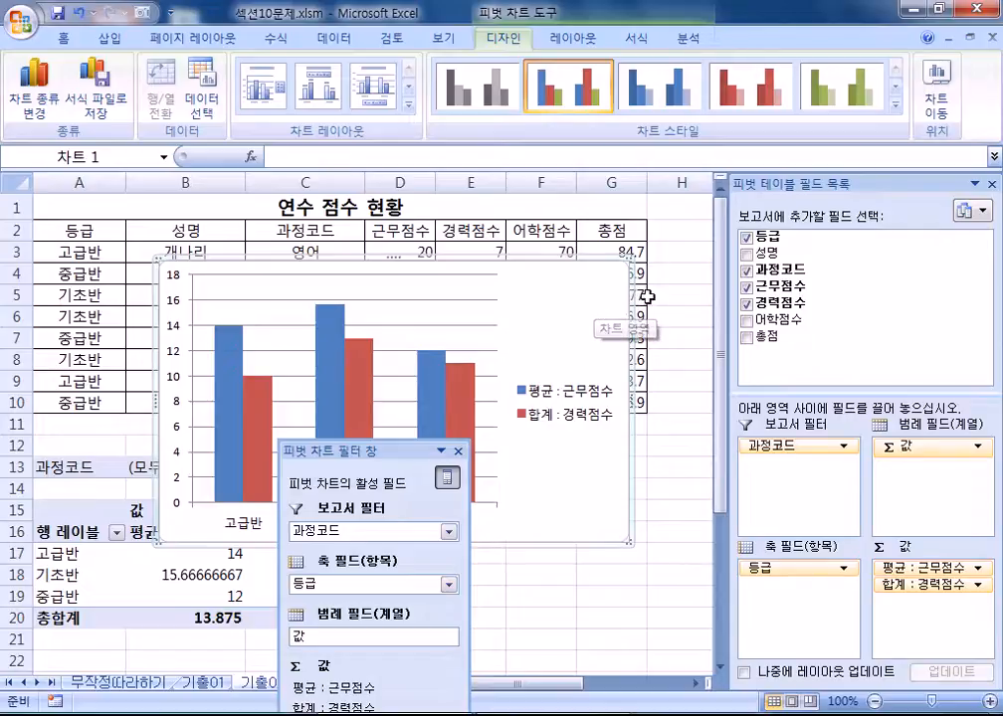
left_click(102, 574)
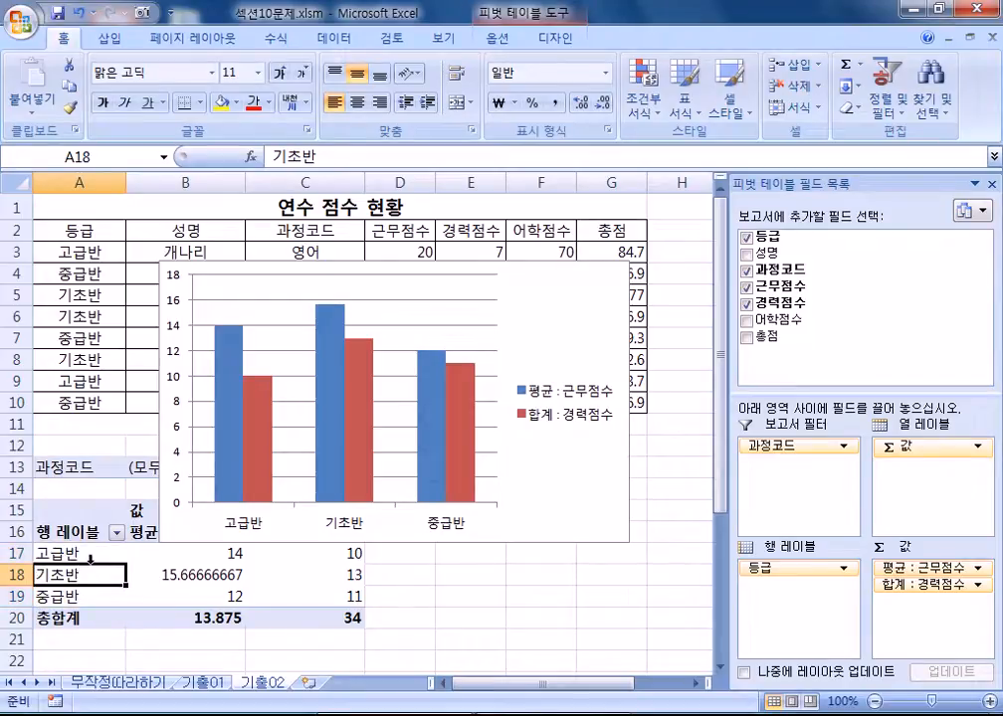
left_click(253, 567)
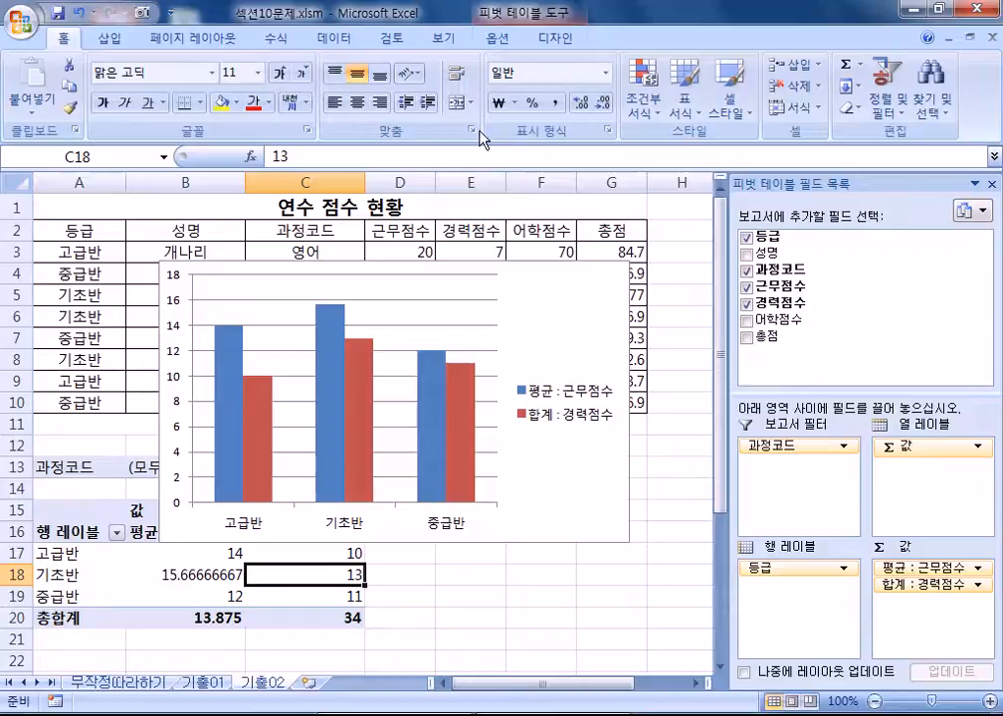
left_click(495, 40)
left_click(533, 40)
left_click(495, 42)
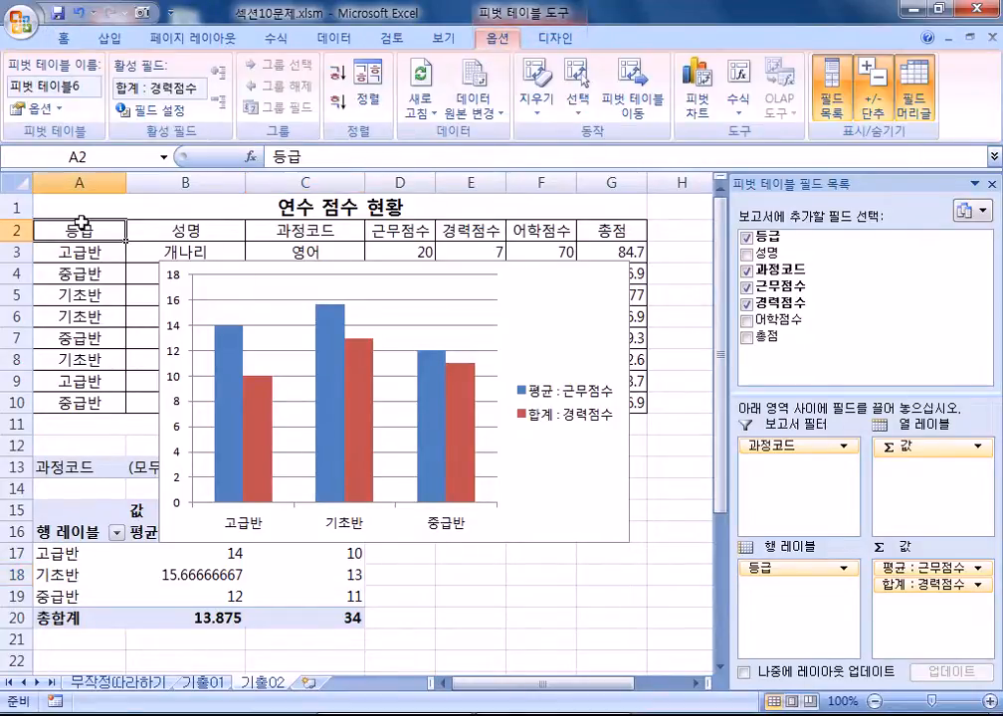
Compare the contextual tools available for a source table cell, the pivot table and the pivot chart
left_click(80, 226)
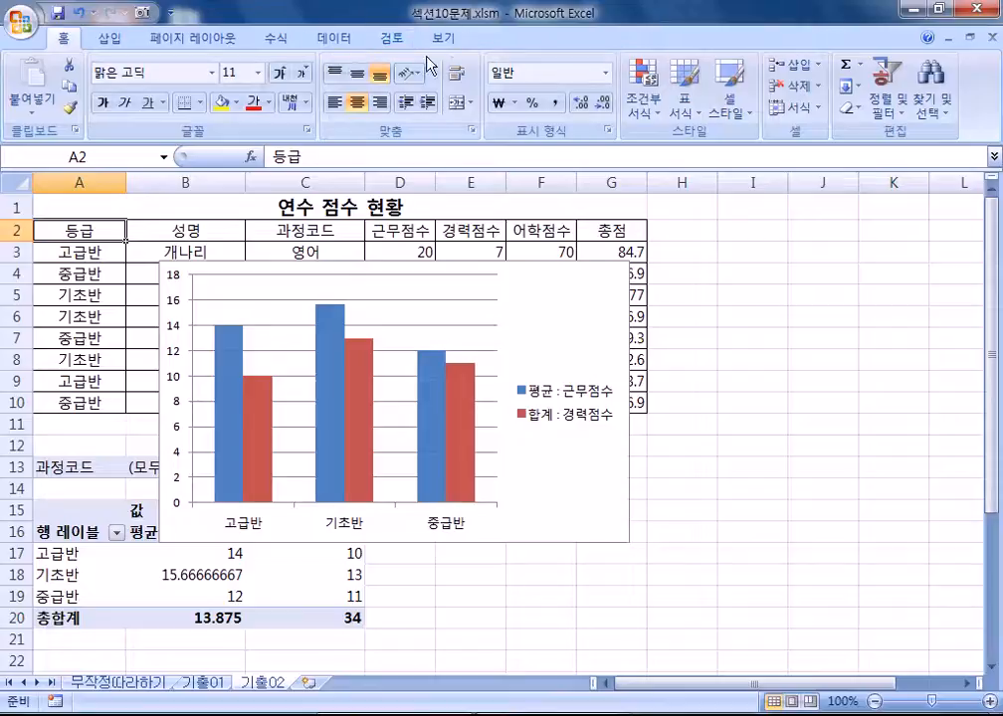
left_click(79, 512)
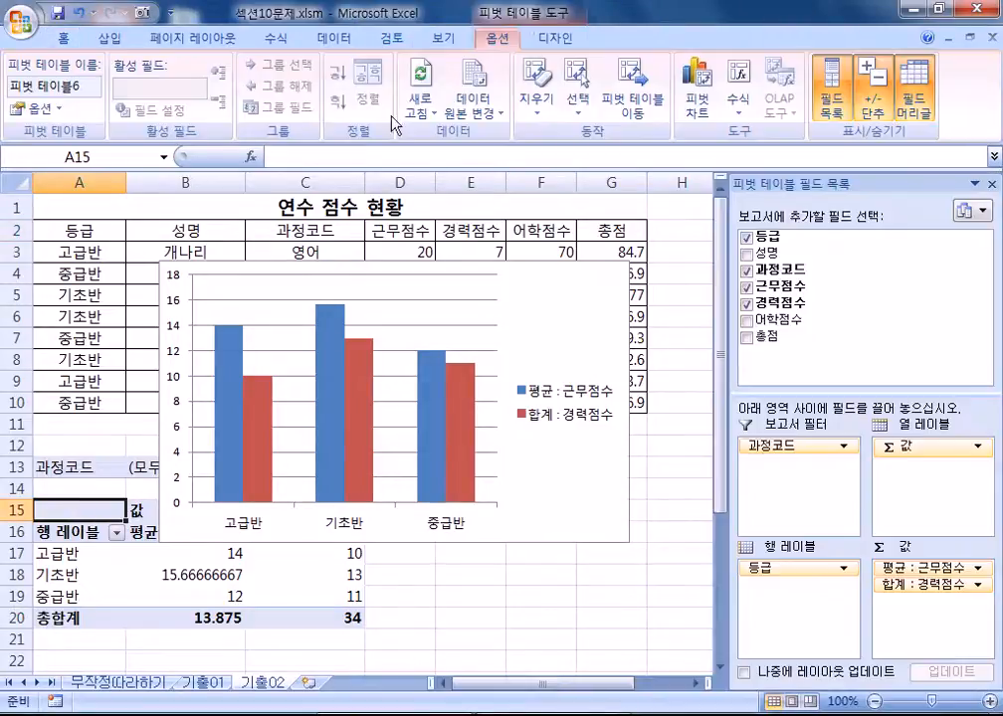
left_click(590, 313)
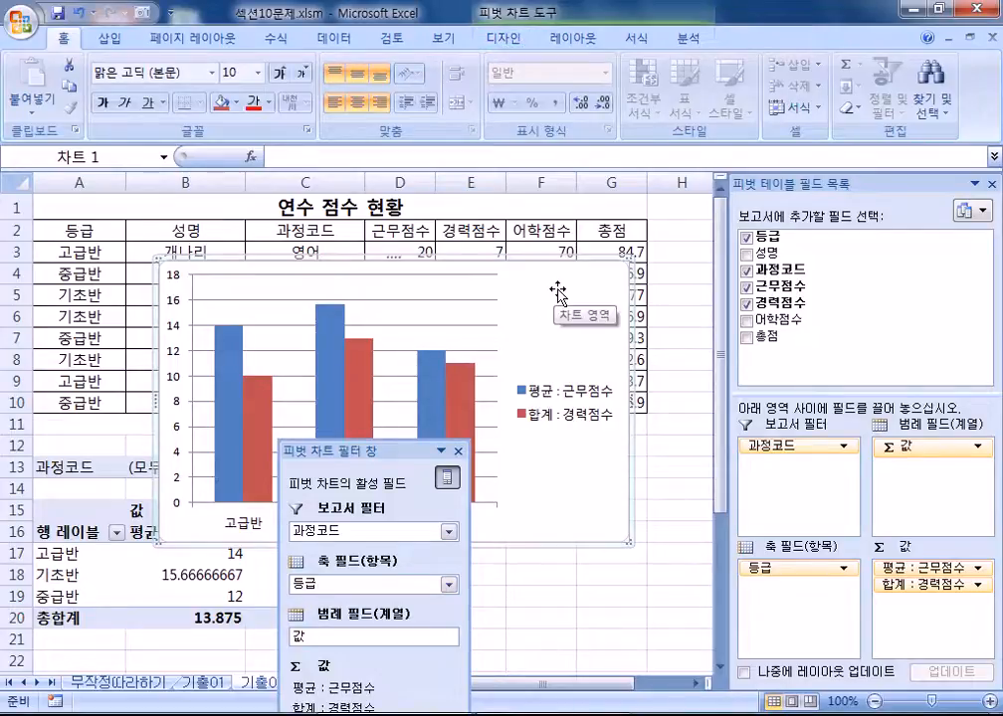
left_click(500, 40)
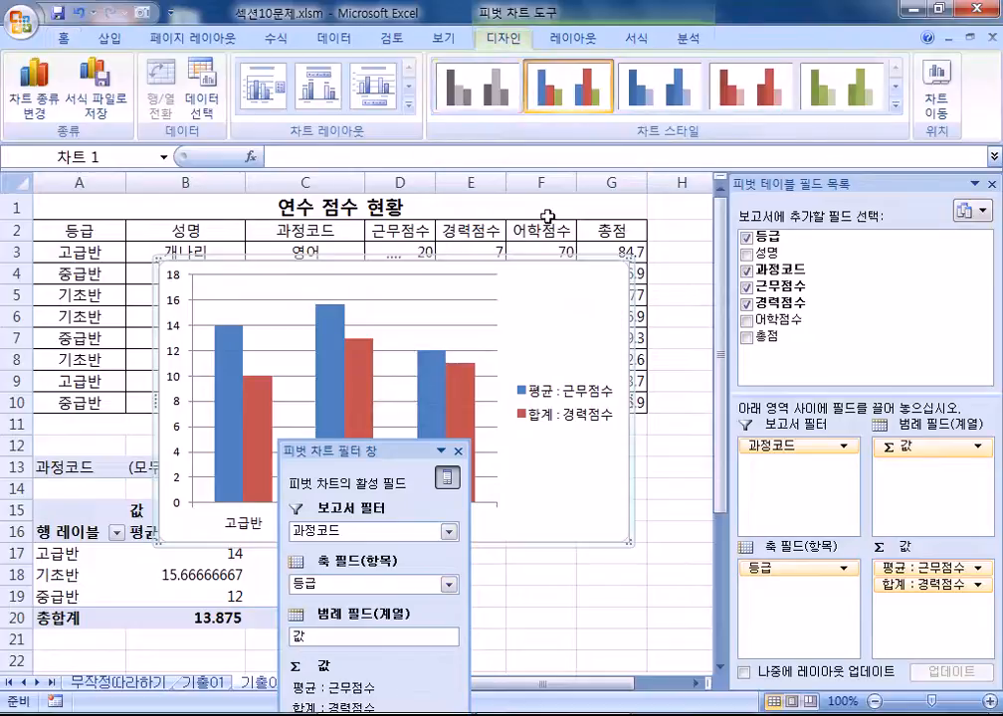
left_click(426, 39)
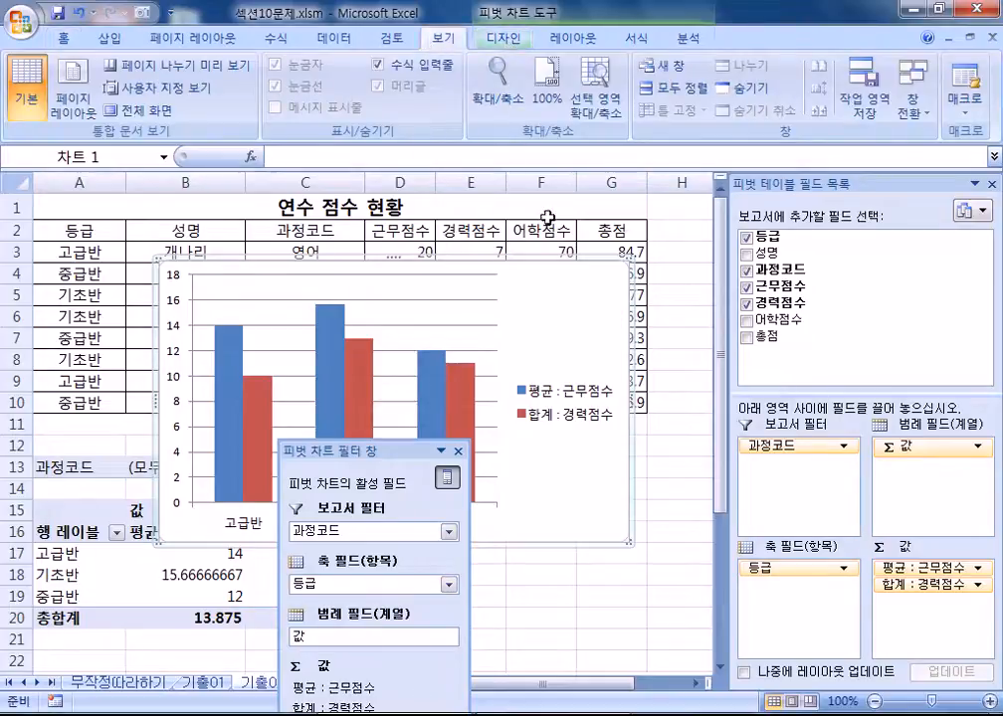
left_click(592, 310)
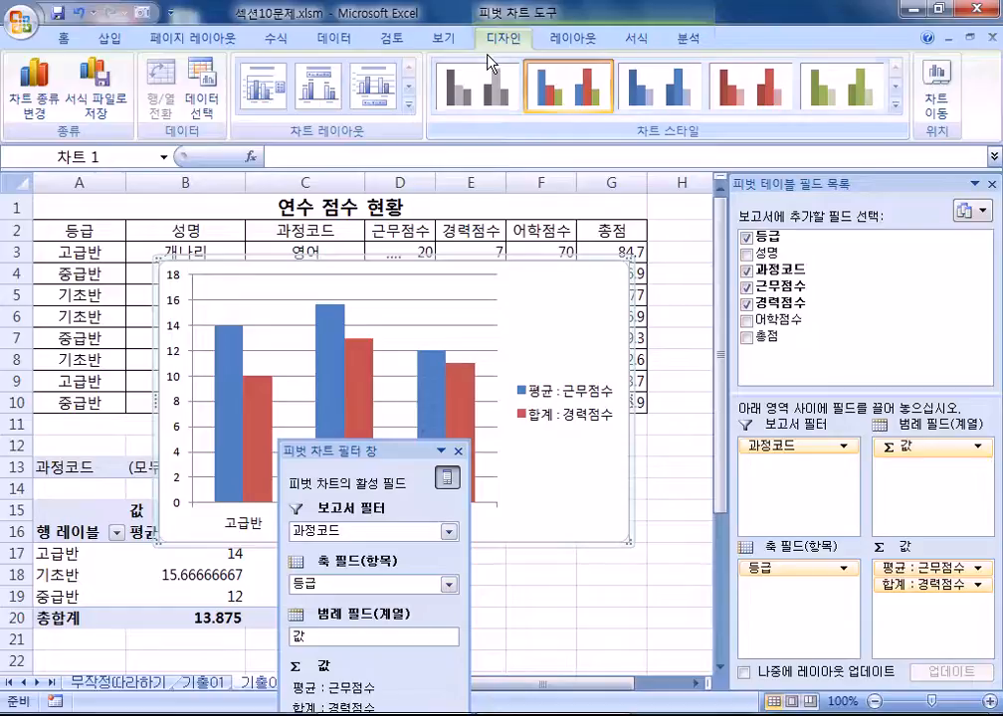
Review the context commands of the pivot chart's chart area and plot area, moving the chart filter pane clear of the columns
right_click(567, 309)
key("Escape")
right_click(554, 301)
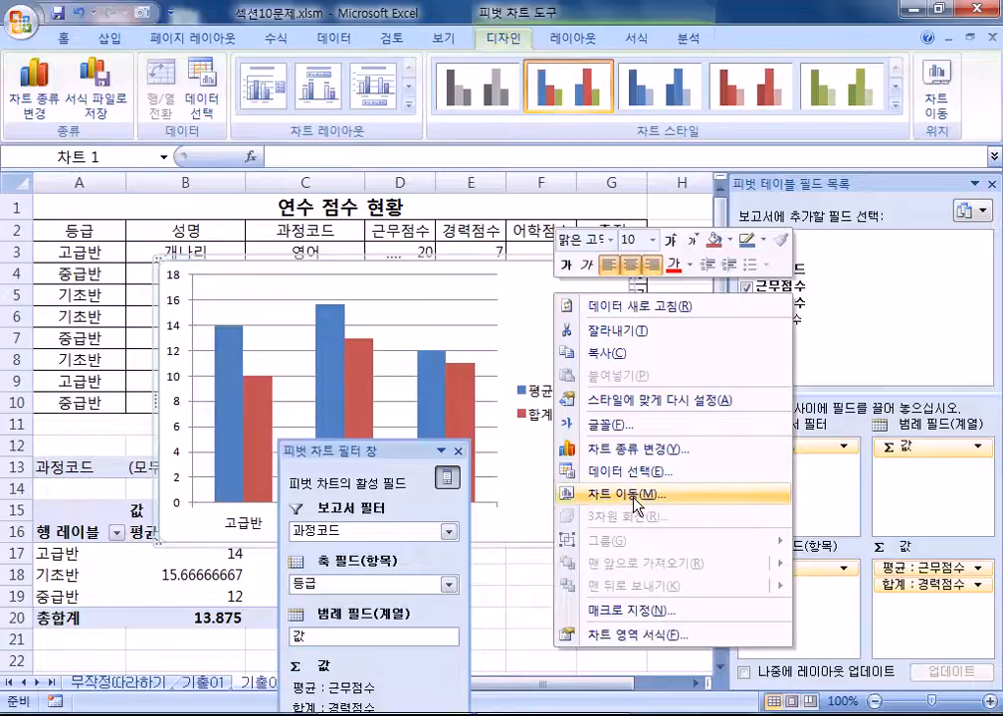
left_click(534, 289)
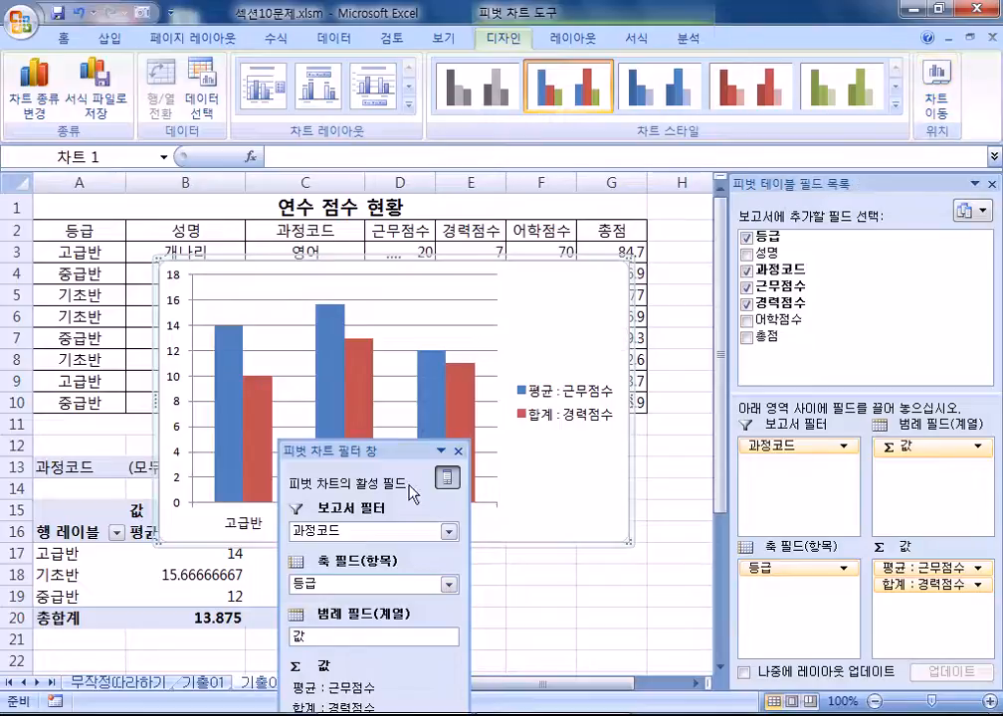
left_click_drag(374, 451, 122, 451)
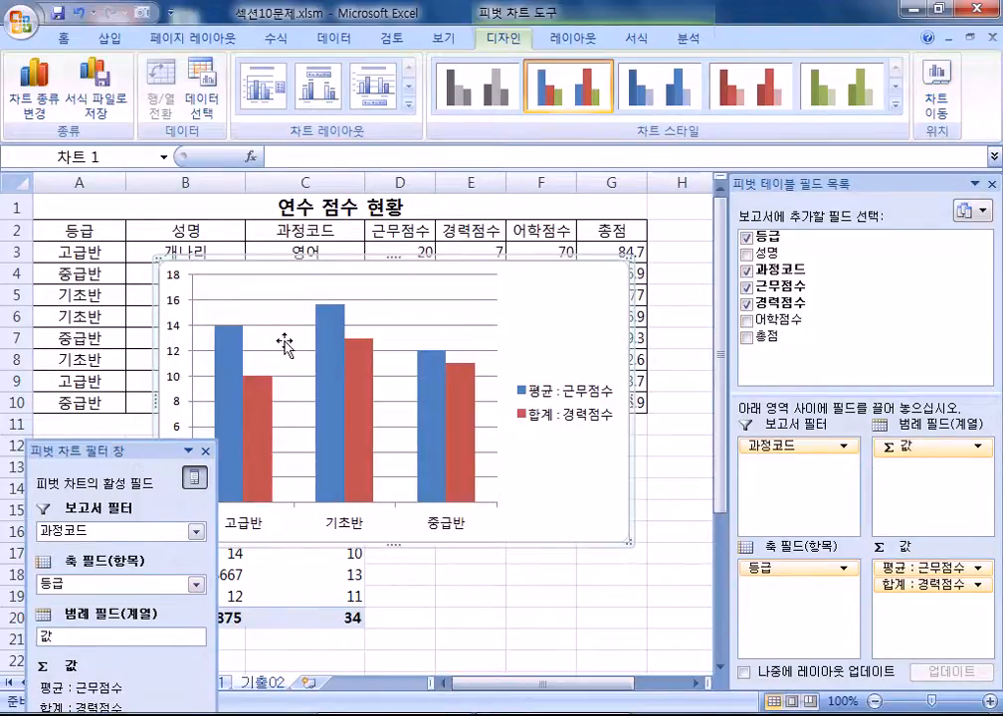
right_click(303, 294)
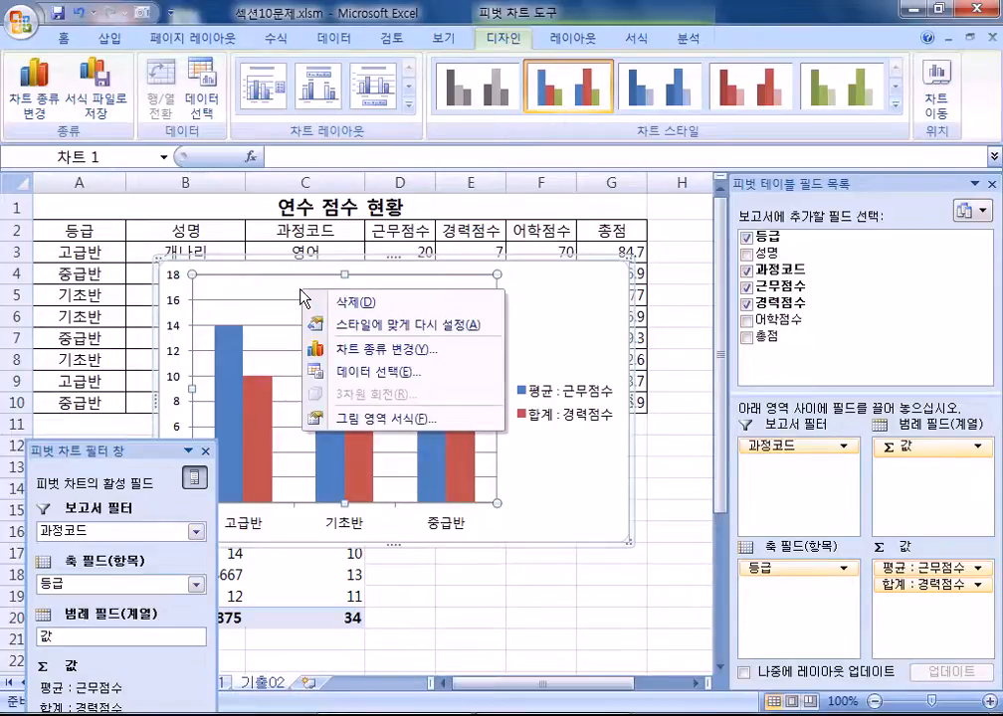
left_click(602, 528)
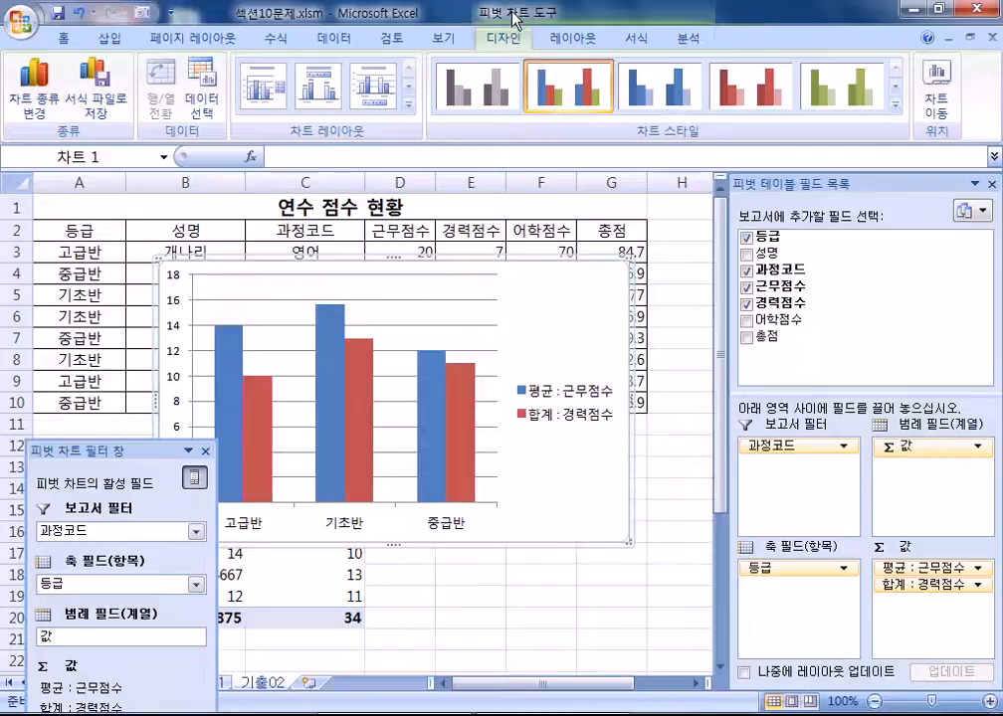
Move the pivot chart to a new chart sheet named Chart1
left_click(287, 37)
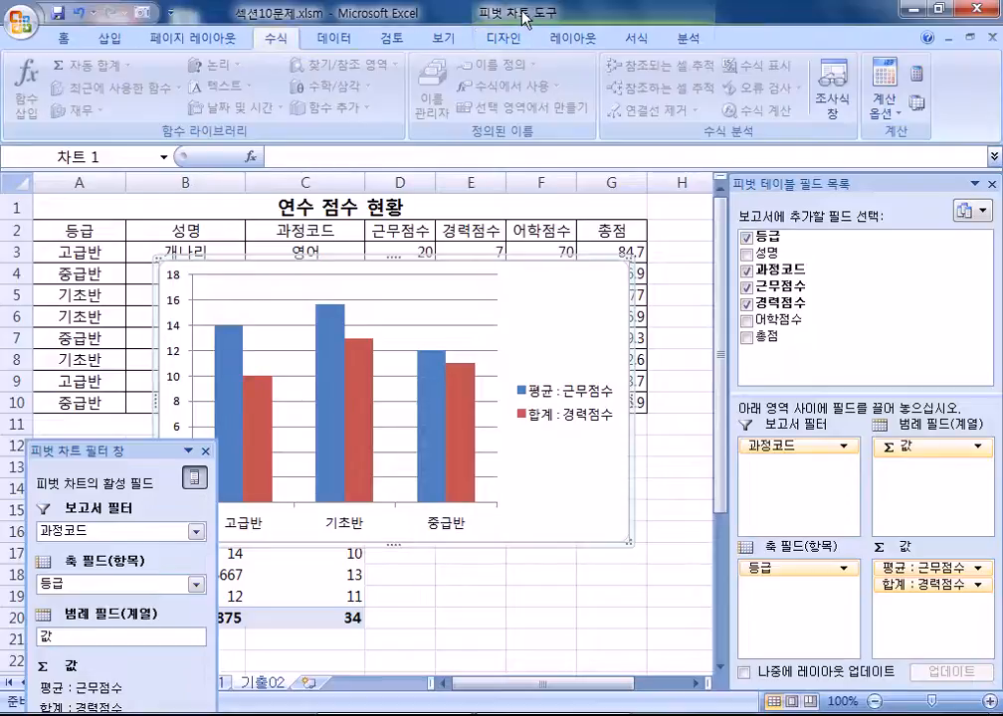
left_click(506, 38)
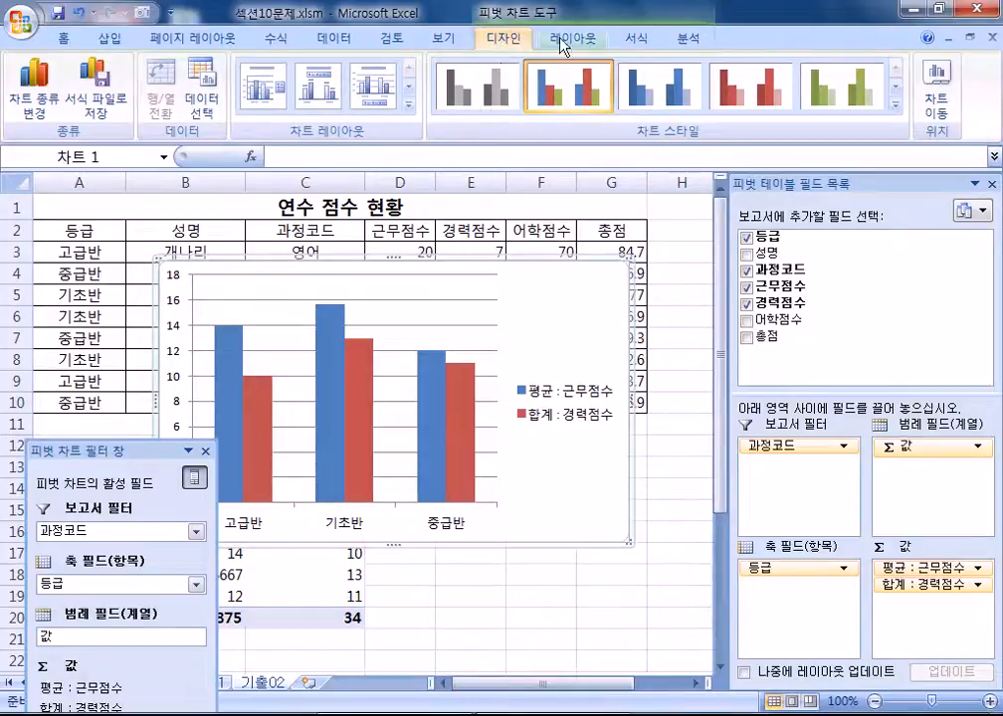
left_click(930, 107)
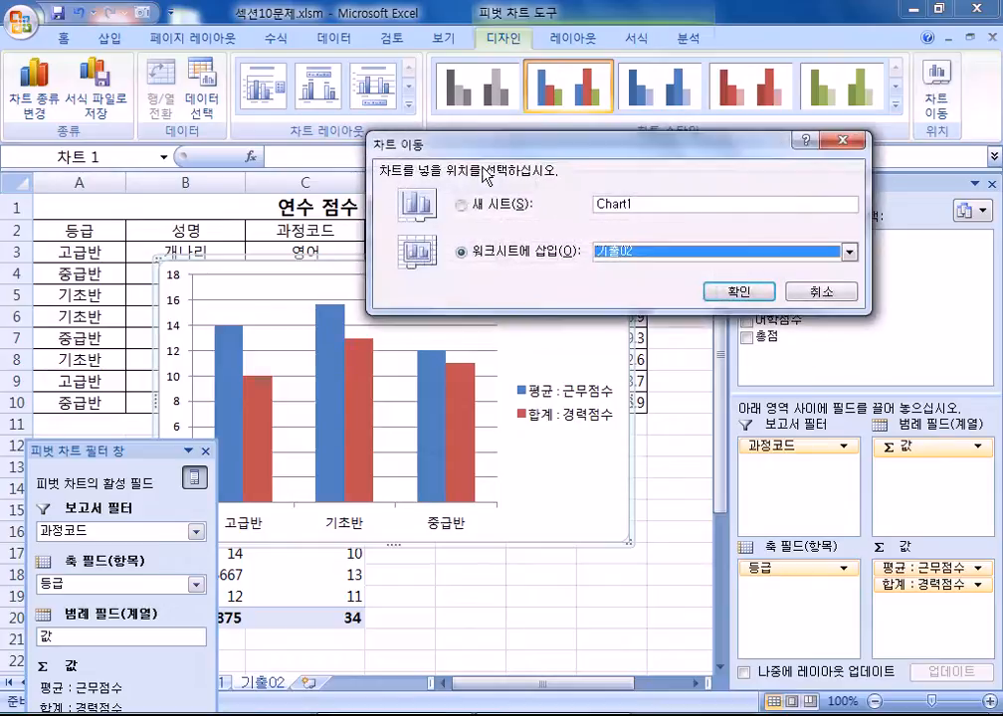
left_click(478, 205)
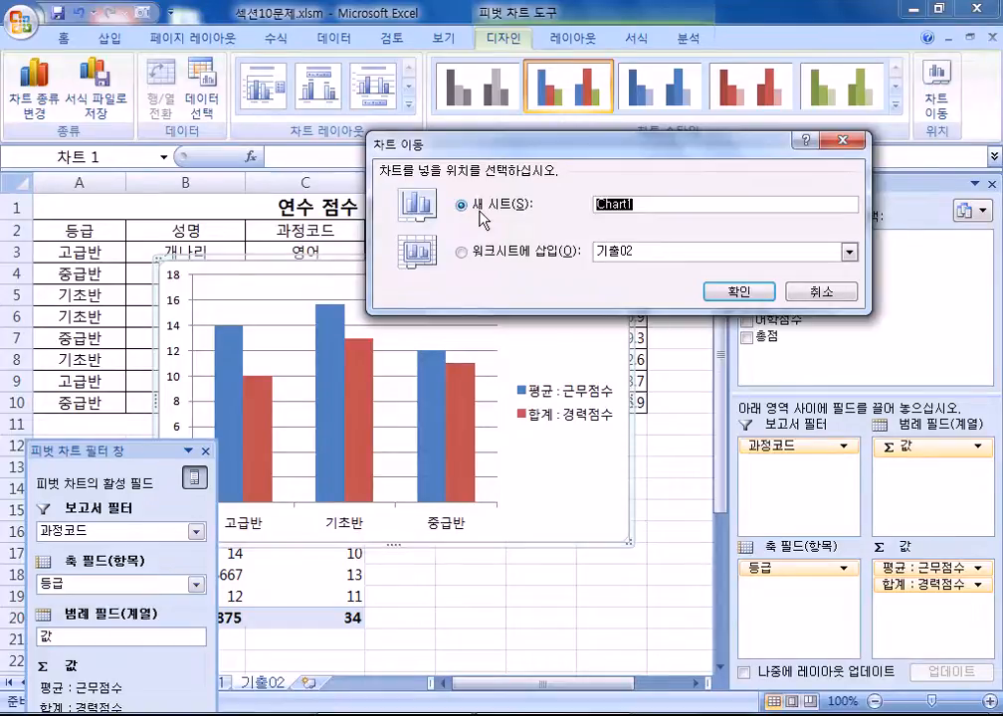
left_click(756, 292)
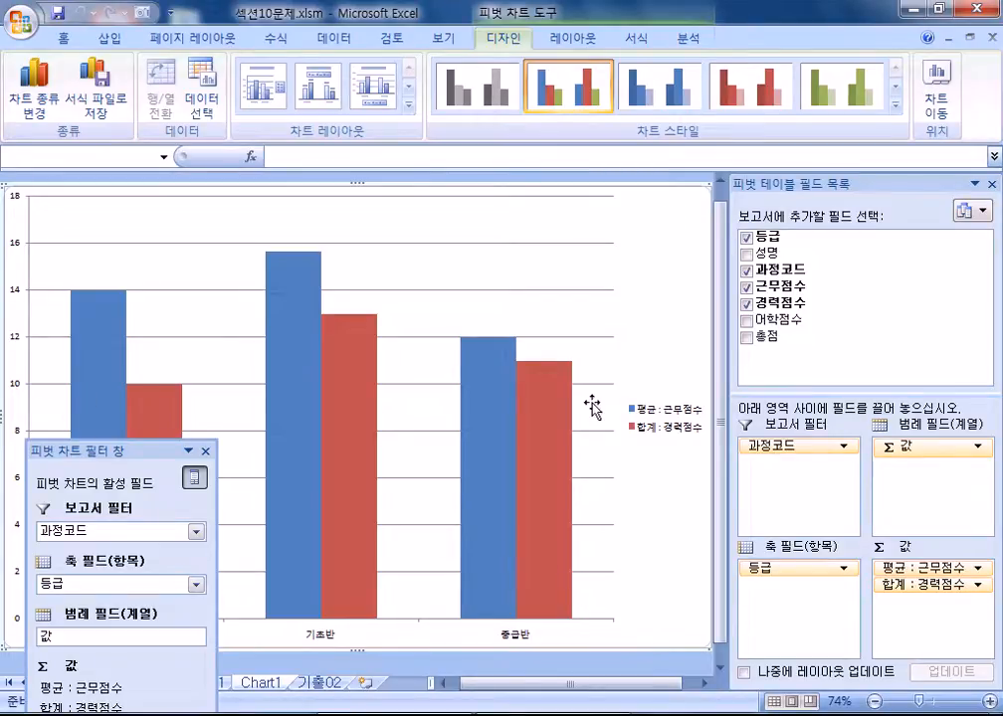
Move the chart filter pane higher up and compare the pivot table on 기출02 with the chart on Chart1
left_click_drag(151, 452, 432, 186)
left_click(321, 682)
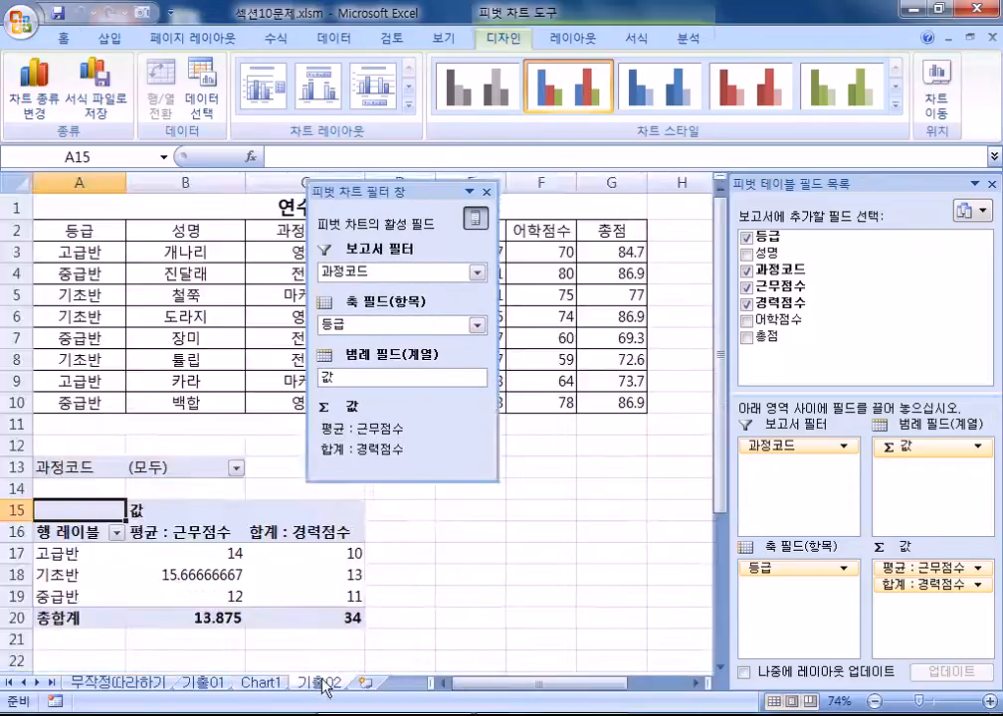
left_click(210, 536)
scroll(301, 486, "down", 3)
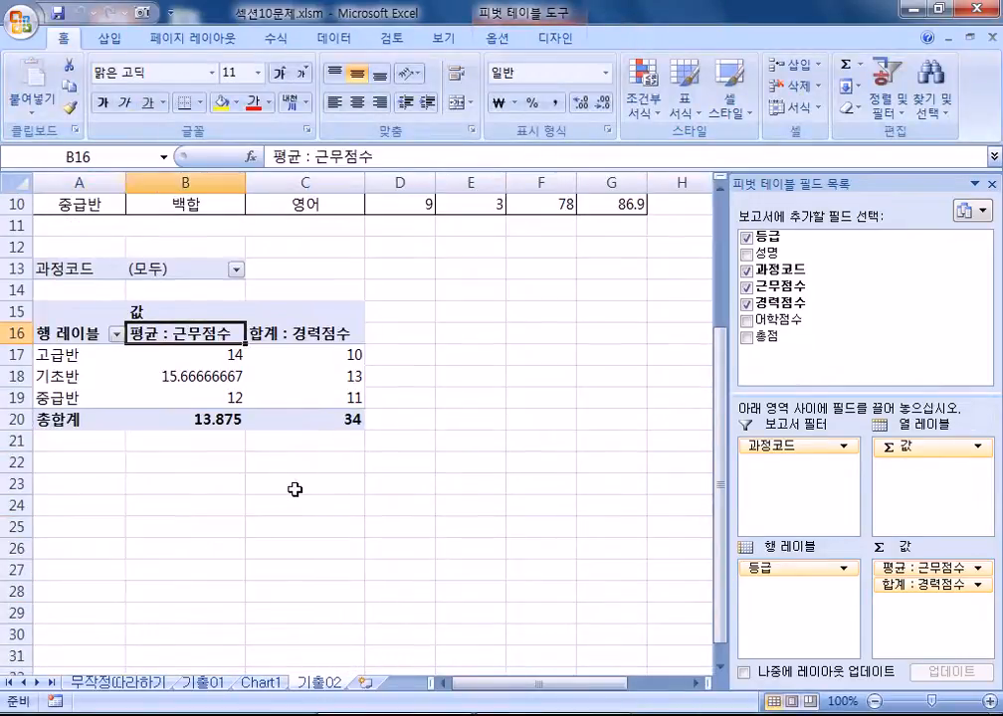
left_click(259, 686)
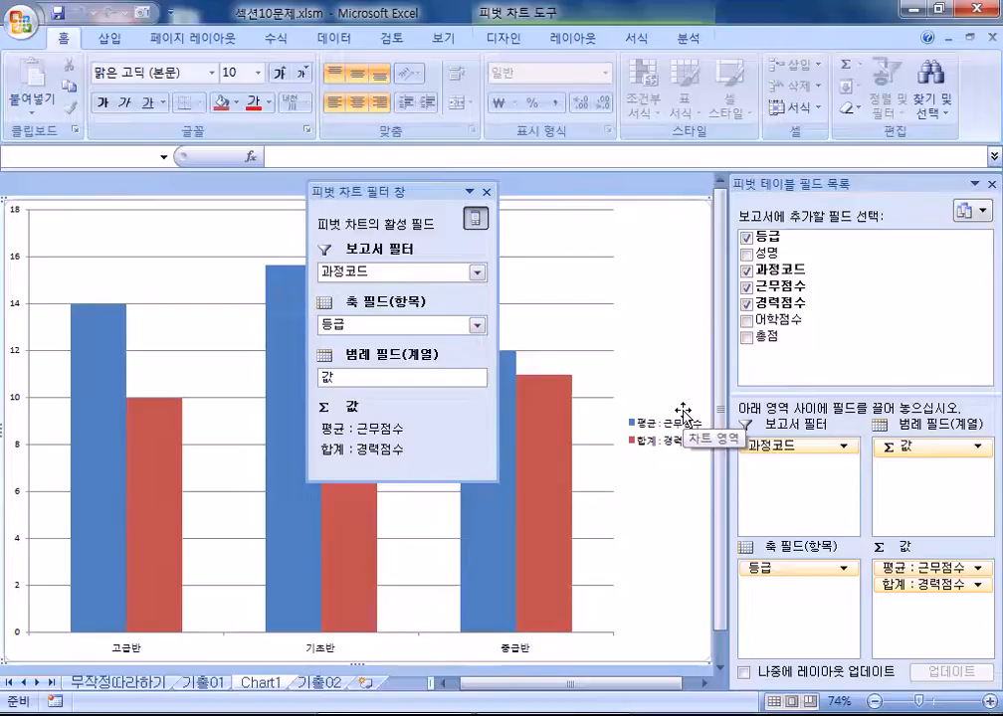
On the 기출01 sheet, float the field list and review the pivot table's field layout and the 판매일자 grouping by 월 without applying changes
left_click(204, 682)
left_click_drag(888, 183, 516, 97)
mouse_move(453, 525)
left_mouse_down()
mouse_move(416, 526)
mouse_move(589, 425)
mouse_move(593, 376)
mouse_move(437, 519)
left_mouse_up()
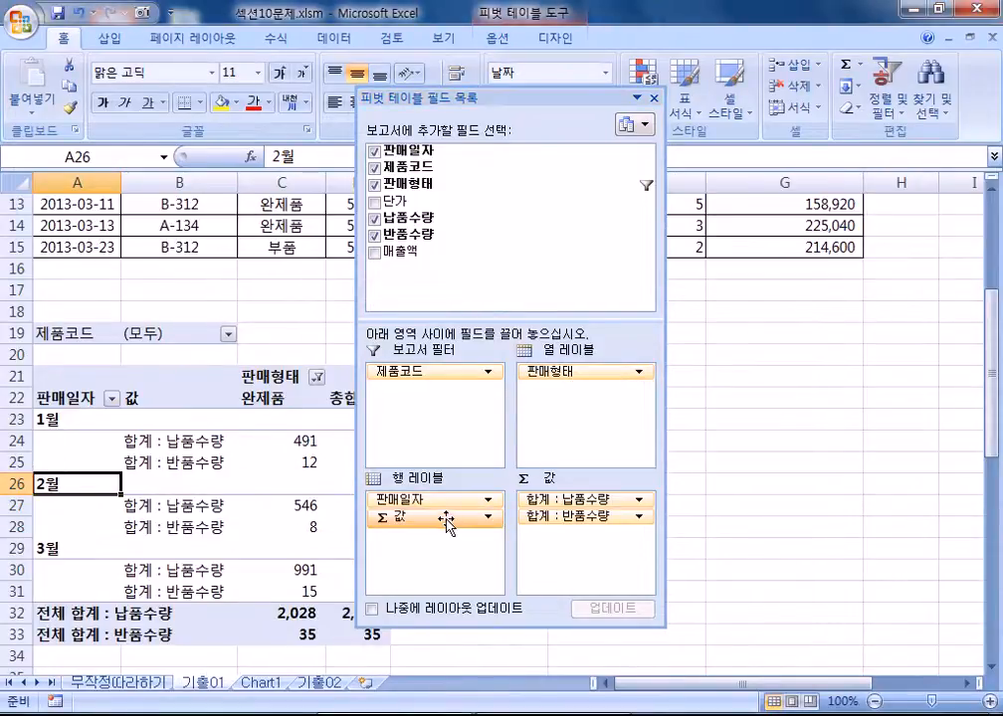
right_click(68, 485)
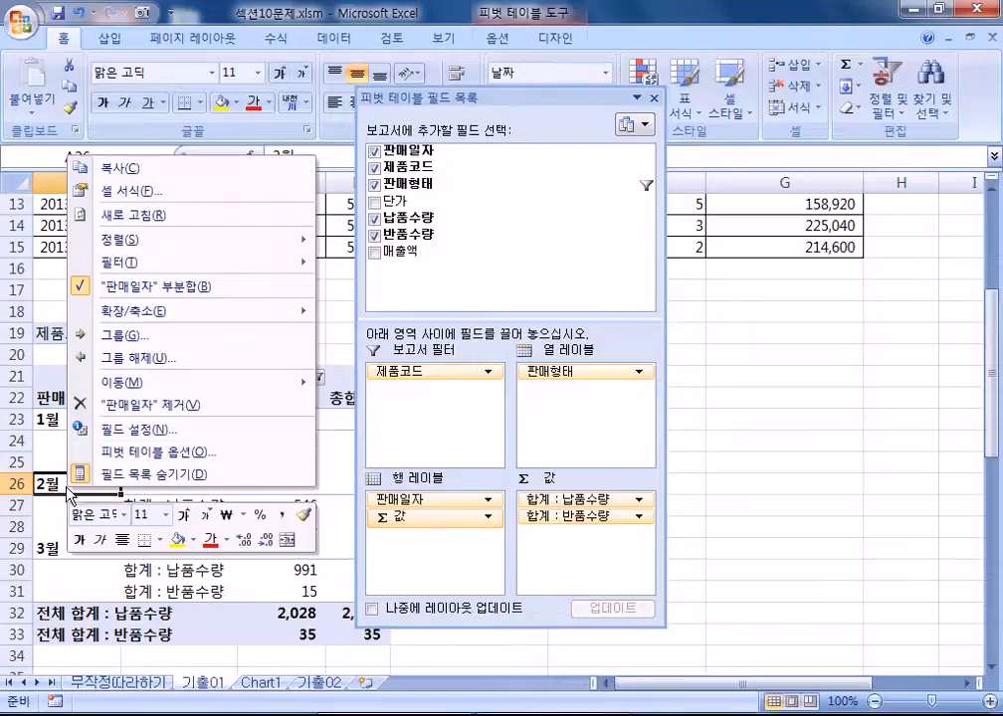
left_click(125, 336)
left_click(71, 355)
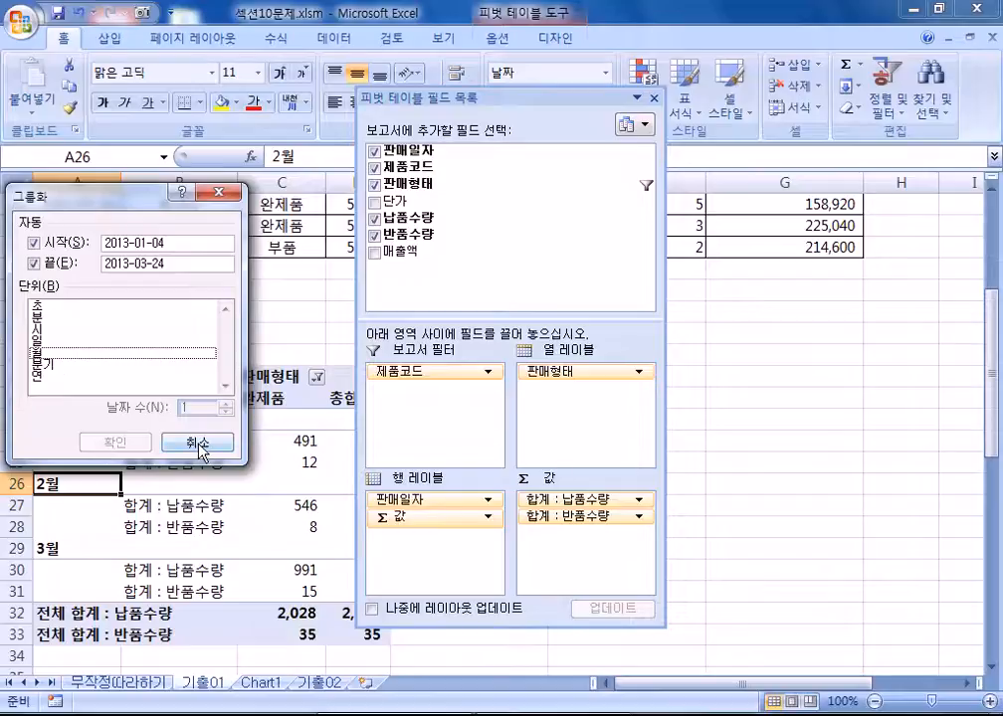
left_click(70, 354)
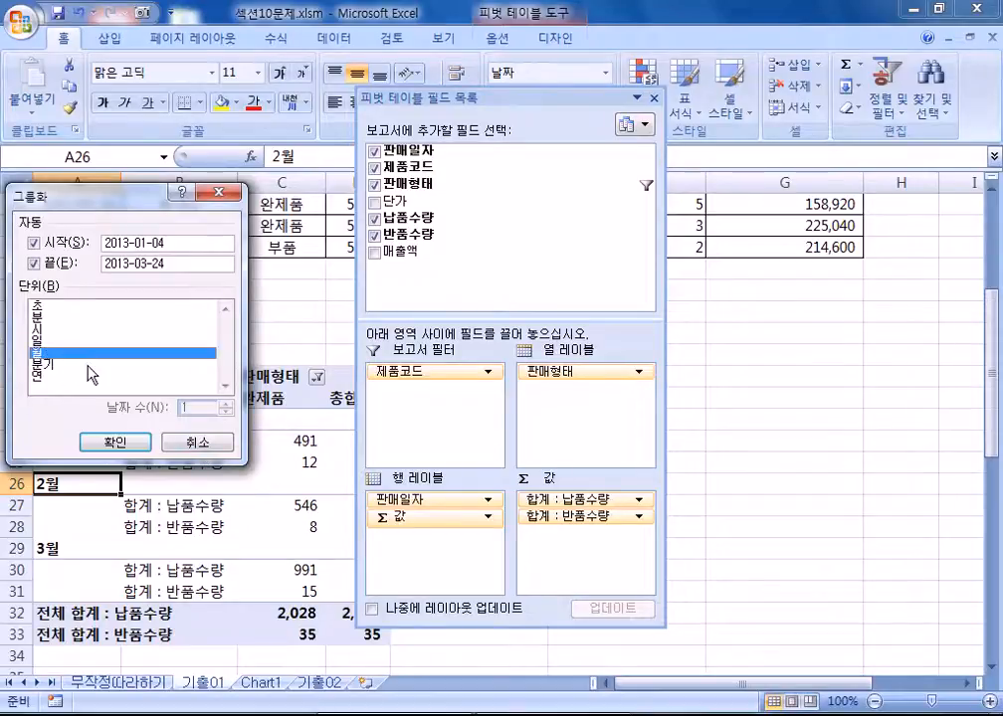
left_click(196, 442)
Ungroup the 판매일자 dates in the 기출01 pivot table and group them by month (월) again
right_click(71, 489)
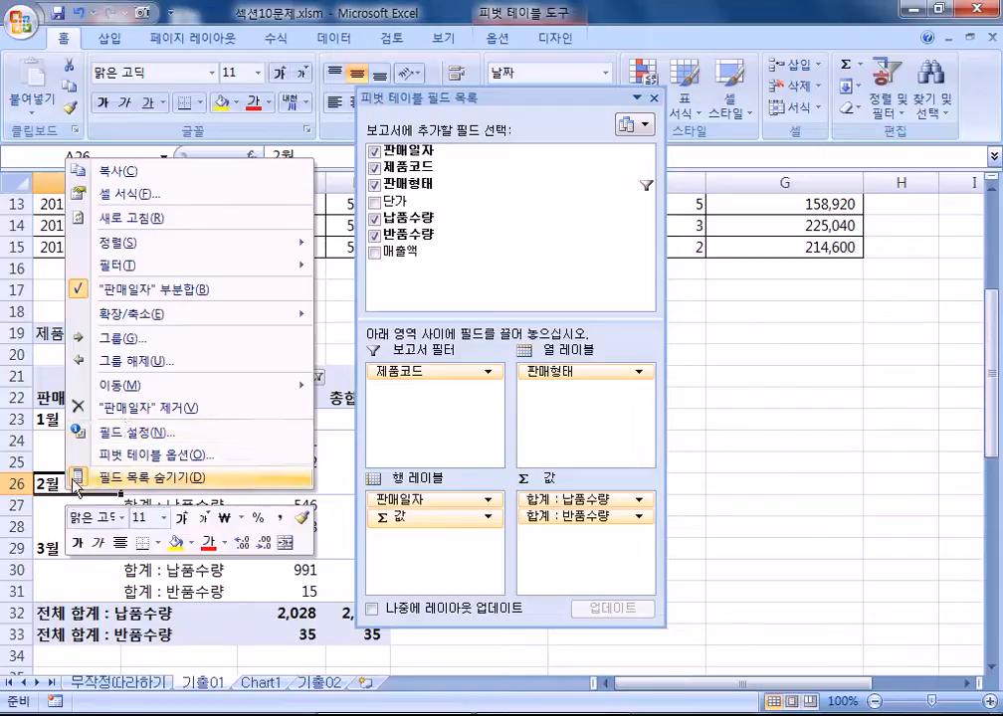
left_click(108, 361)
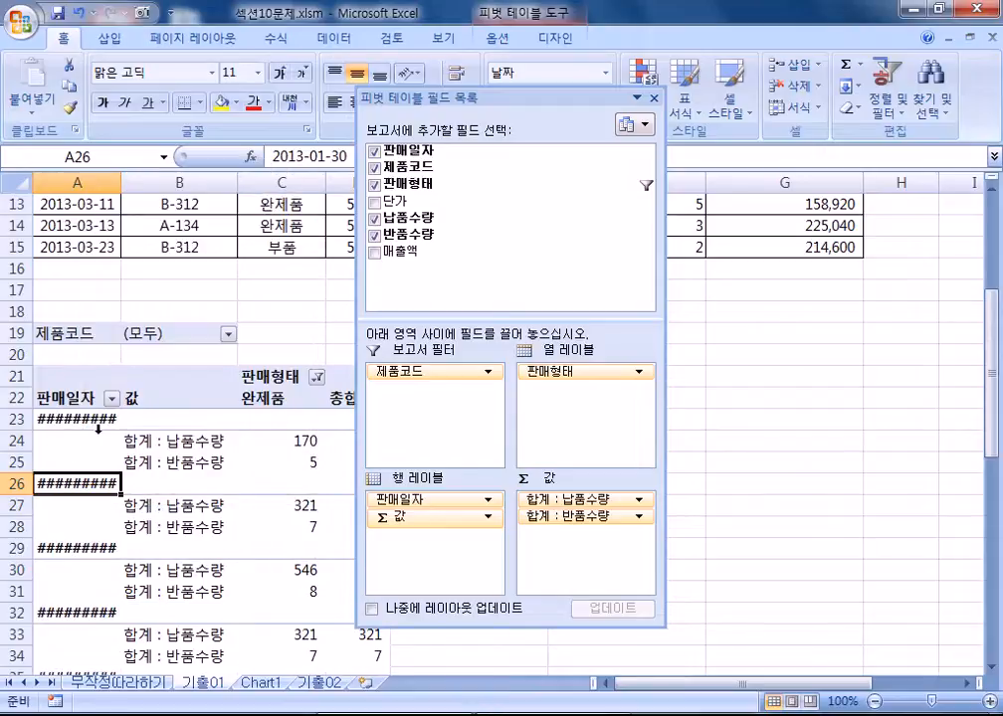
right_click(81, 484)
left_click(140, 340)
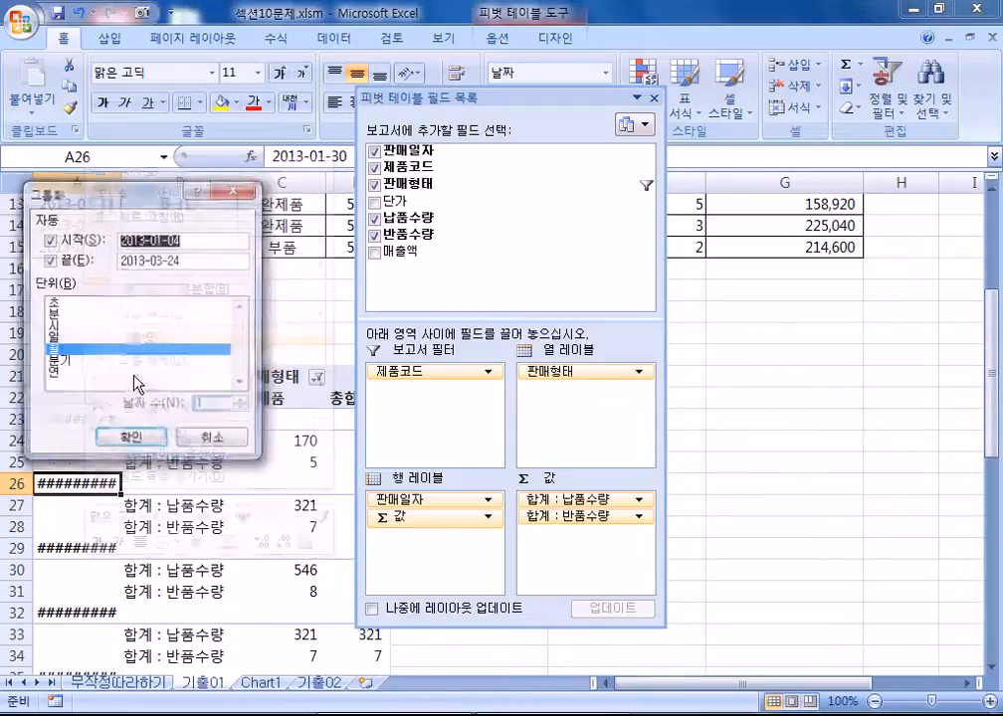
left_click(136, 441)
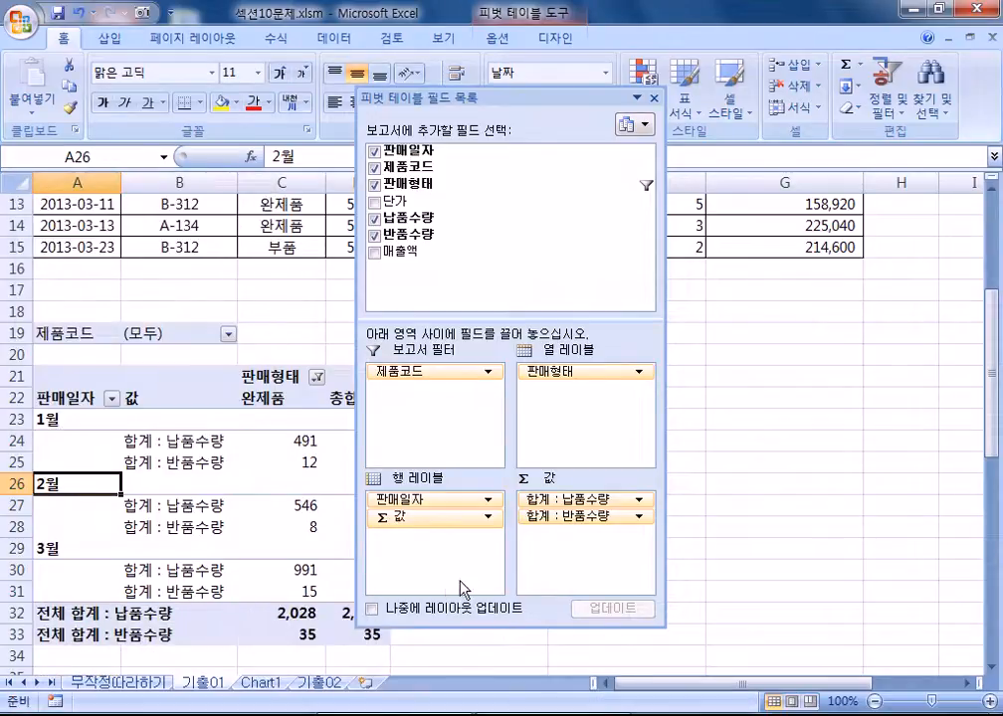
Return to the 기출02 sheet, dock the field list again and check the average 근무점수 of 고급반 in the pivot table
left_click(320, 683)
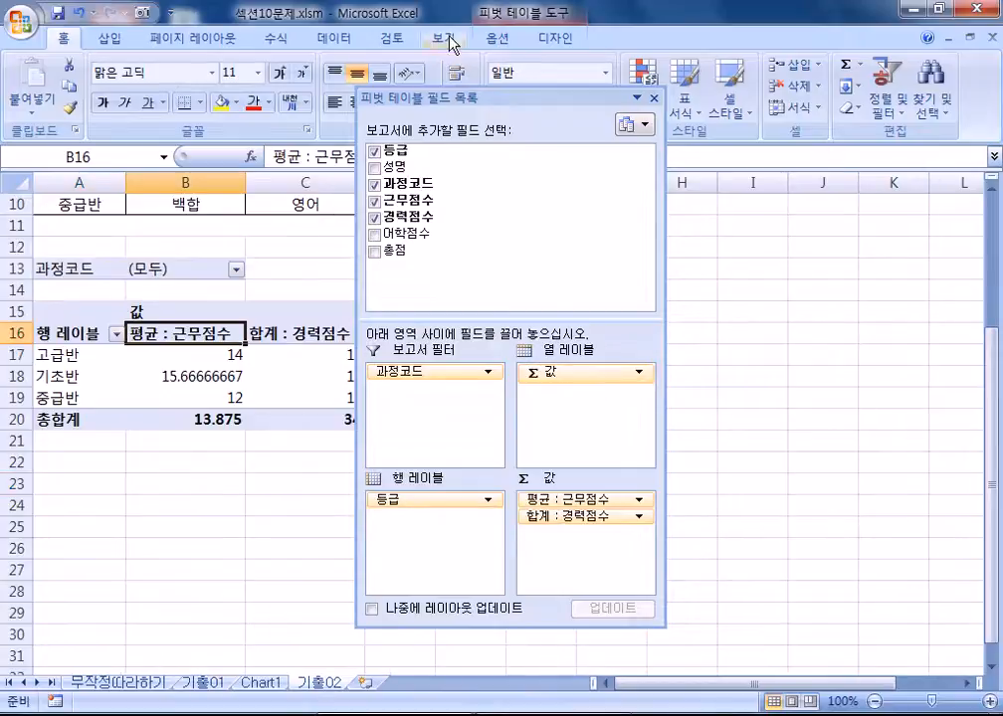
double_click(472, 99)
scroll(219, 468, "up", 2)
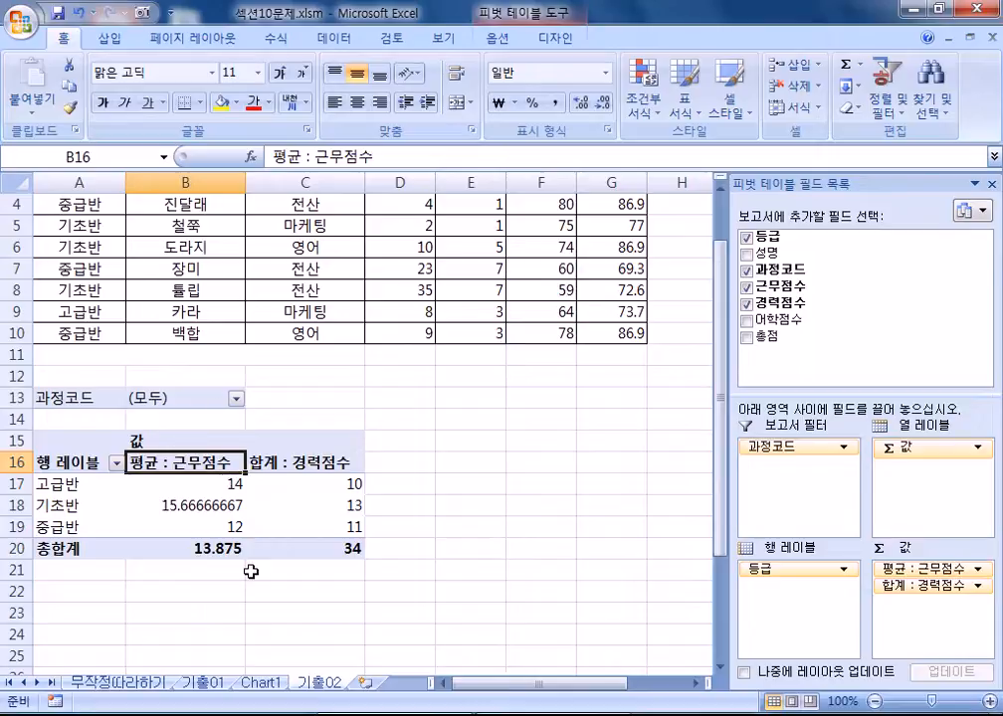
left_click(193, 485)
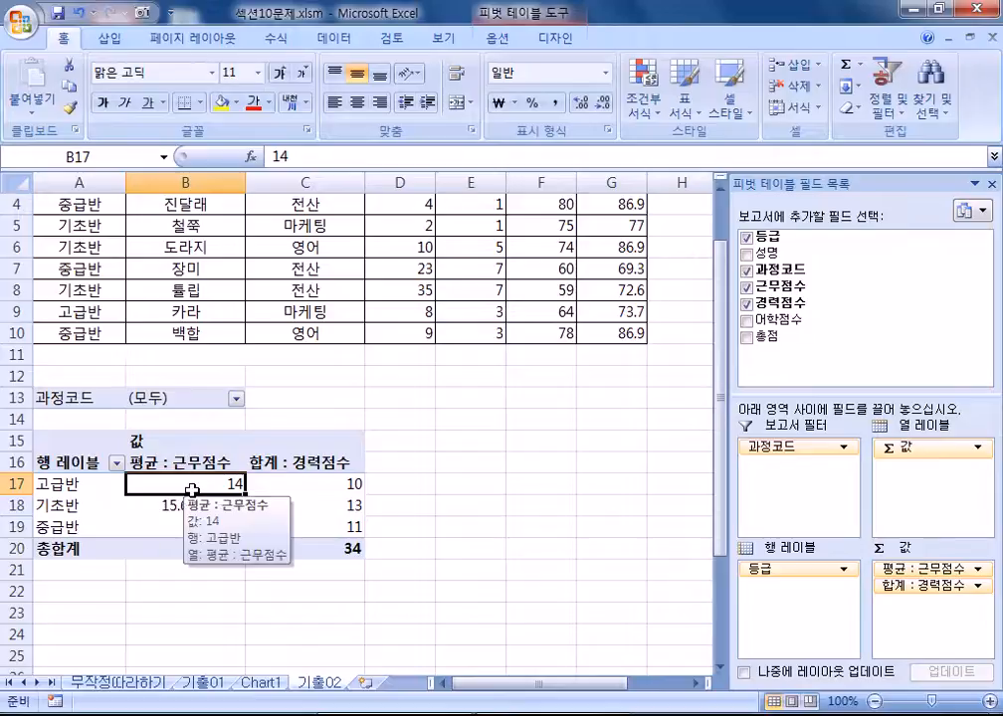
Examine the legend and the average 근무점수 series of the pivot chart on the Chart1 sheet
left_click(261, 682)
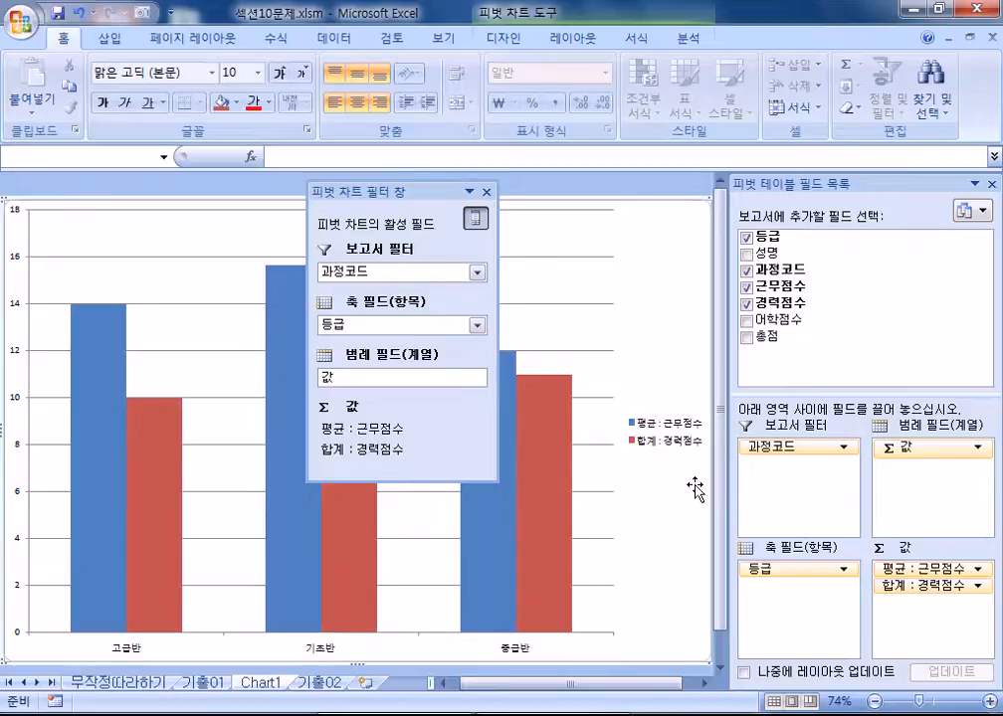
left_click(670, 440)
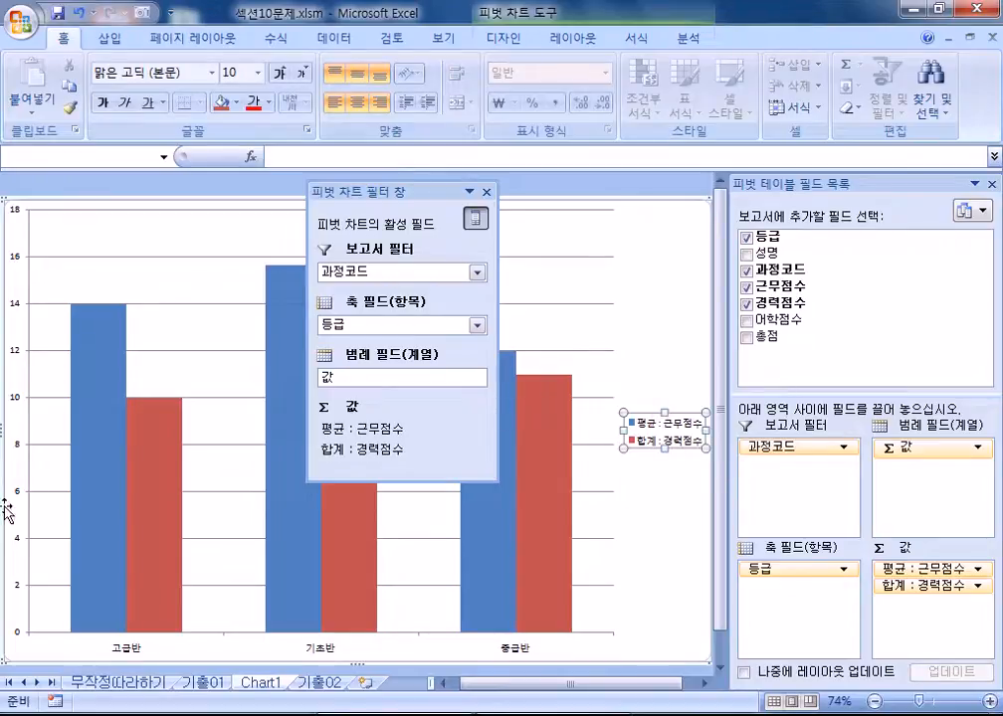
left_click(85, 364)
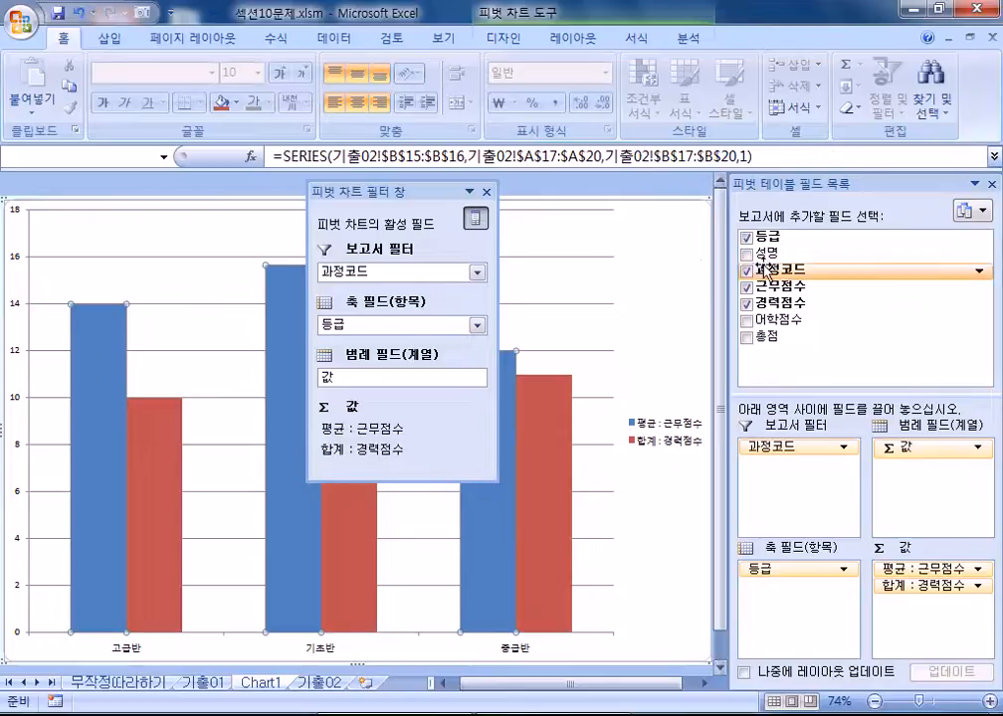
left_click(604, 379)
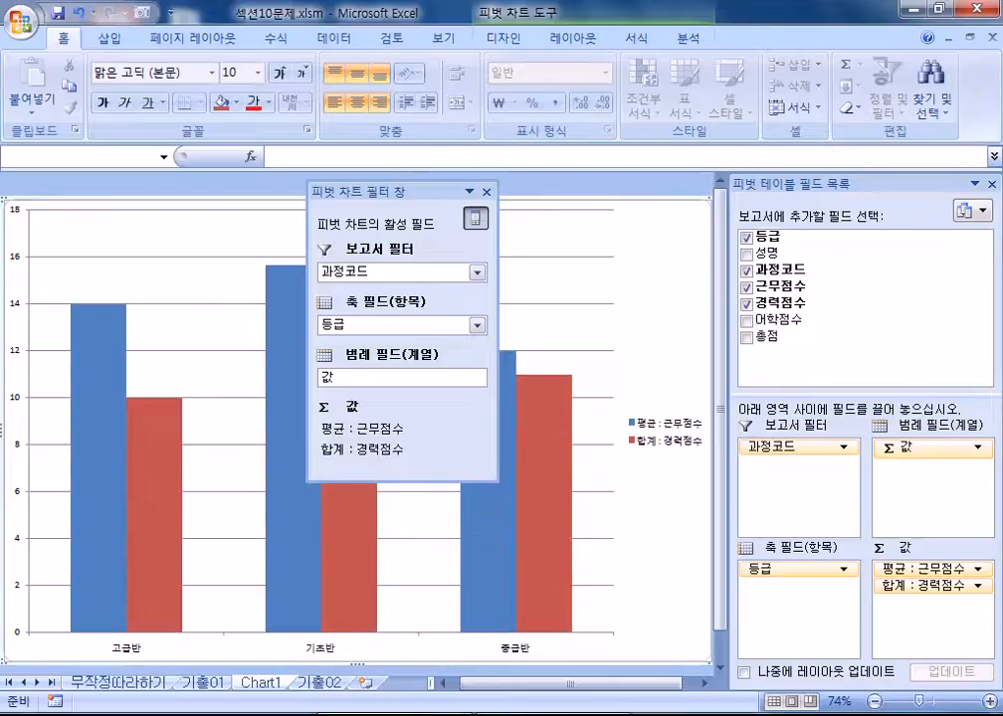
mouse_move(394, 714)
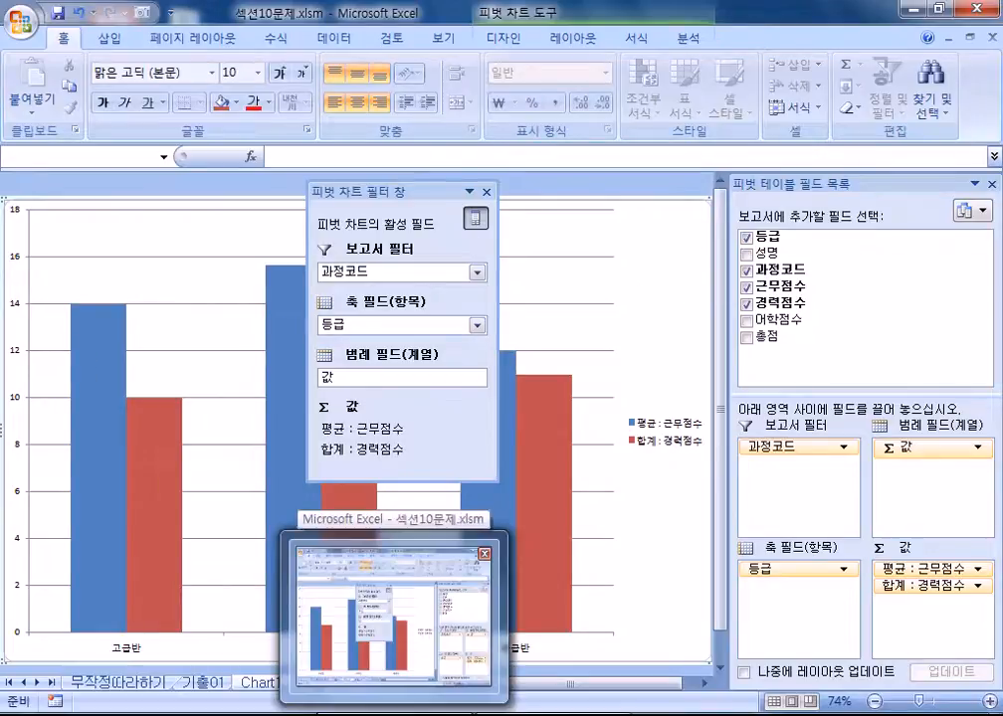